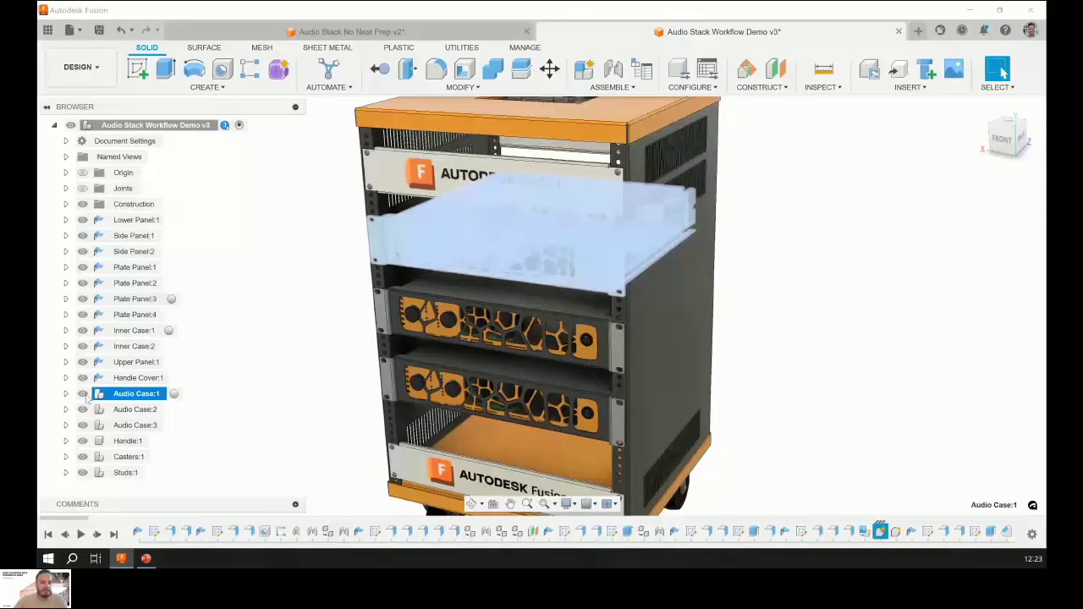
Examine the components inside Audio Case:1 and the upper front plate of the rack.
click(66, 394)
scroll(127, 355, down, 2)
click(144, 330)
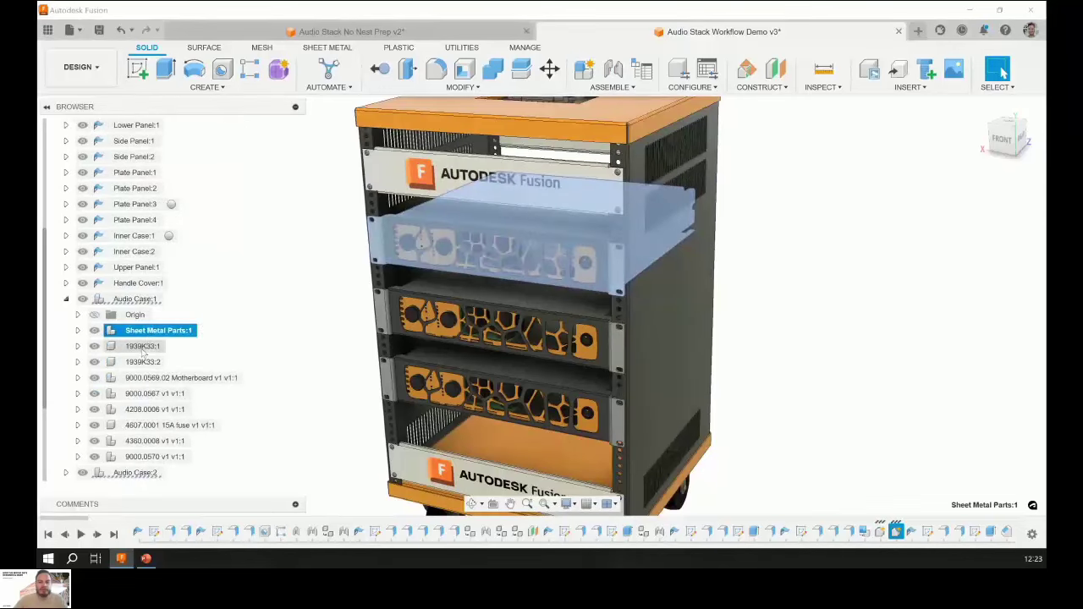
click(93, 311)
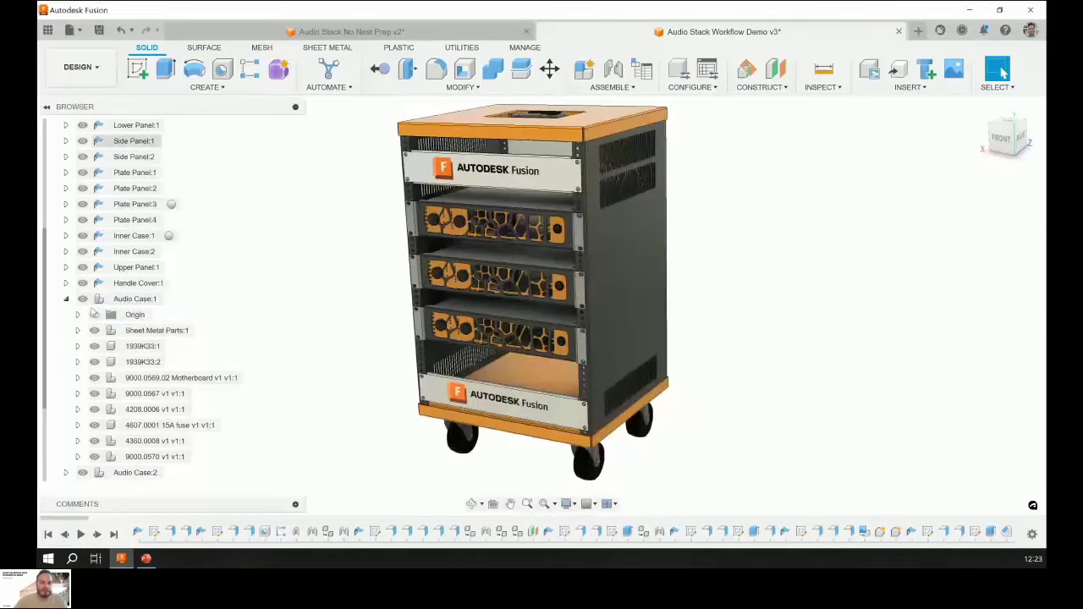
click(66, 299)
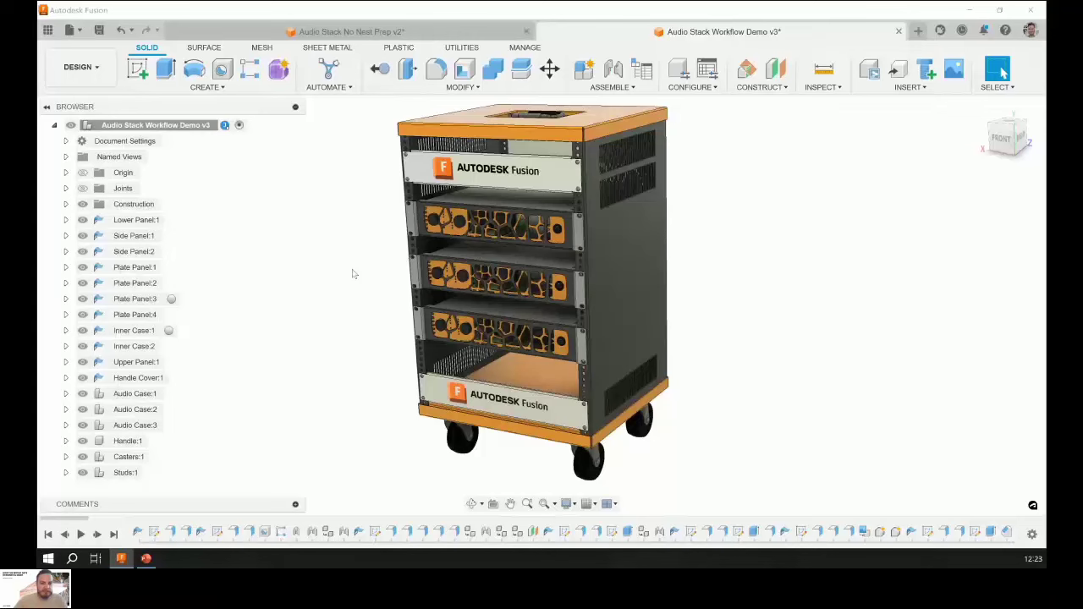
scroll(333, 284, up, 3)
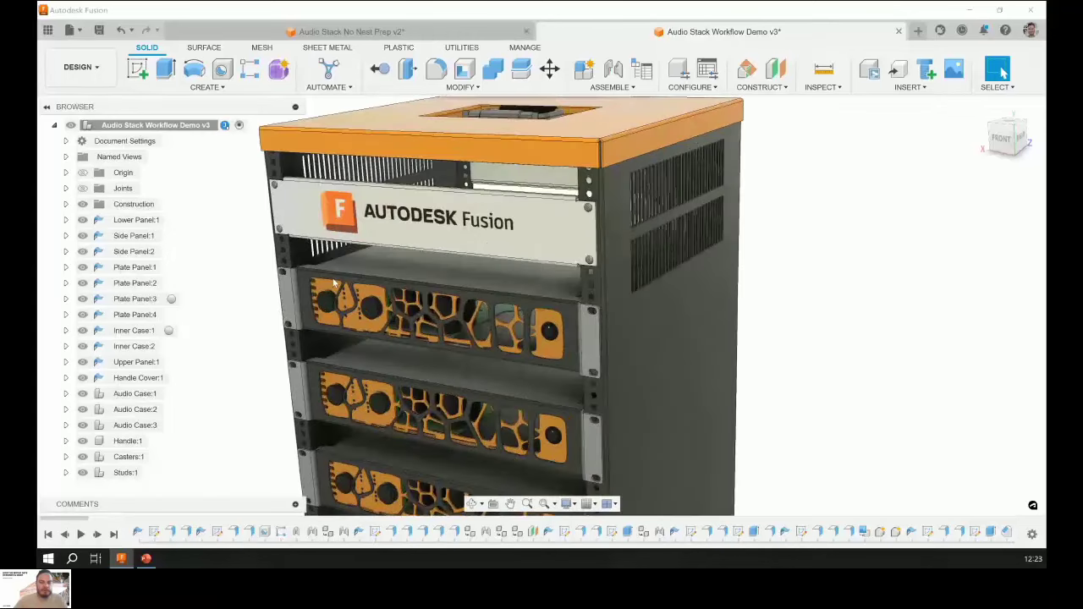
scroll(544, 245, up, 1)
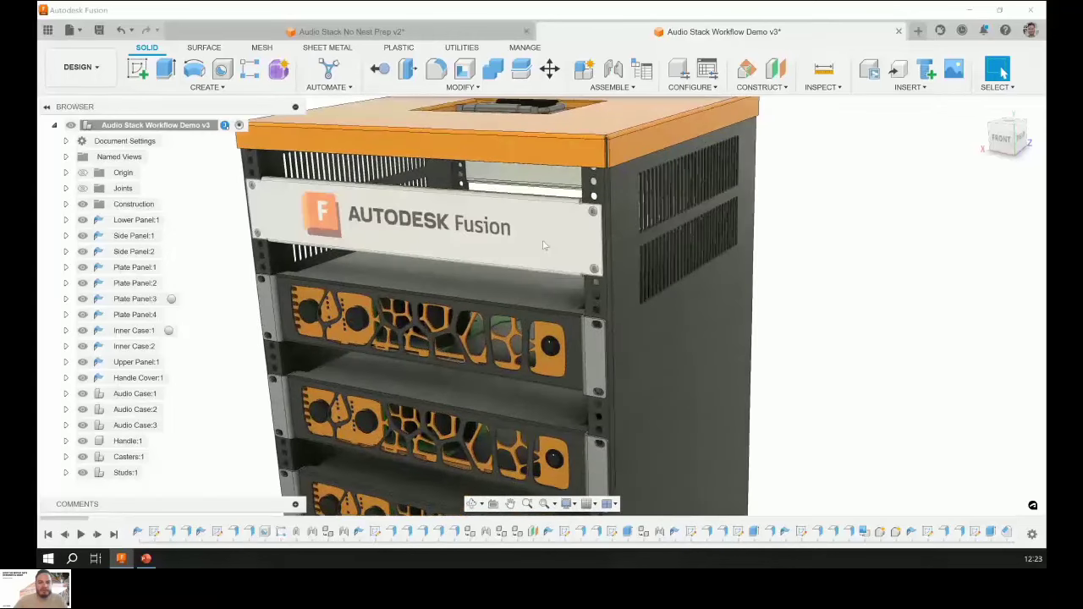
scroll(508, 269, up, 2)
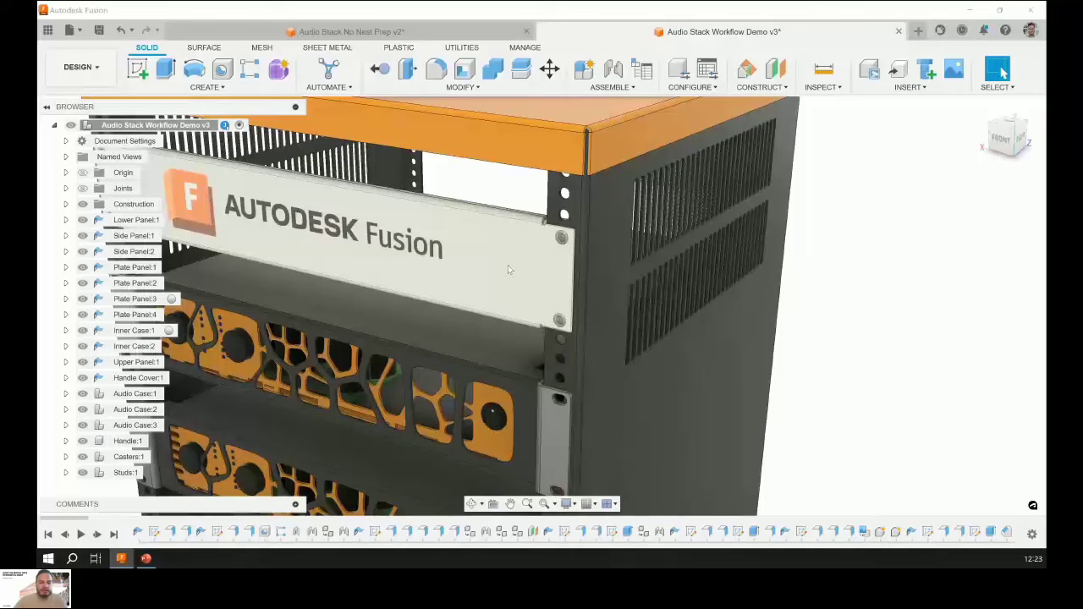
scroll(533, 249, up, 2)
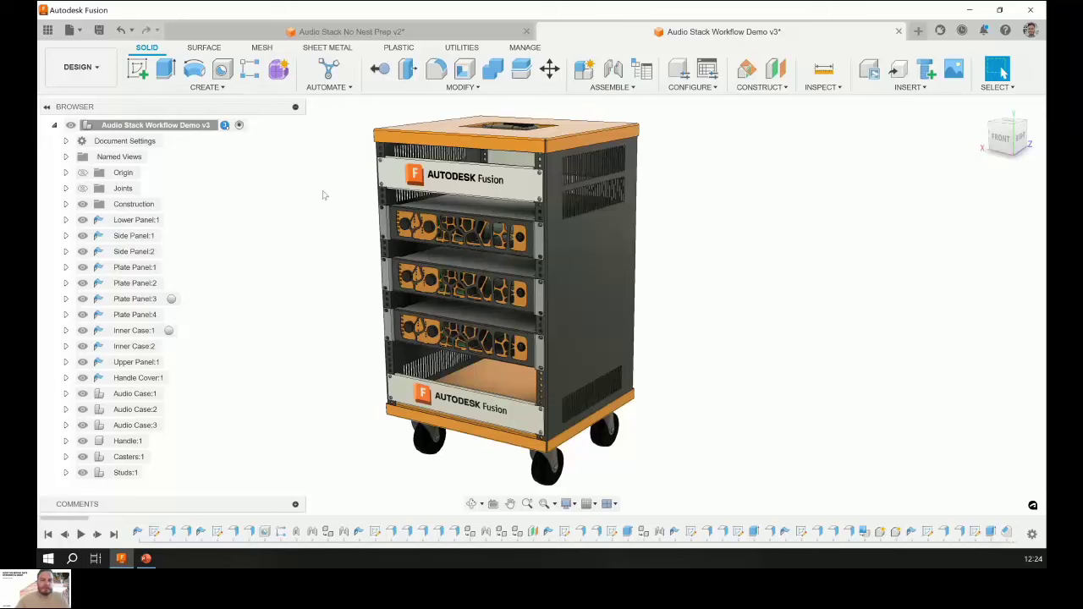
Switch to the Audio Stack No Nest Prep document and open its Process Material Library in the Manufacture workspace.
click(392, 32)
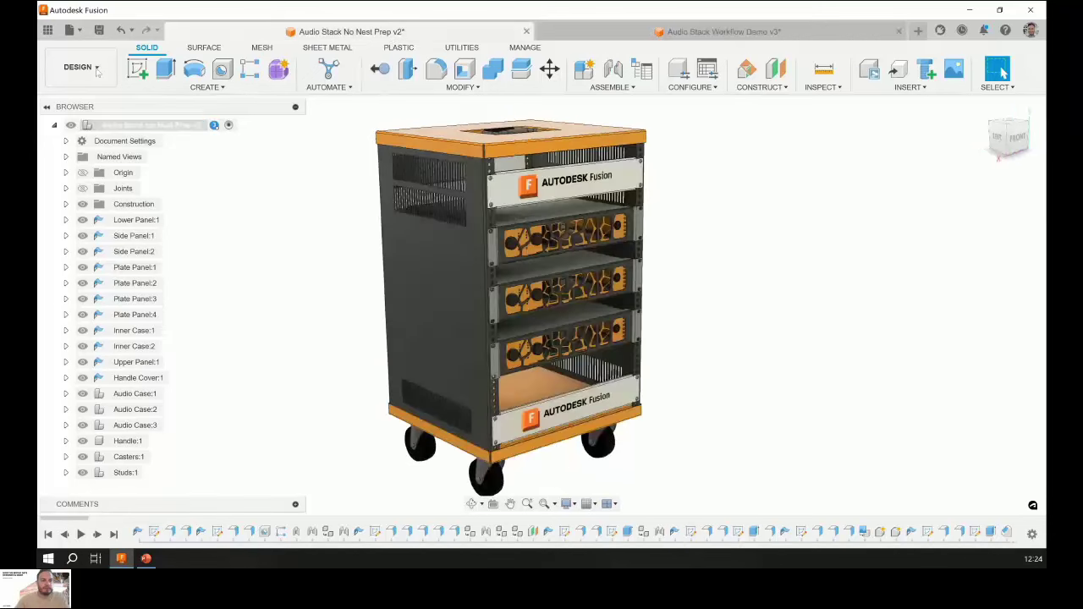
click(95, 68)
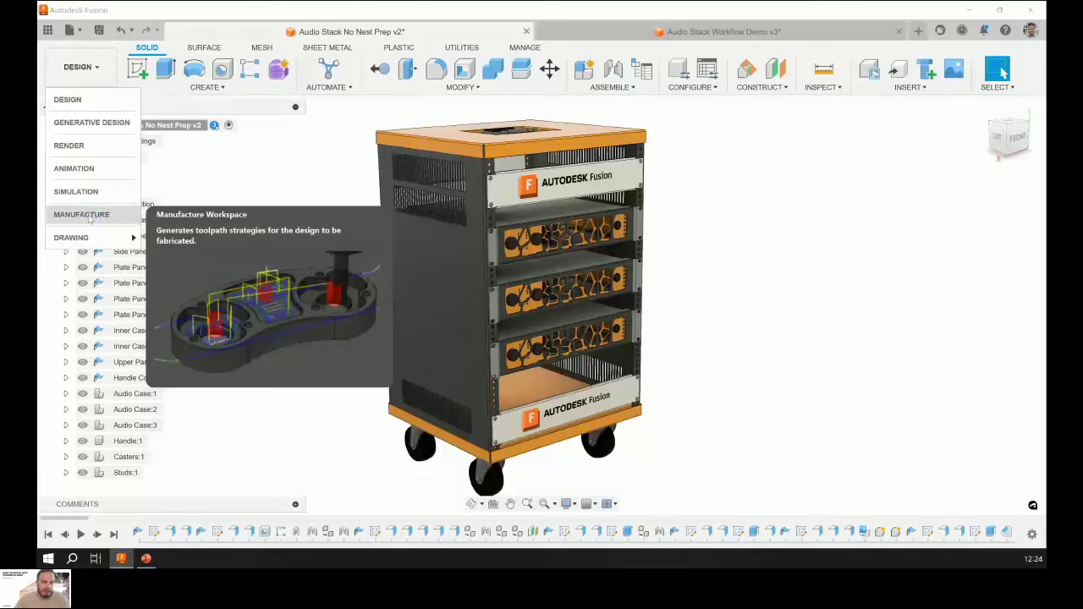
click(88, 216)
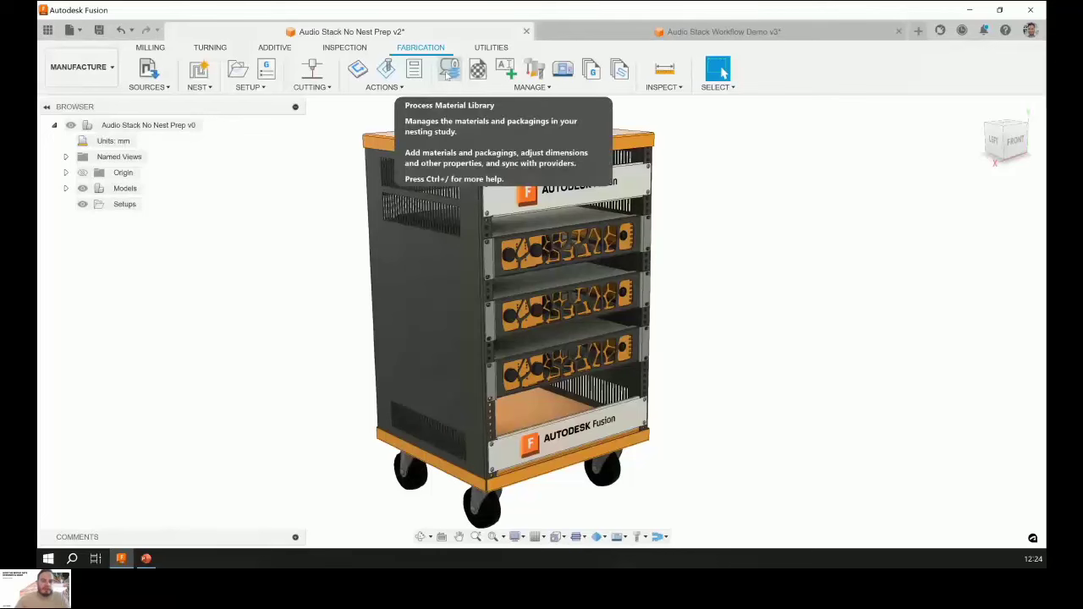
click(452, 71)
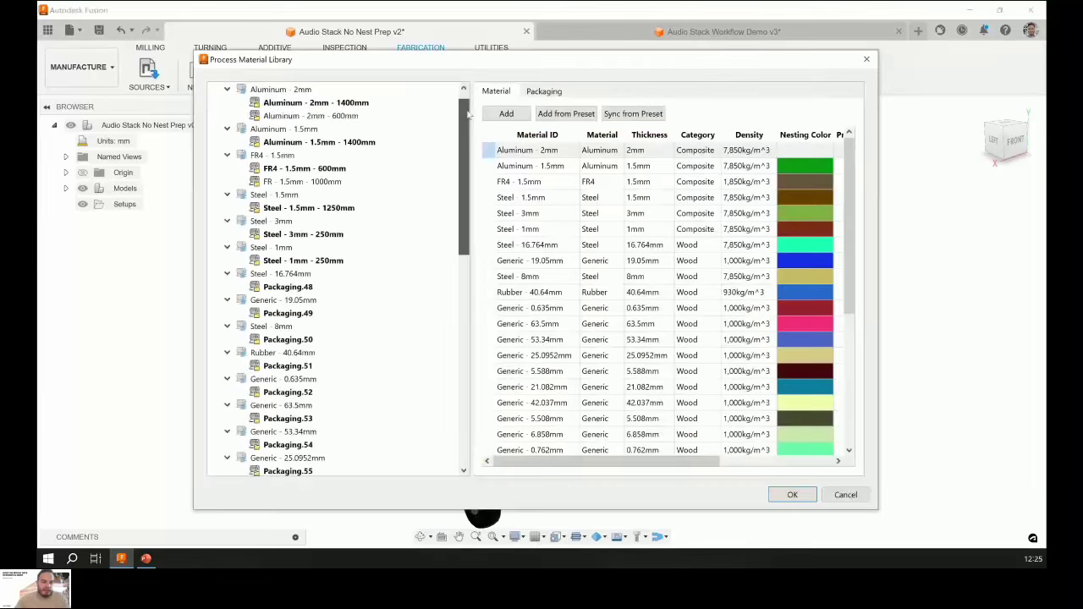
Look through the library's materials and packagings, including the properties of Generic - 24.765mm and Generic - 42.037mm.
drag(468, 115, 462, 354)
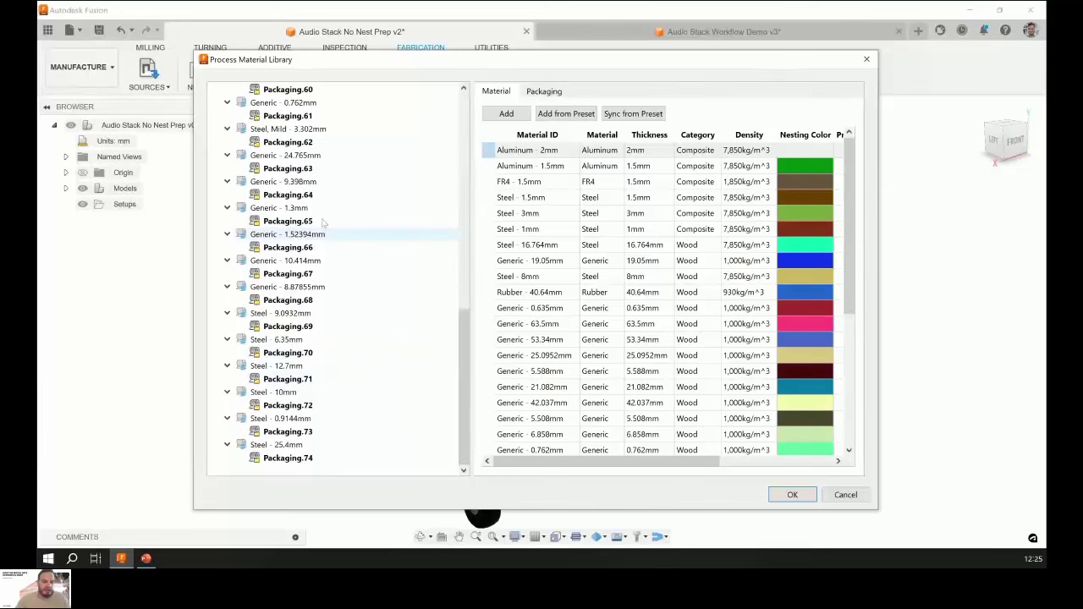
click(286, 156)
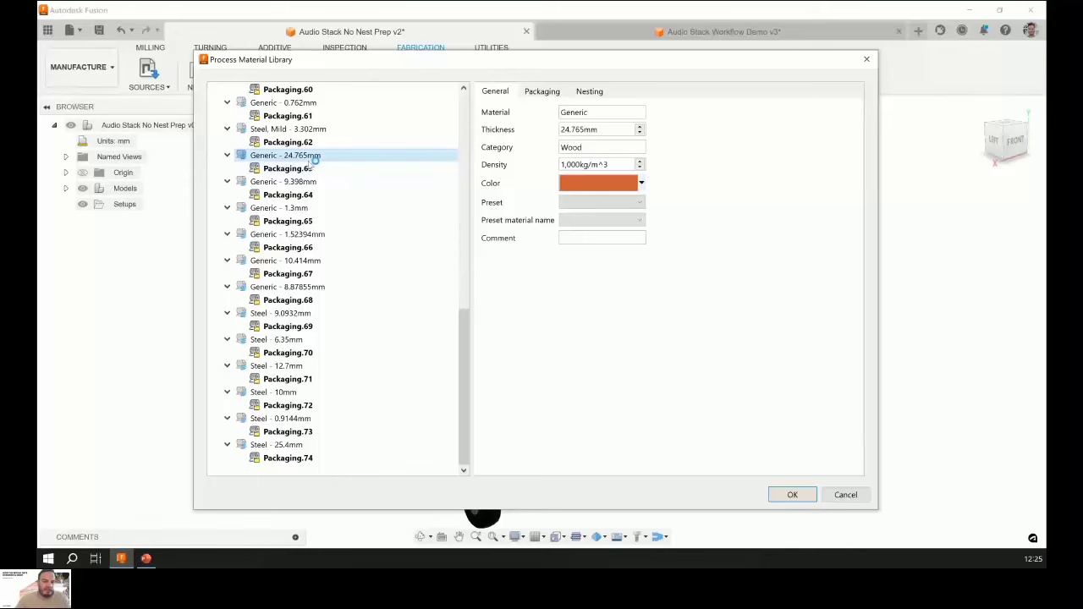
scroll(326, 156, up, 1)
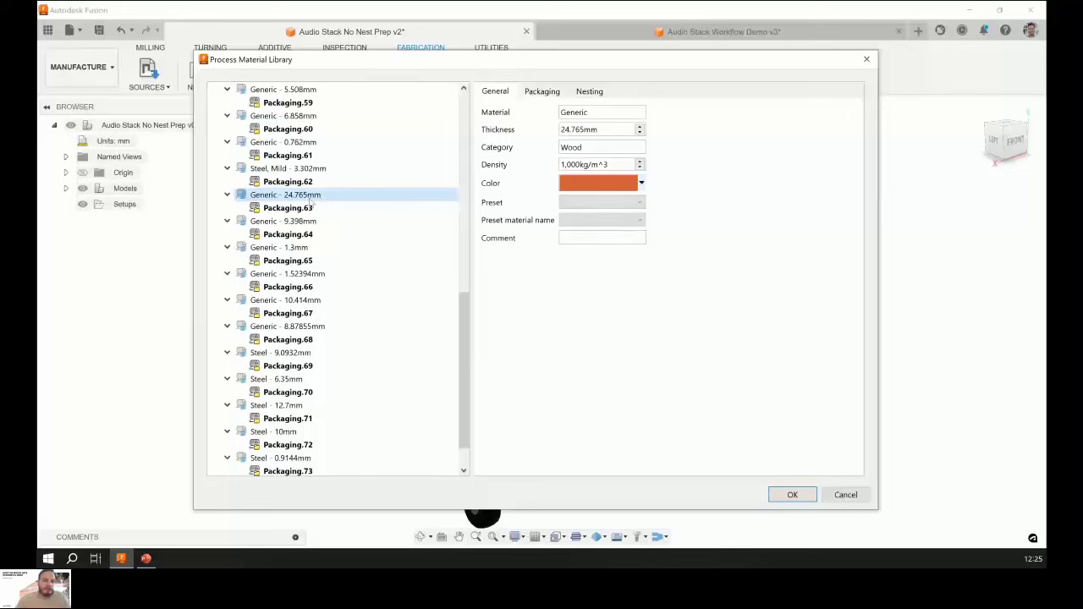
scroll(330, 261, up, 2)
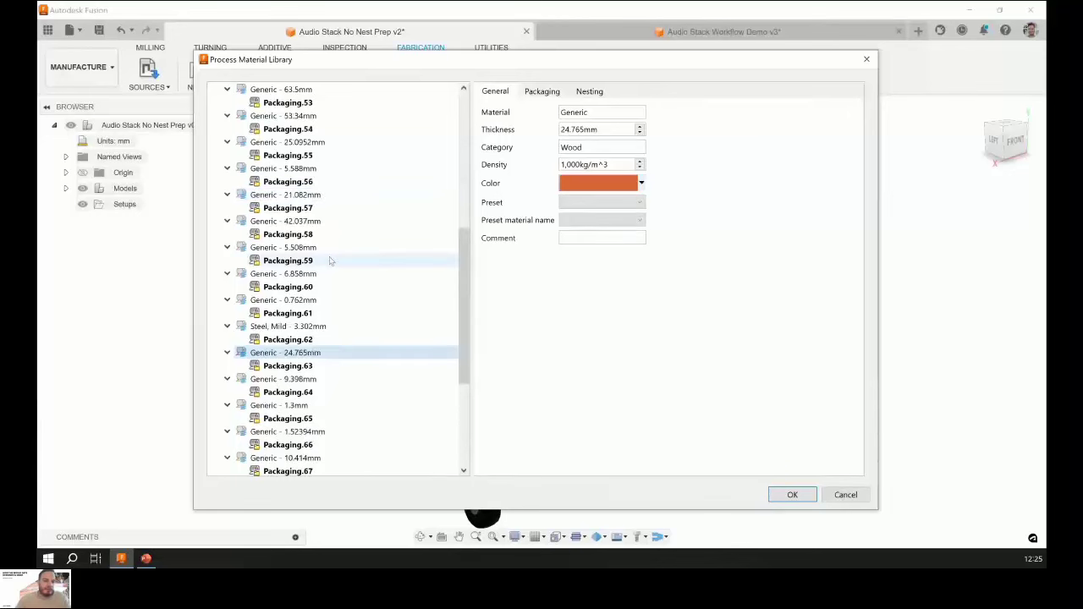
click(293, 221)
scroll(298, 203, up, 5)
scroll(338, 235, up, 3)
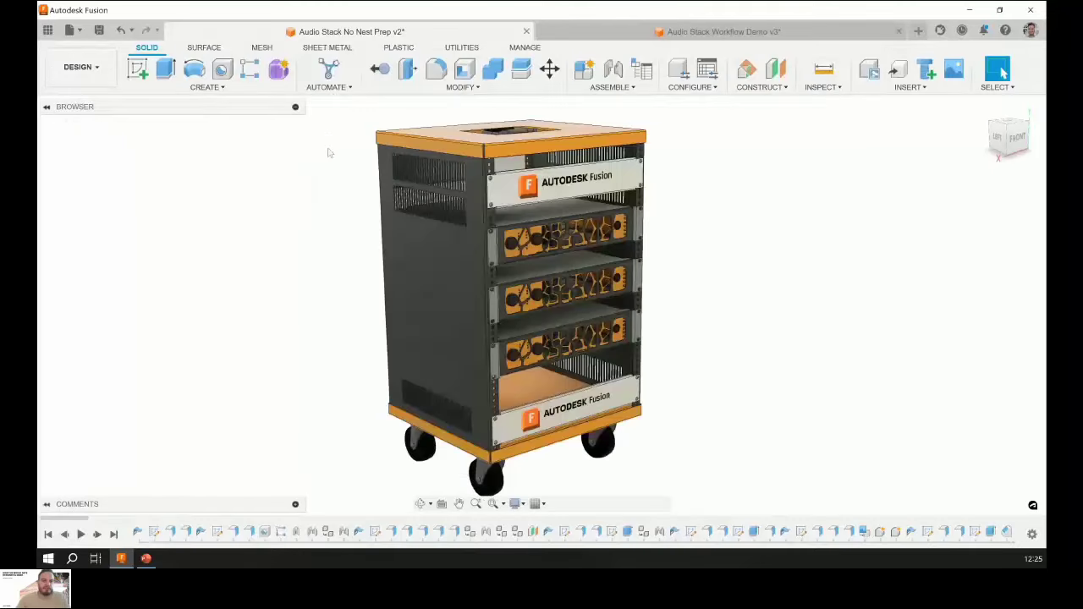
click(467, 50)
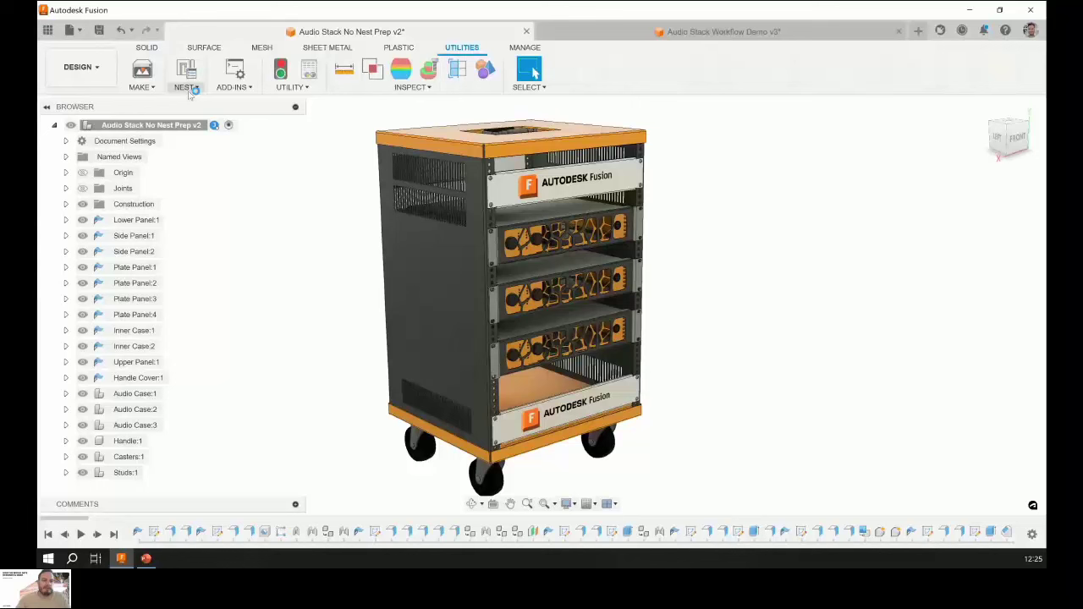
click(191, 88)
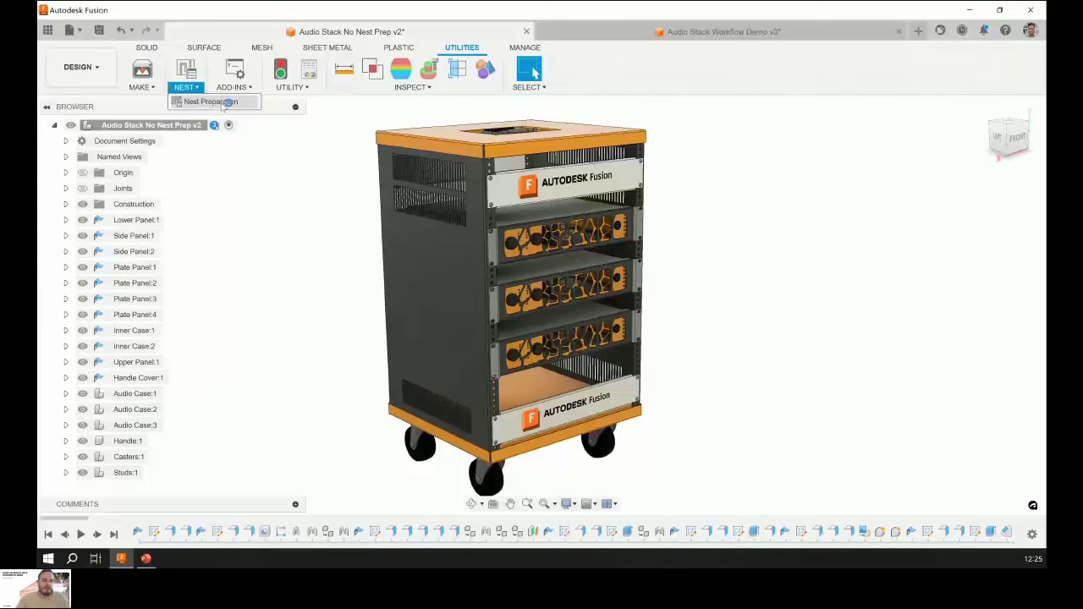
click(211, 101)
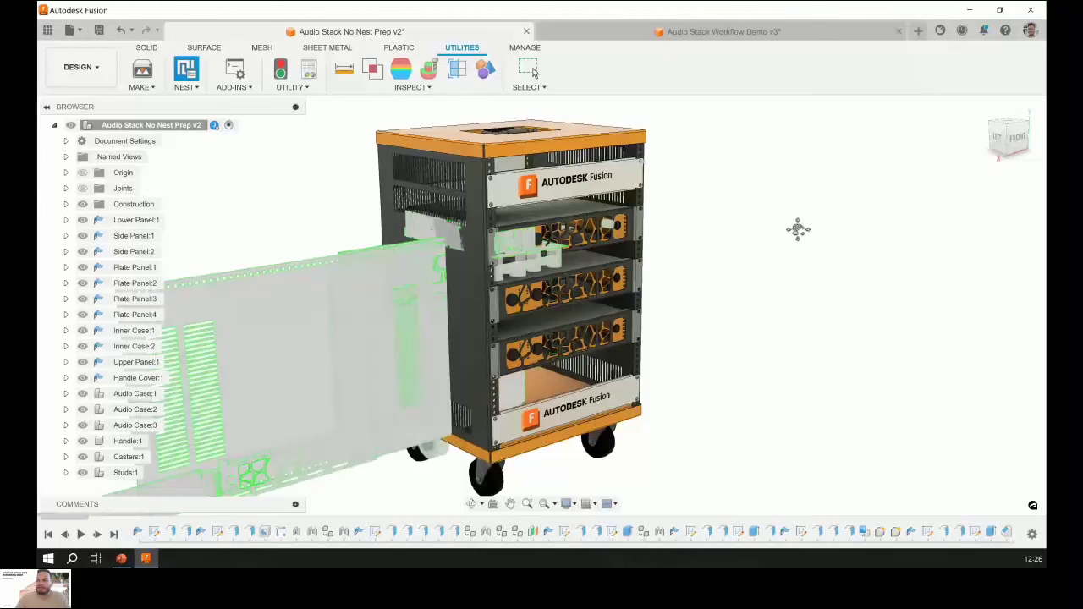
middle_drag(798, 229, 324, 184)
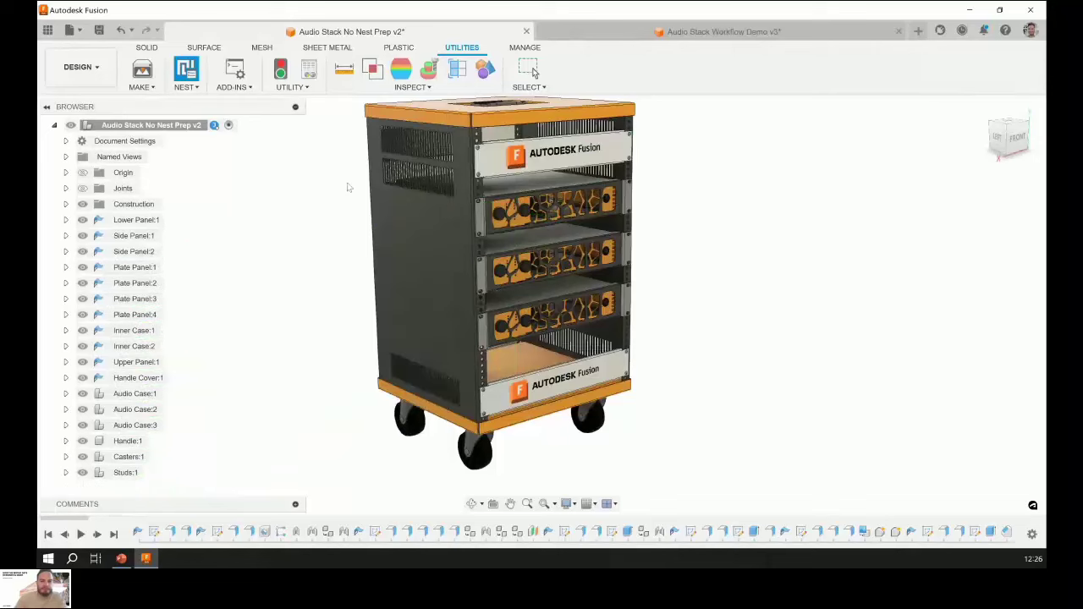
middle_drag(348, 184, 358, 189)
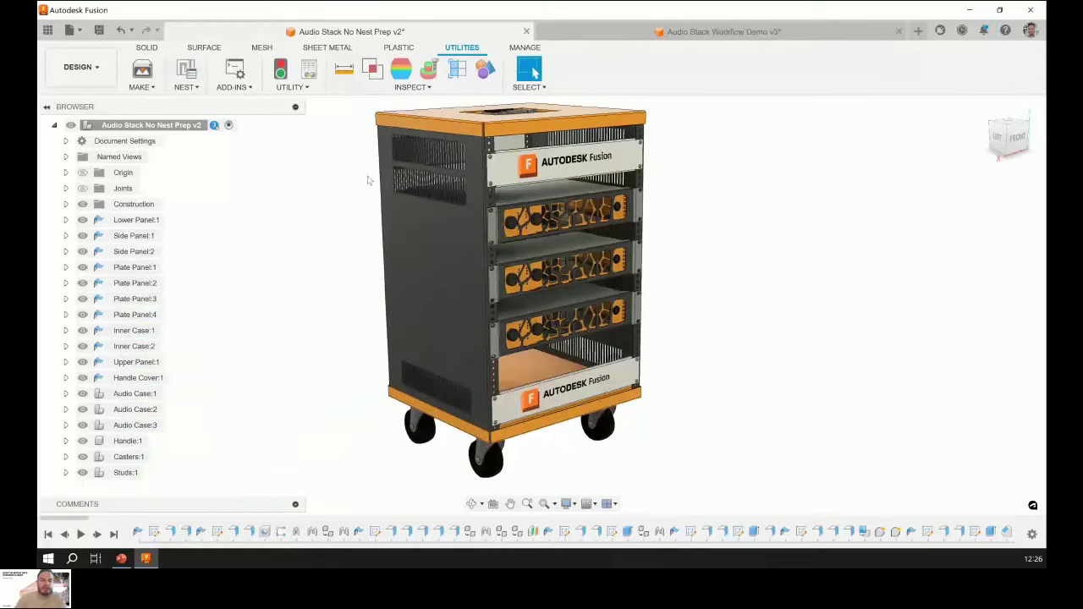
Switch to the Audio Stack Workflow Demo document, start Nest Preparation and enlarge its dialog to show more components.
click(618, 32)
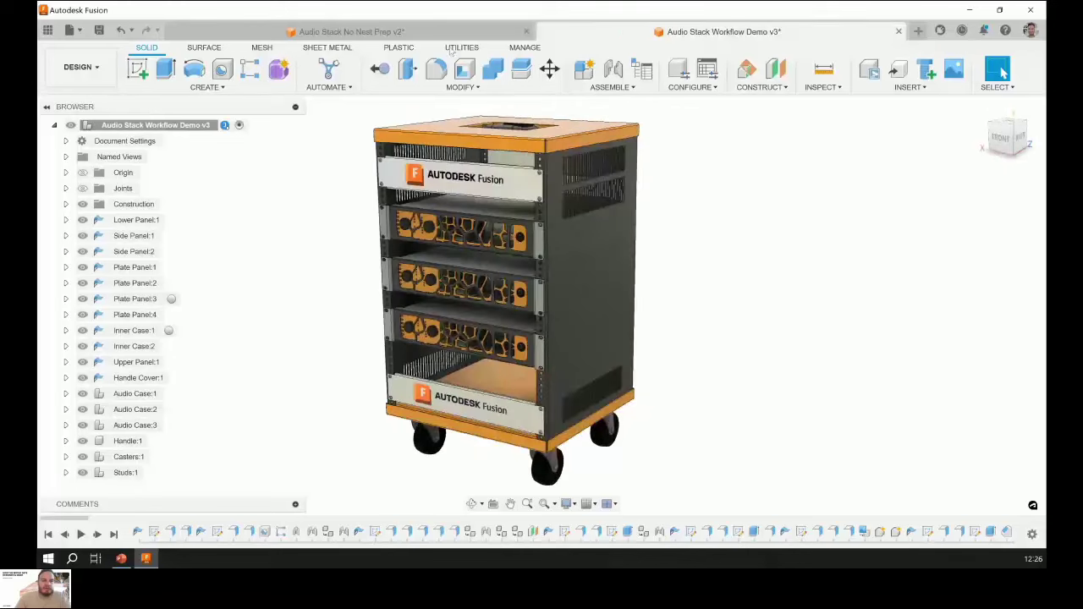
click(462, 47)
click(187, 72)
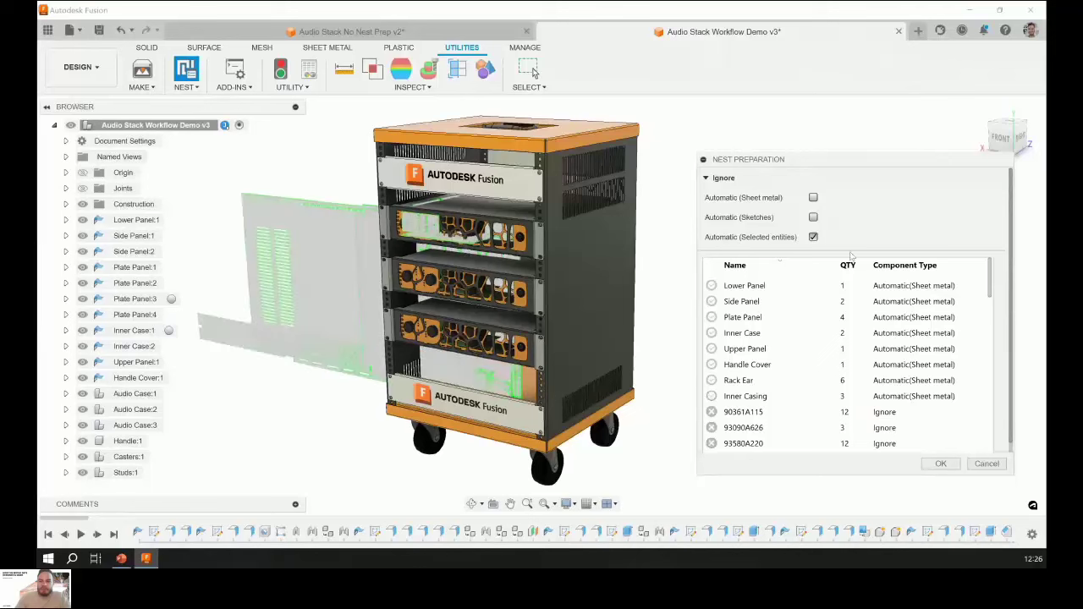
drag(827, 160, 799, 125)
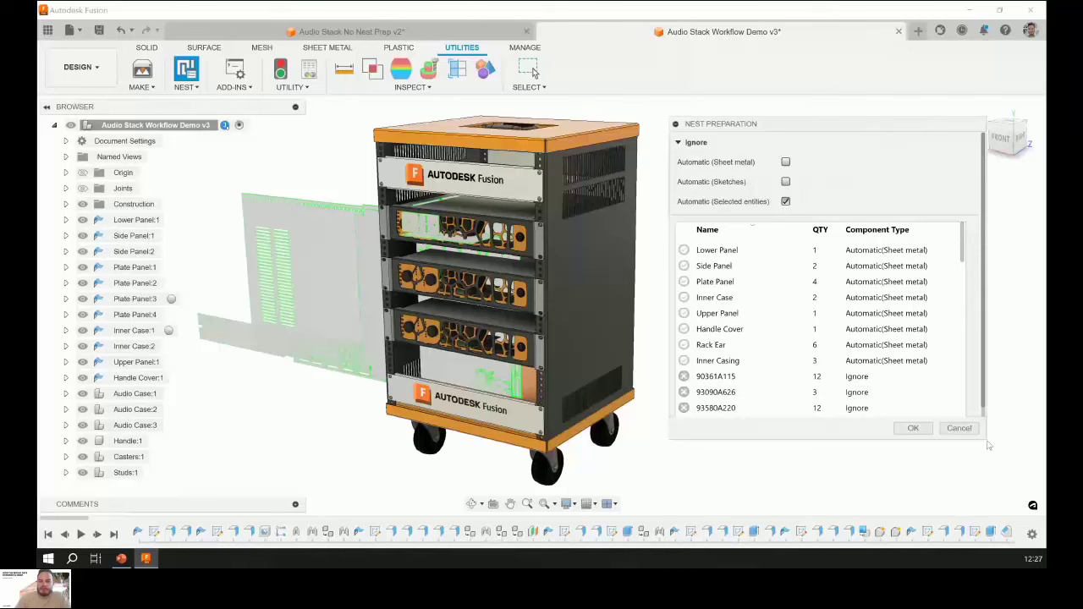
drag(986, 440, 1026, 506)
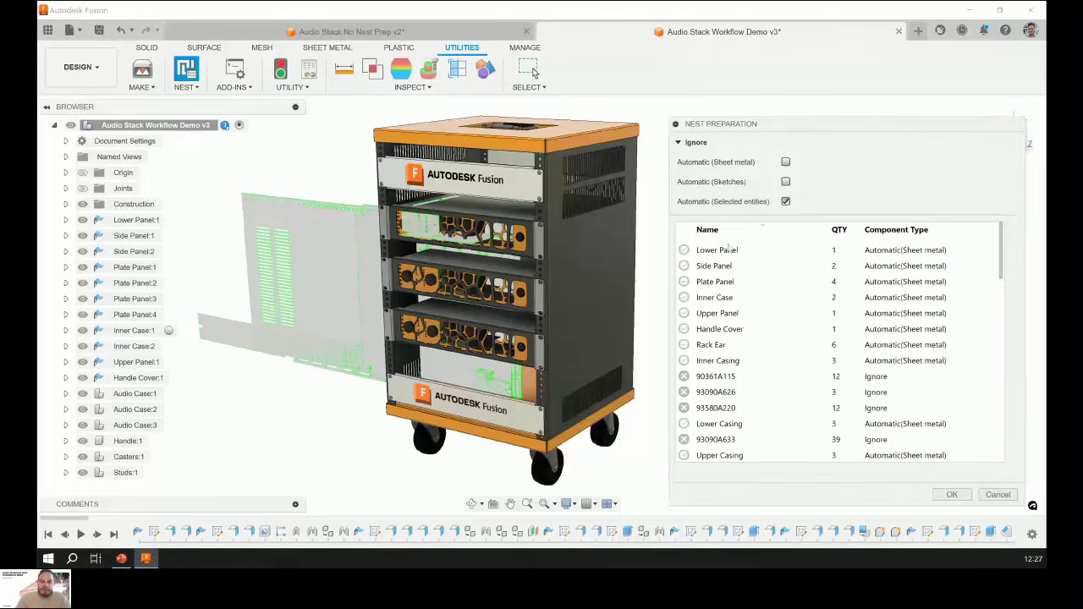
Review the component type choices in Nest Preparation for the Lower Panel, part 90361A115 and the Capacitor.
click(905, 250)
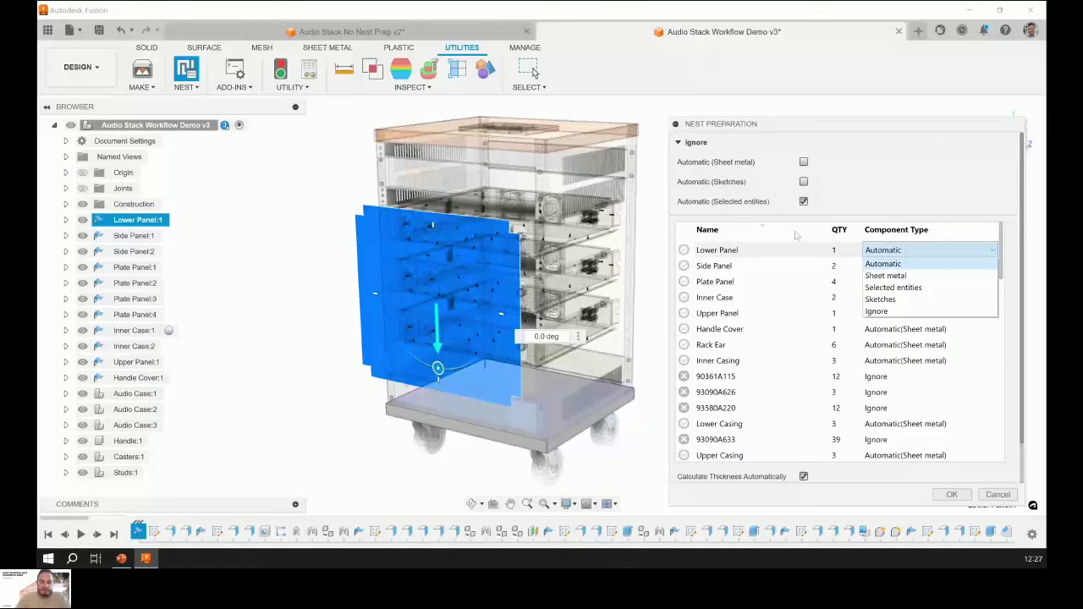
click(764, 251)
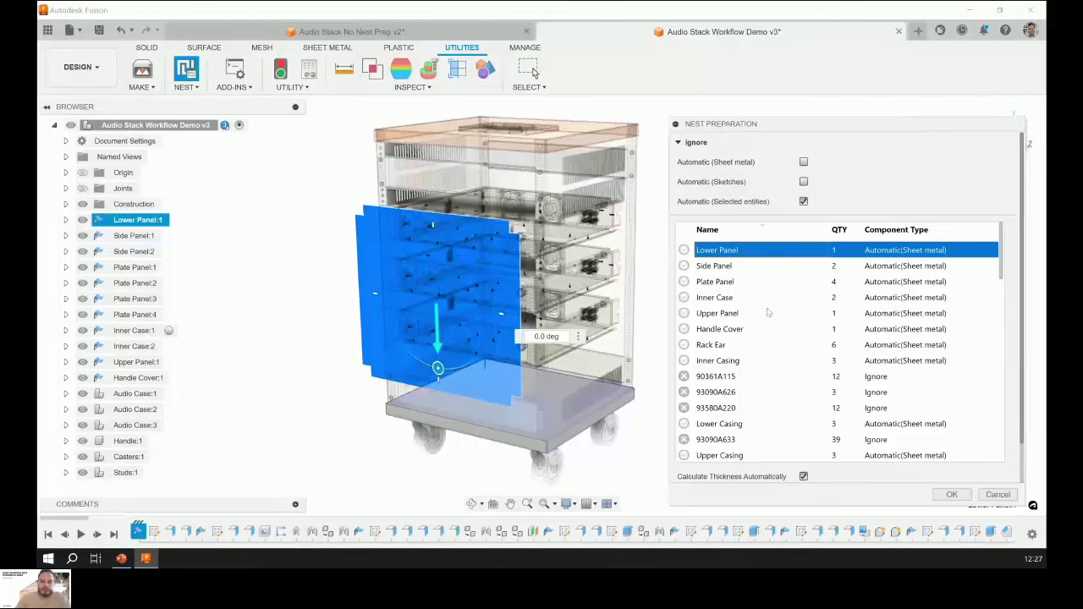
click(766, 377)
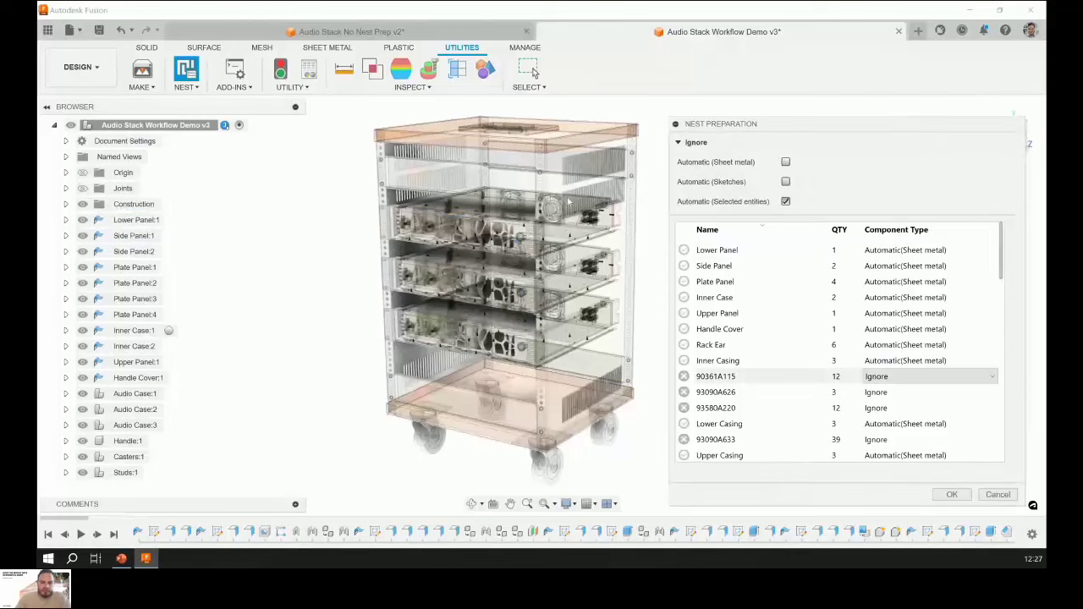
scroll(772, 372, down, 3)
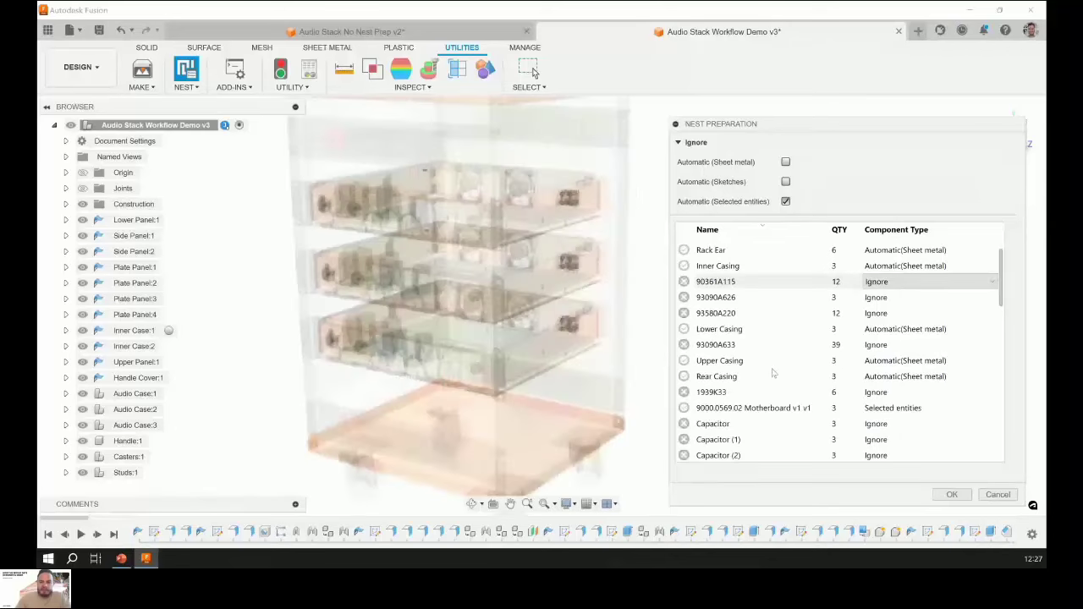
click(728, 346)
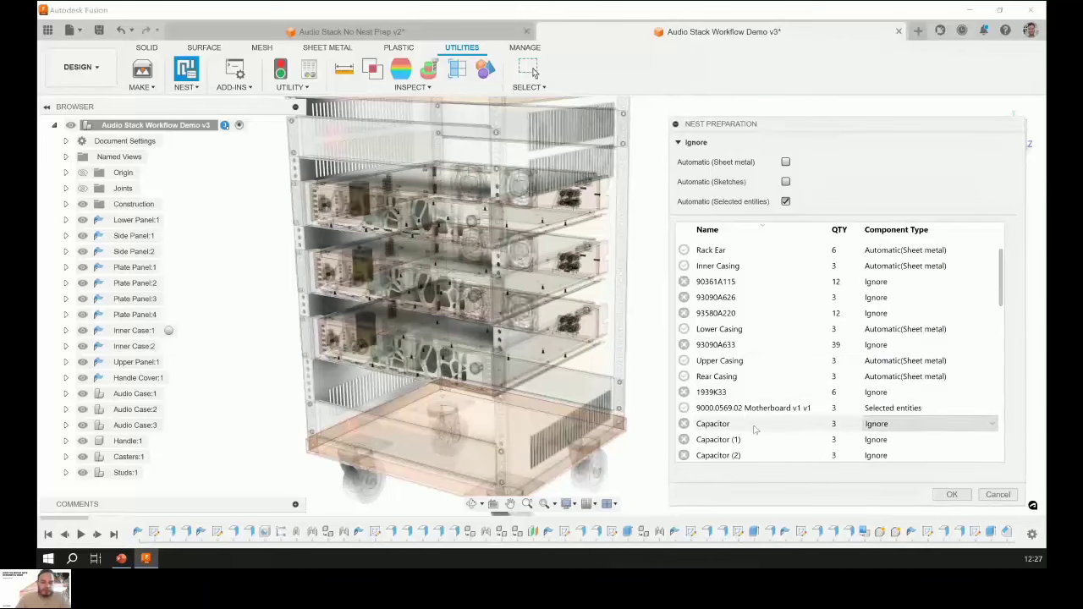
click(900, 430)
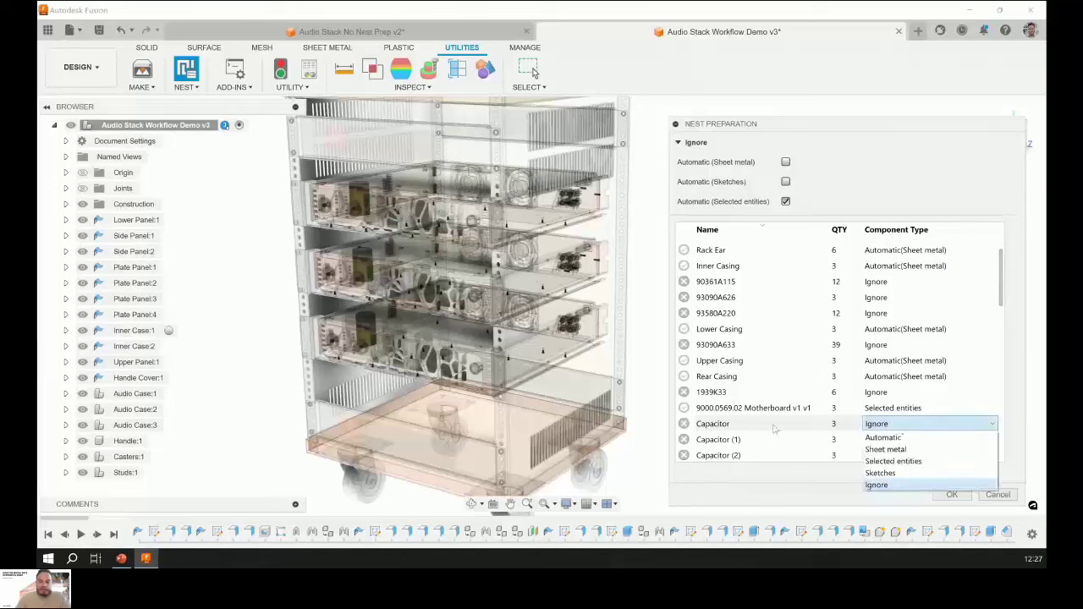
click(770, 425)
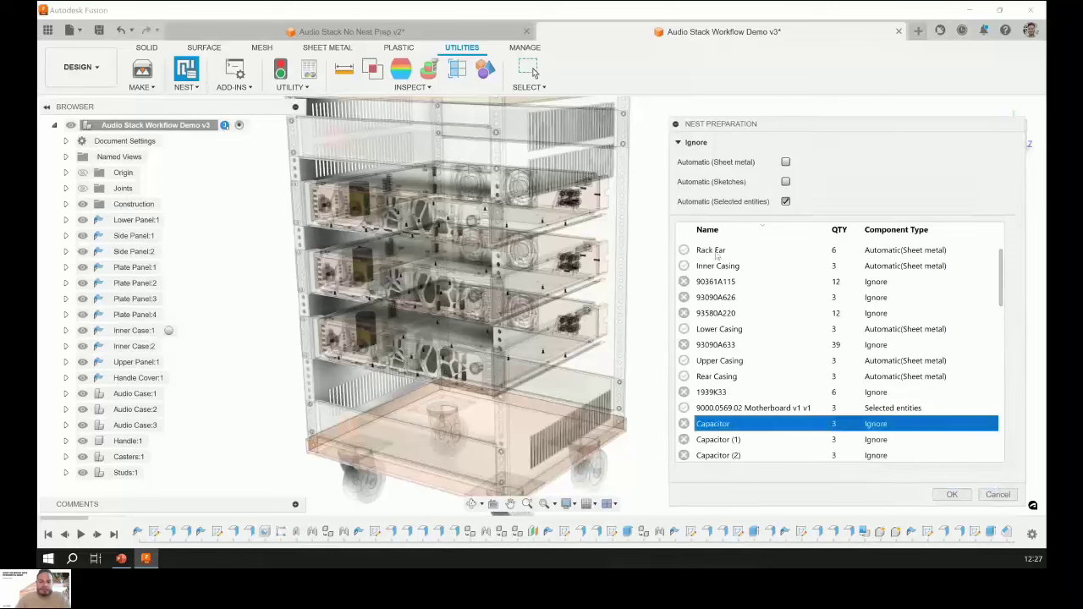
Review the thickness, grain settings and flat patterns of the Rack Ear and Inner Casing components.
click(716, 252)
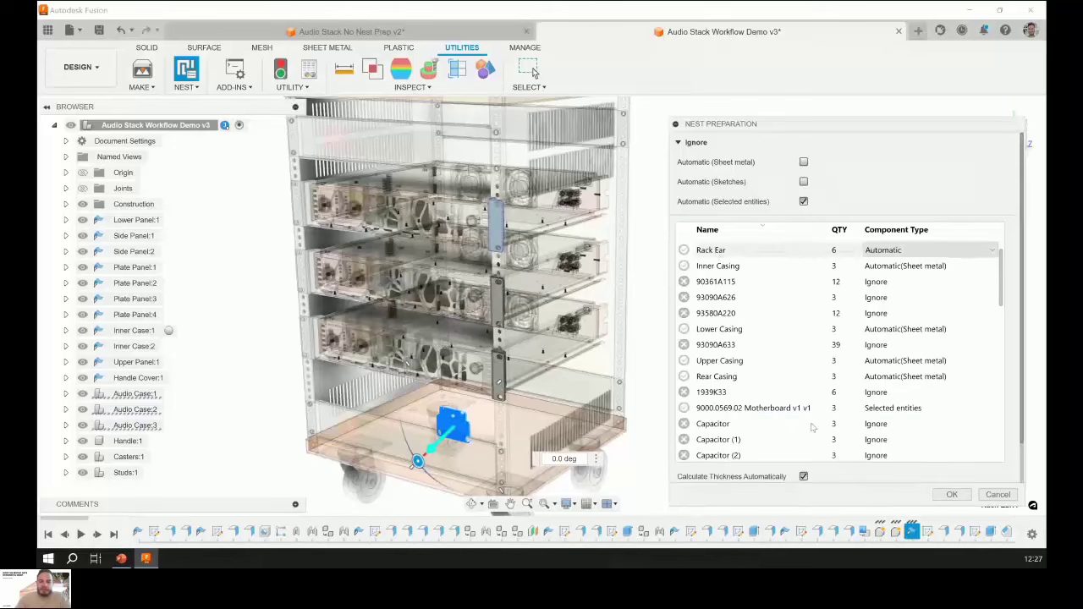
scroll(721, 457, down, 1)
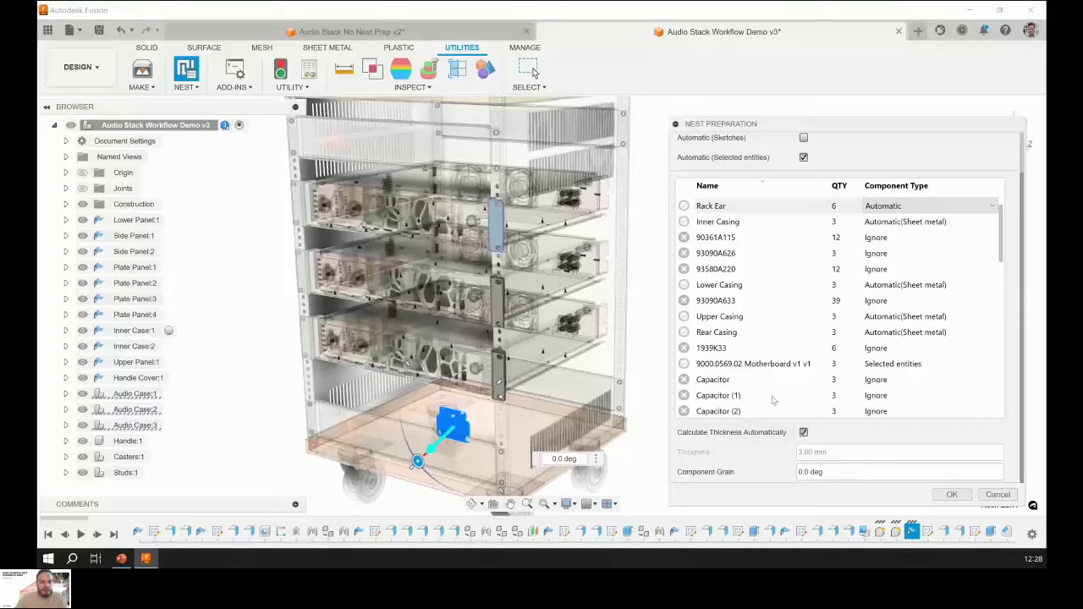
click(719, 221)
middle_drag(265, 372, 284, 367)
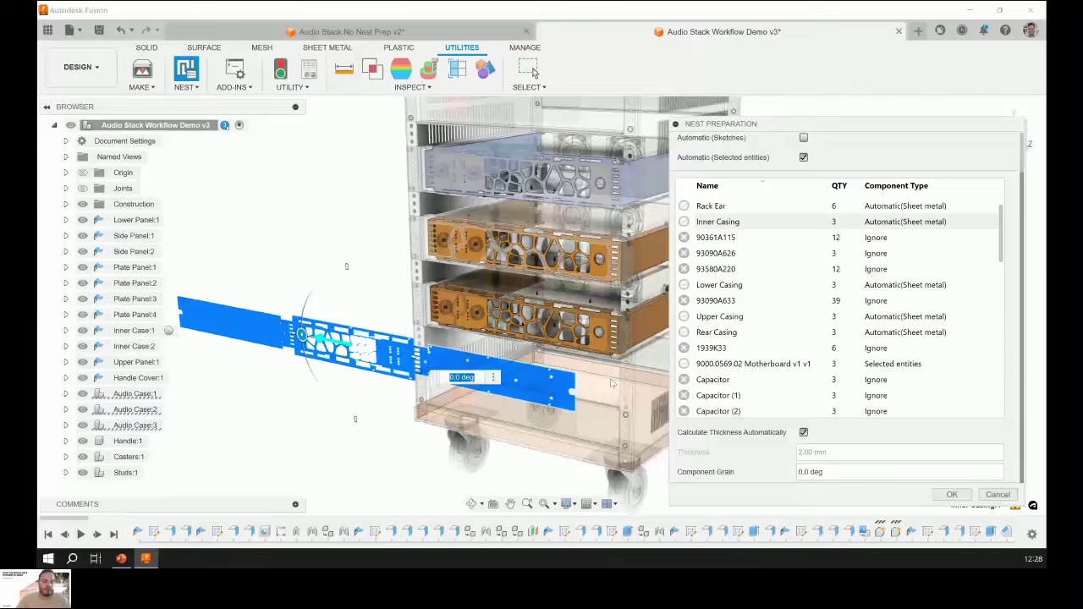
Rotate the Inner Casing's component grain to -30 deg and accept the nest preparation settings.
drag(301, 334, 306, 303)
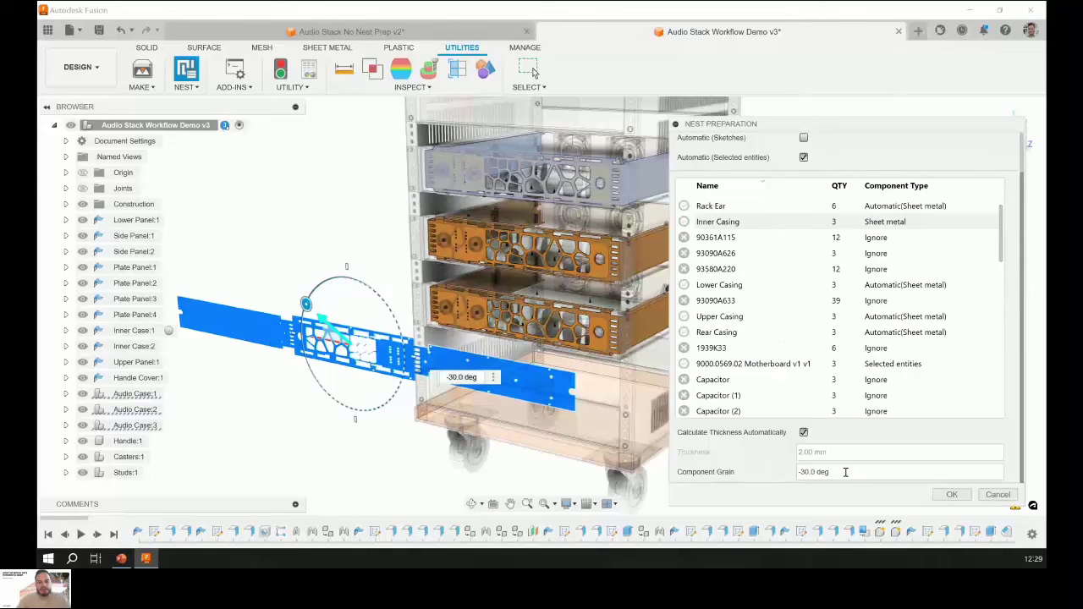
click(952, 495)
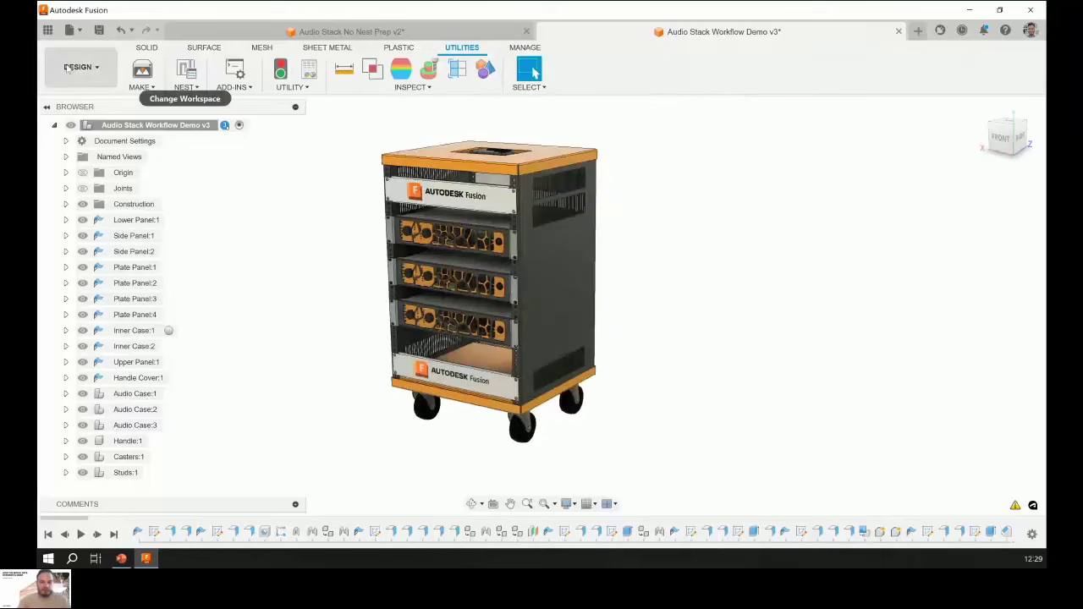
Switch to the Manufacture workspace, open the Component Sources and resize the window to fit the screen.
click(68, 68)
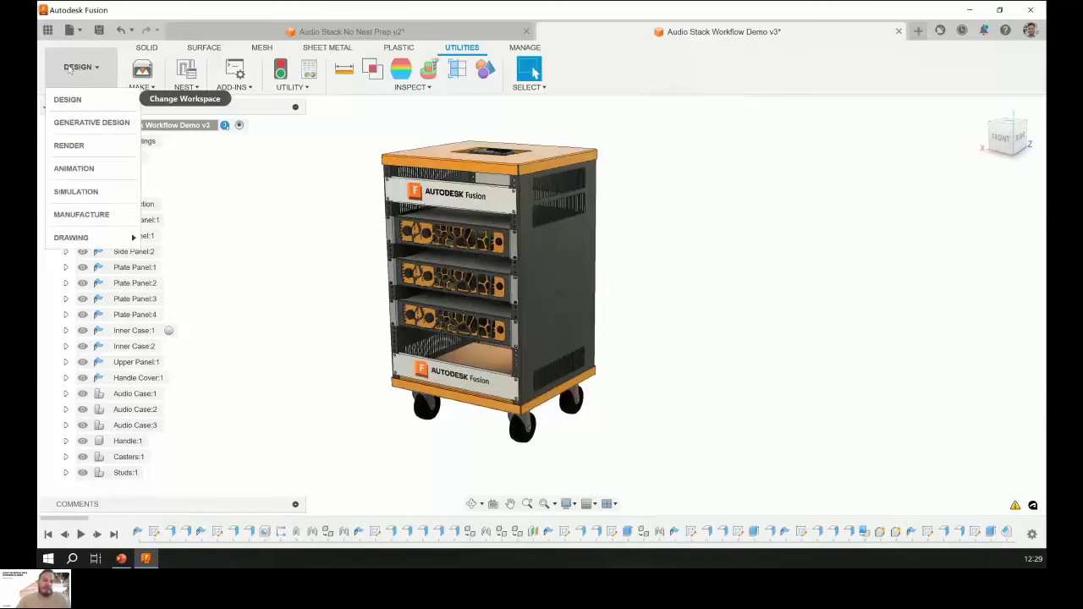
click(84, 214)
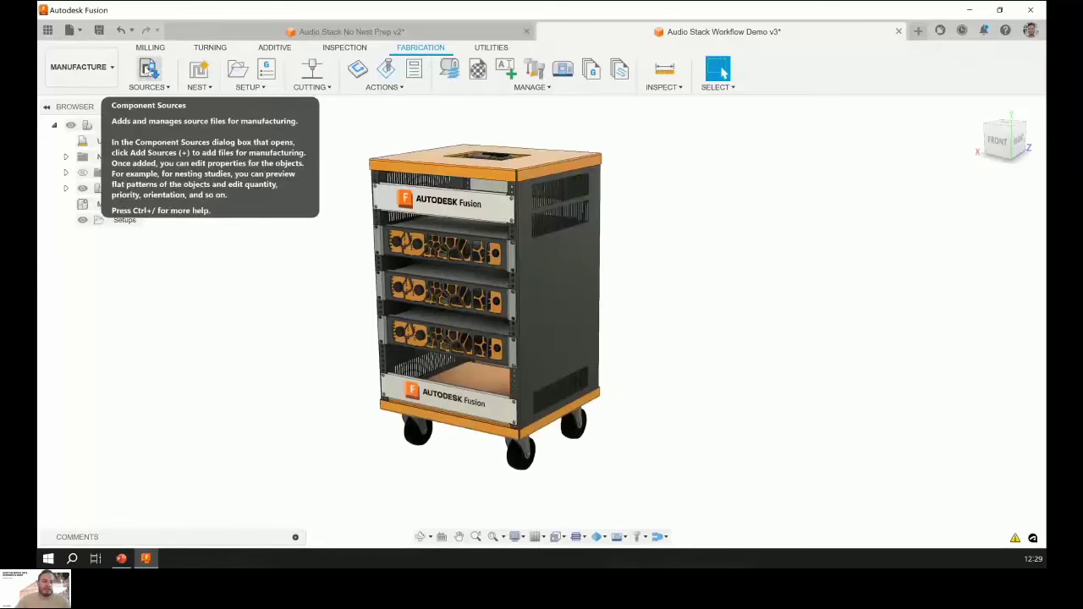
click(148, 70)
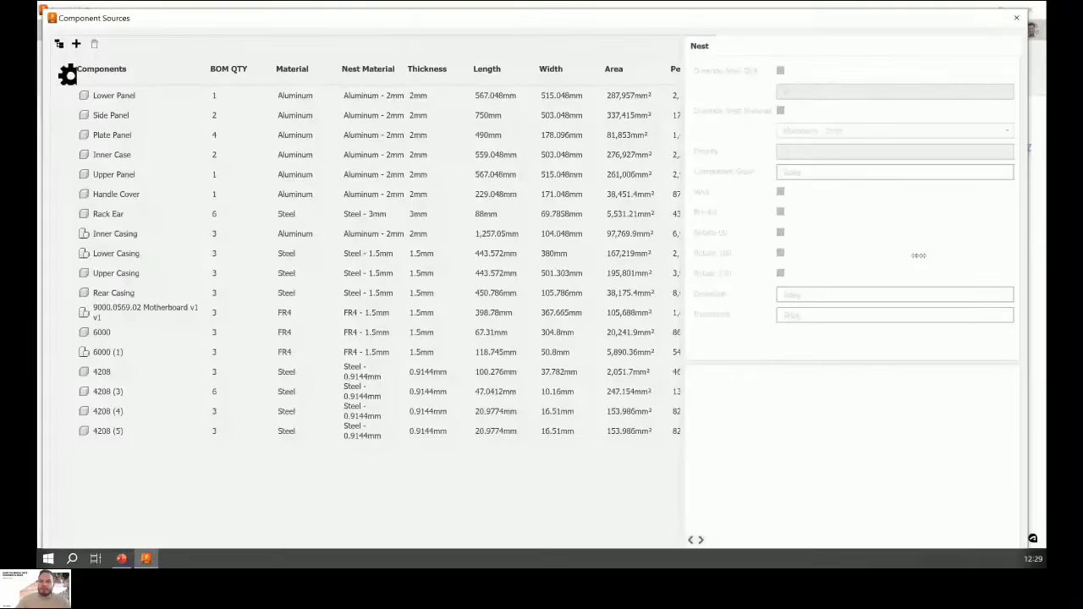
drag(918, 255, 1032, 288)
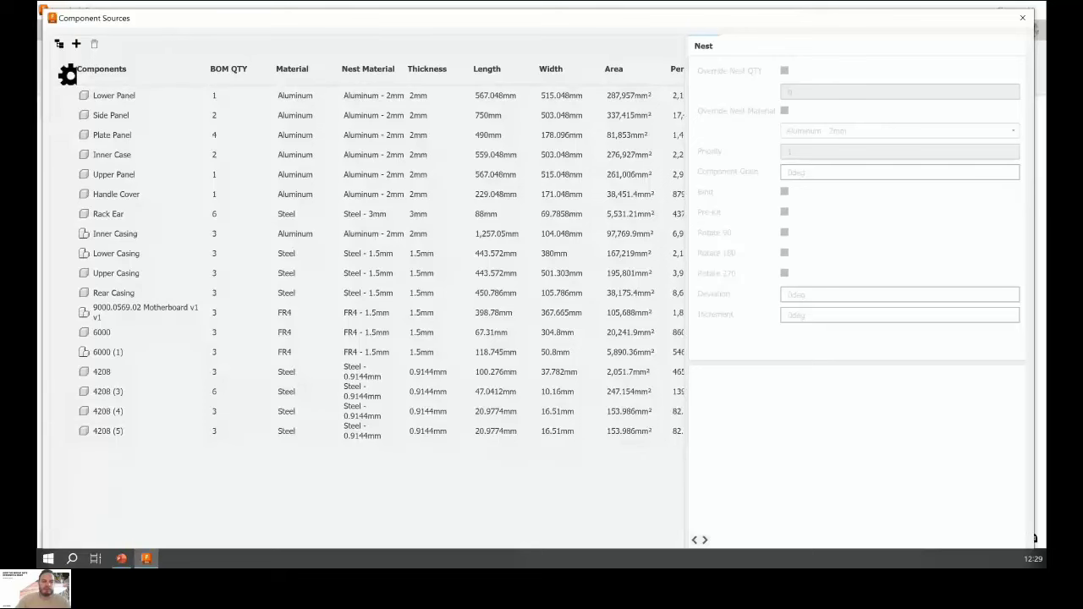
drag(789, 26, 792, 35)
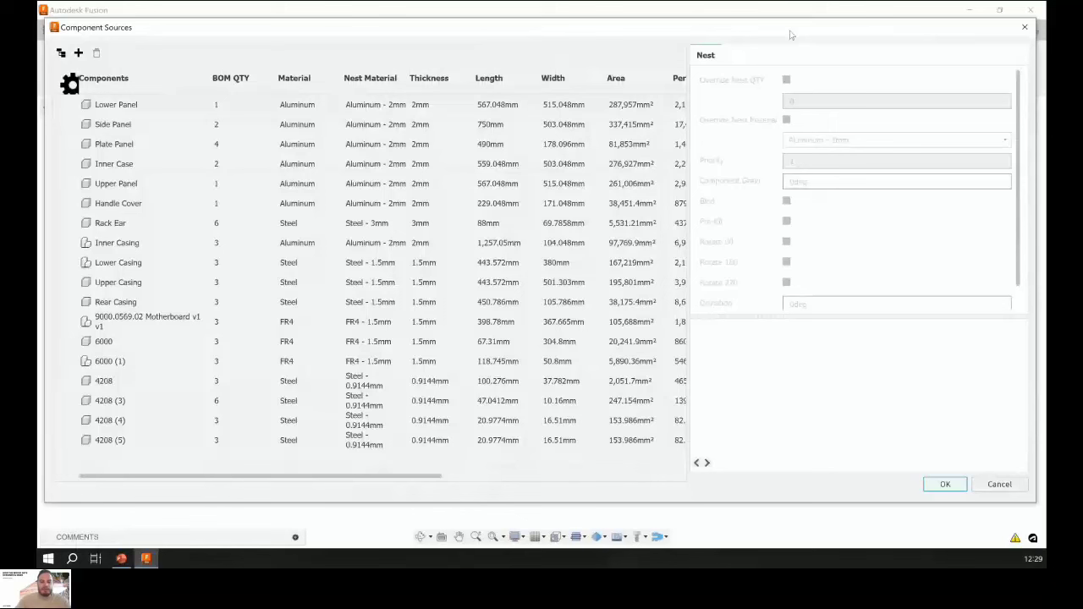
Review the Inner Case's nest settings, including override options, priority, component grain, bind and allowed rotations.
click(132, 163)
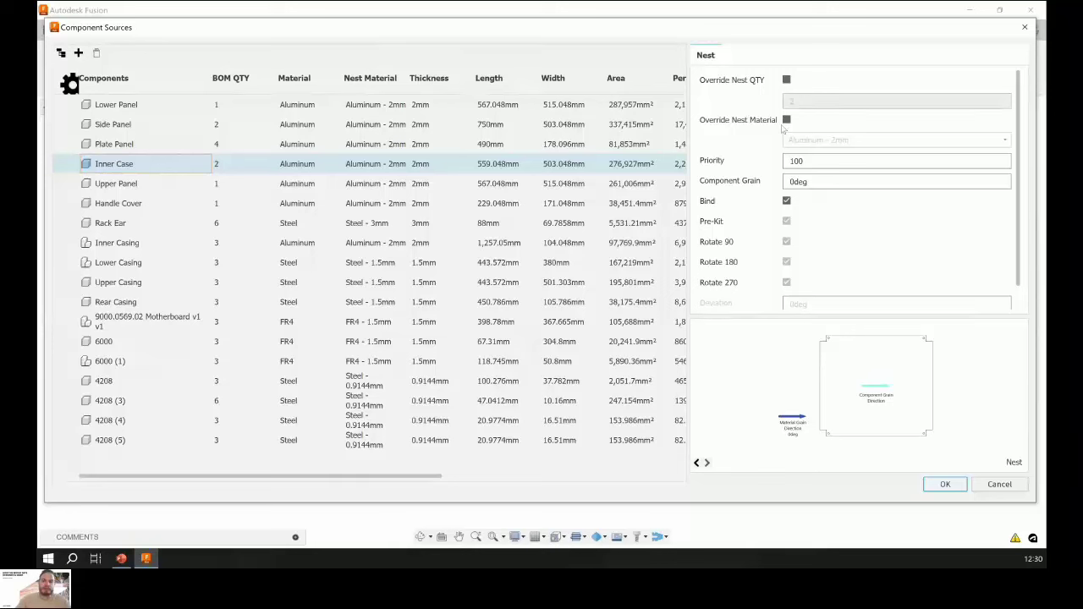
click(822, 157)
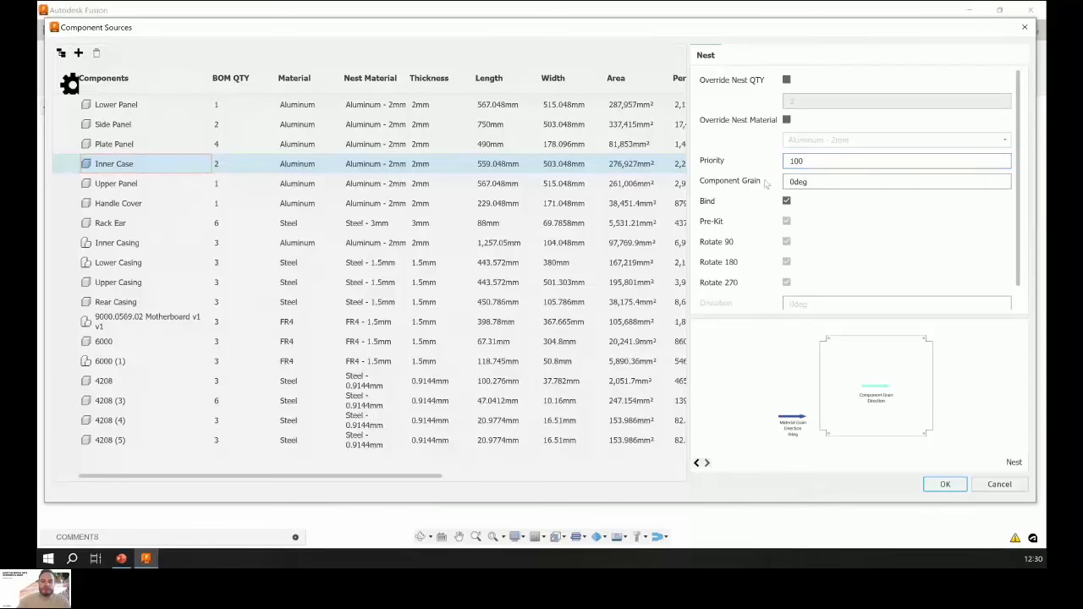
click(828, 181)
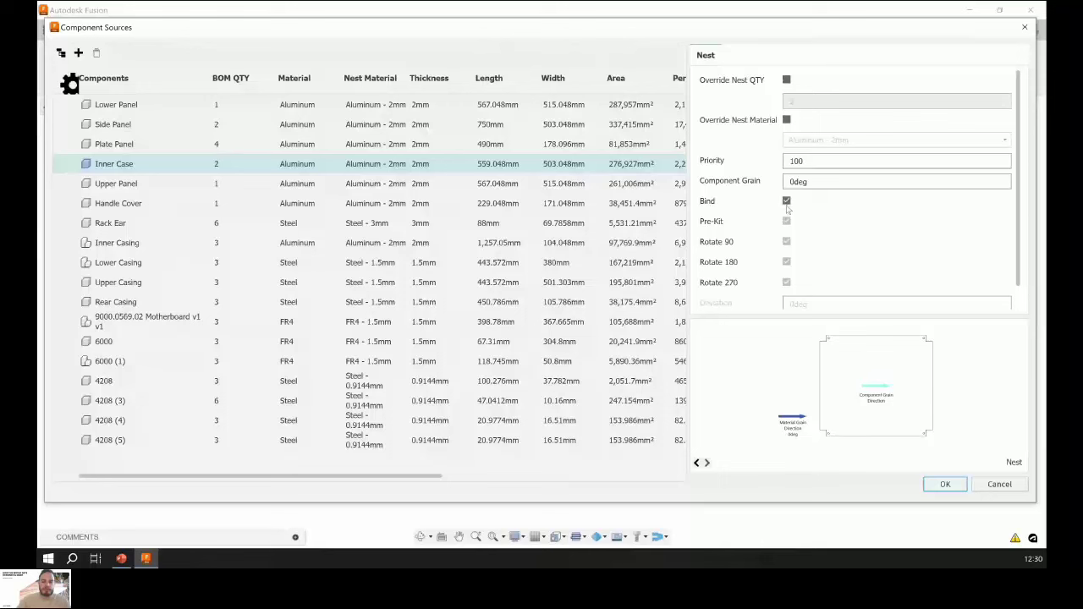
scroll(737, 264, down, 1)
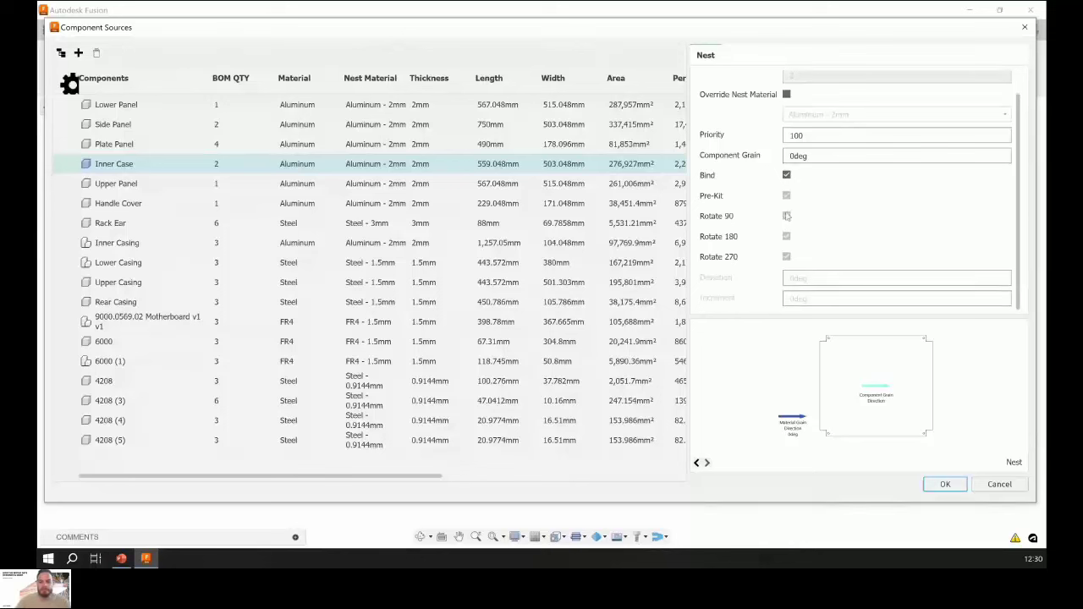
View the source files available in the Nesting folder without adding any, and confirm the component sources.
click(78, 53)
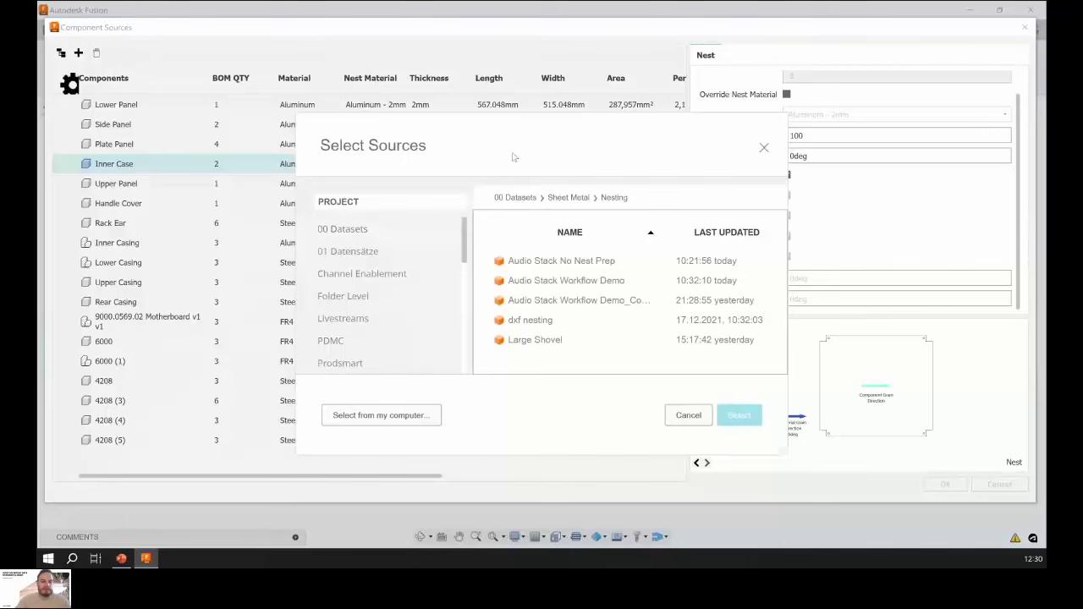
drag(512, 157, 474, 95)
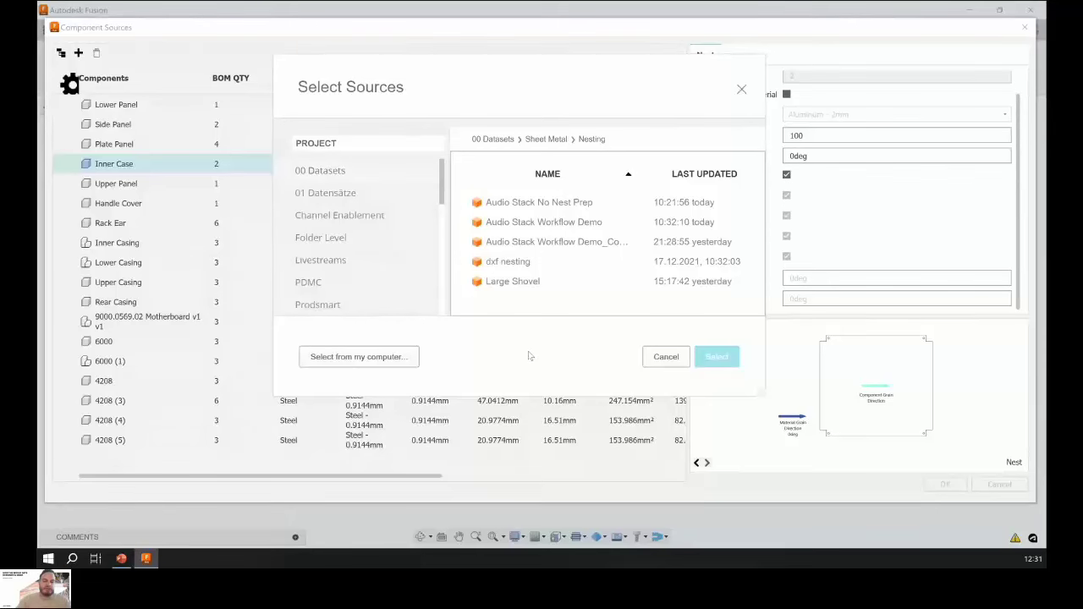
click(665, 357)
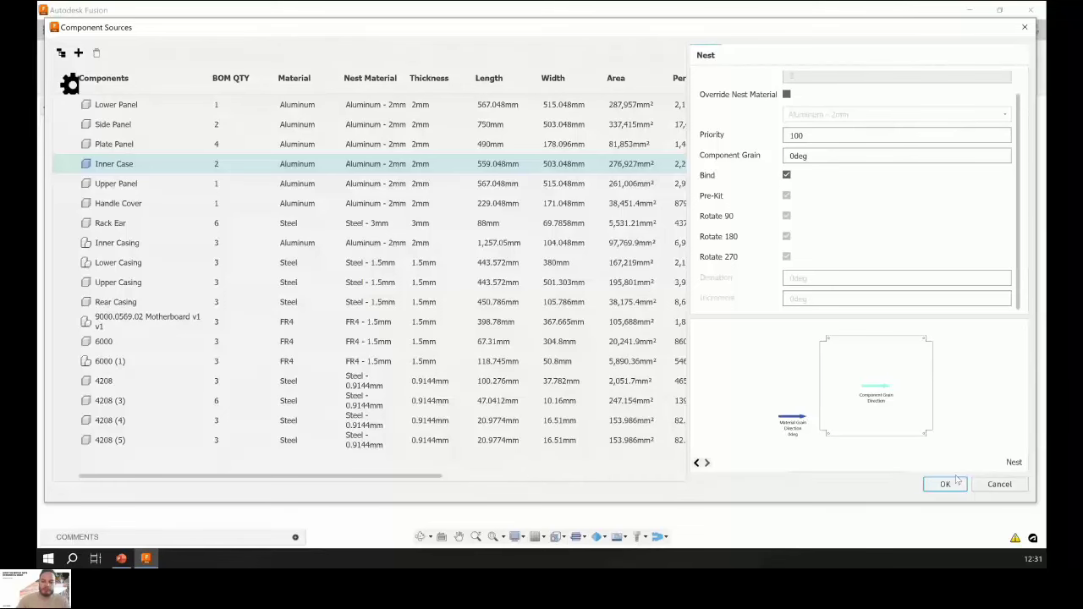
click(957, 480)
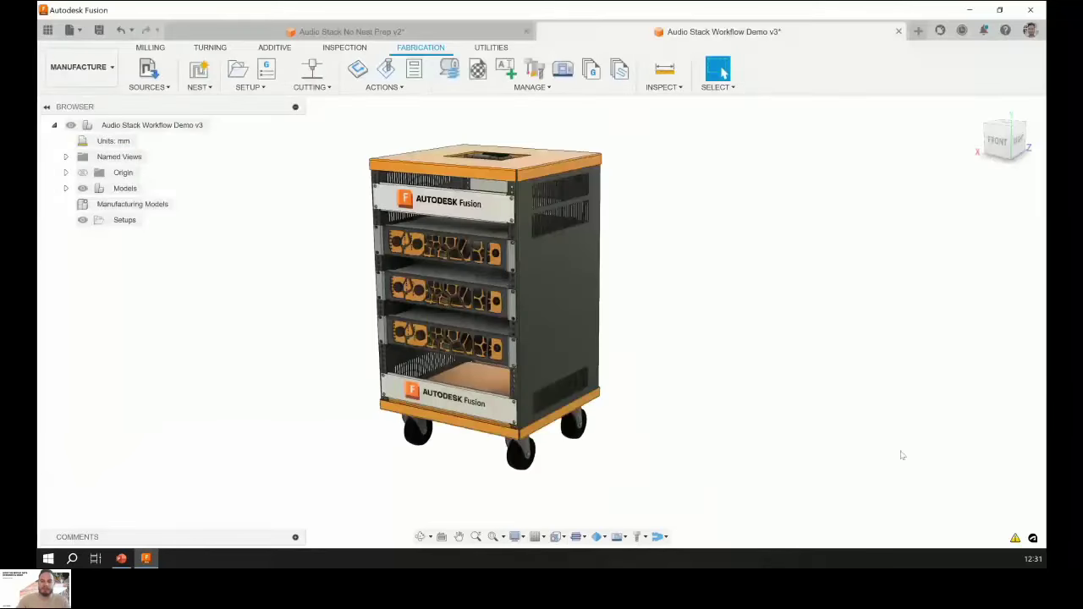
Open the Process Material Library and examine the general, packaging and nesting properties of Aluminum - 2mm, including its item separation.
middle_drag(700, 278, 709, 289)
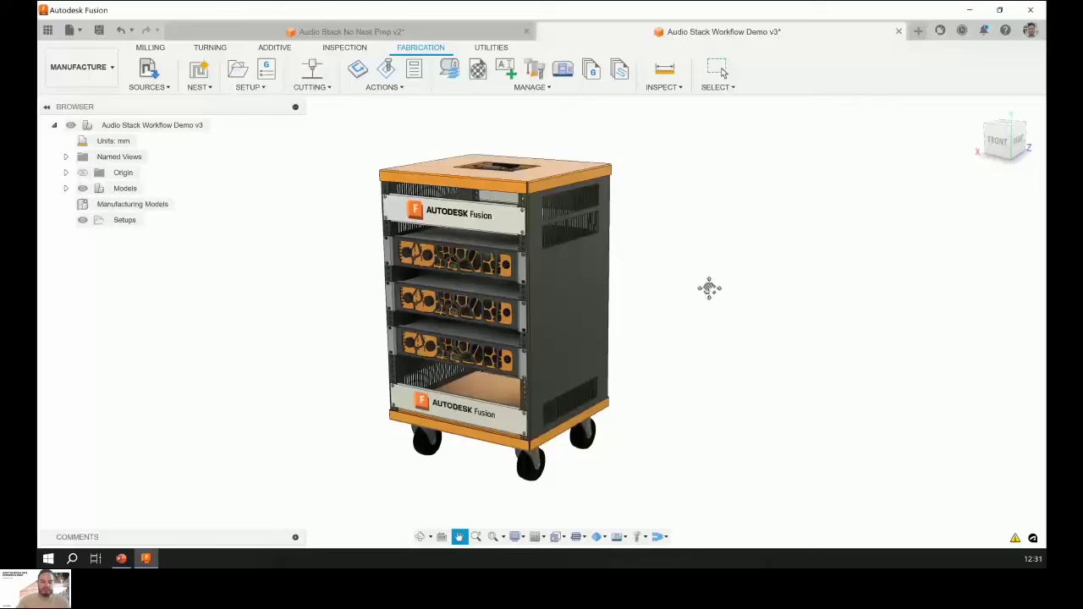
click(449, 71)
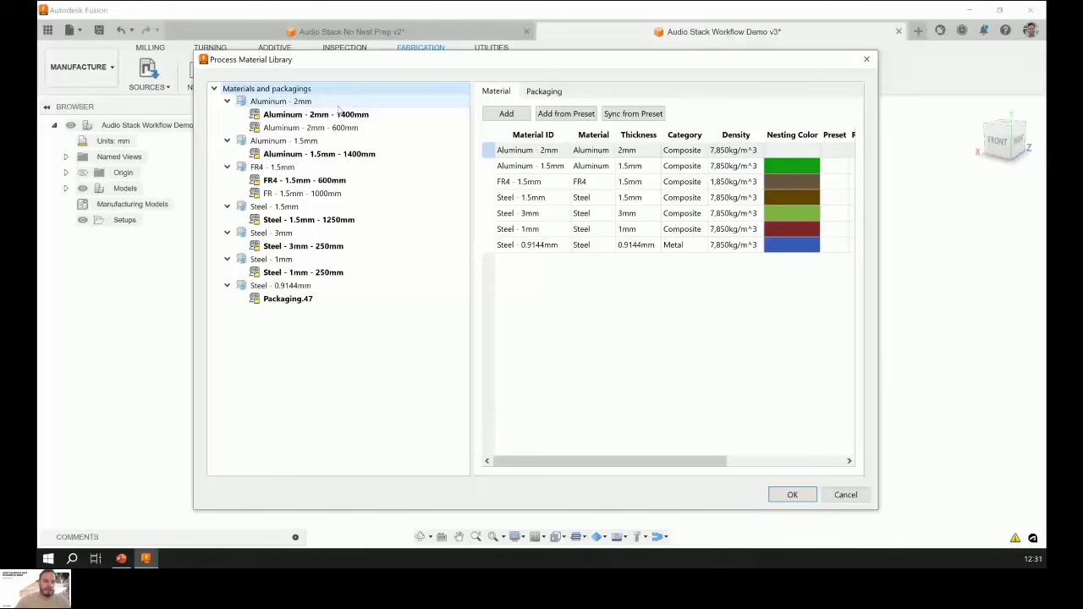
click(279, 101)
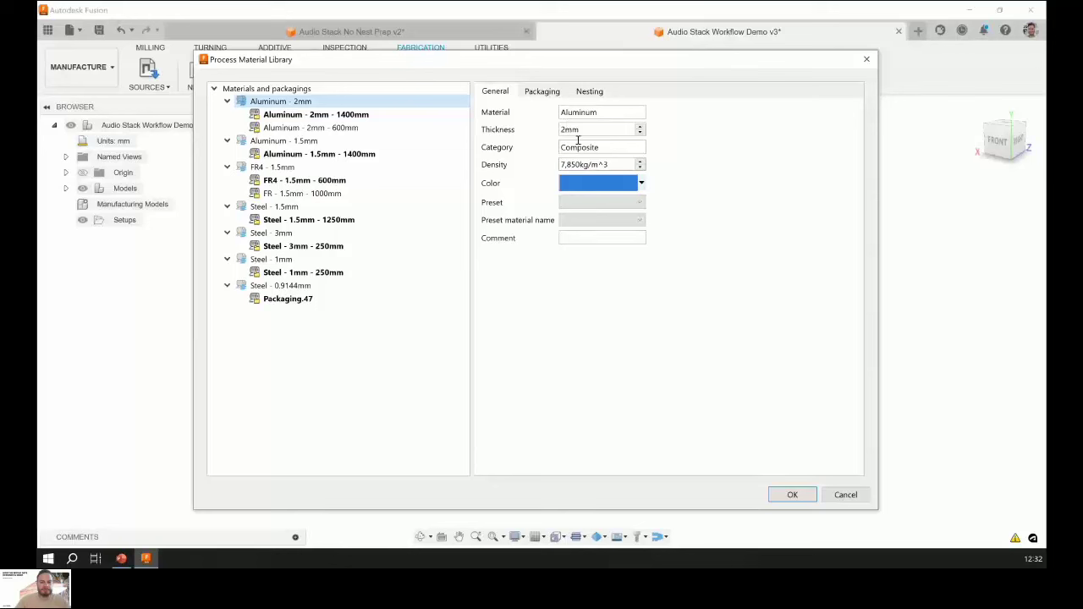
click(555, 94)
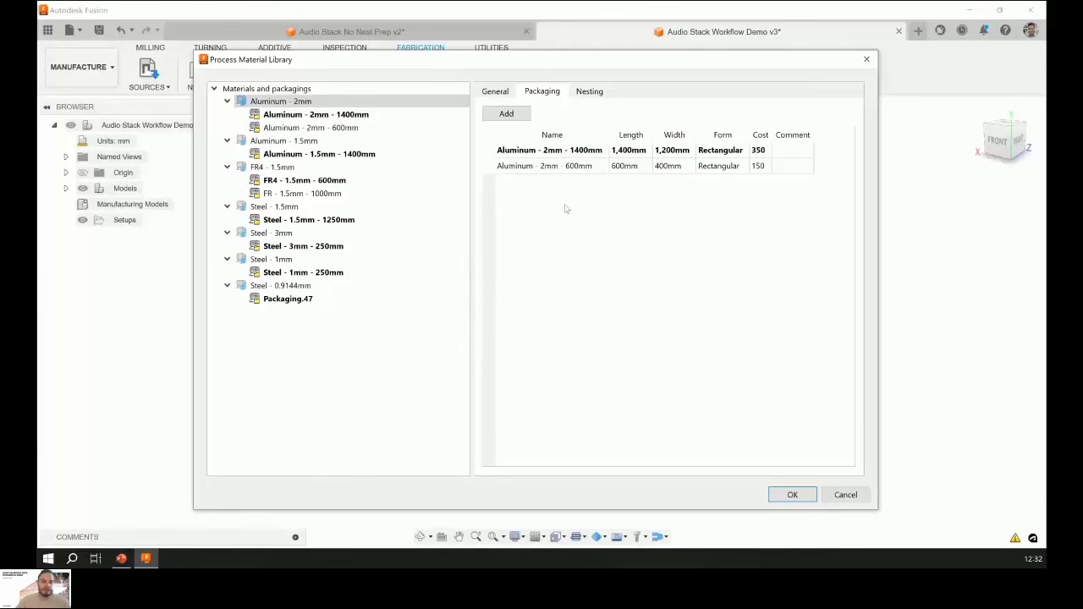
click(593, 93)
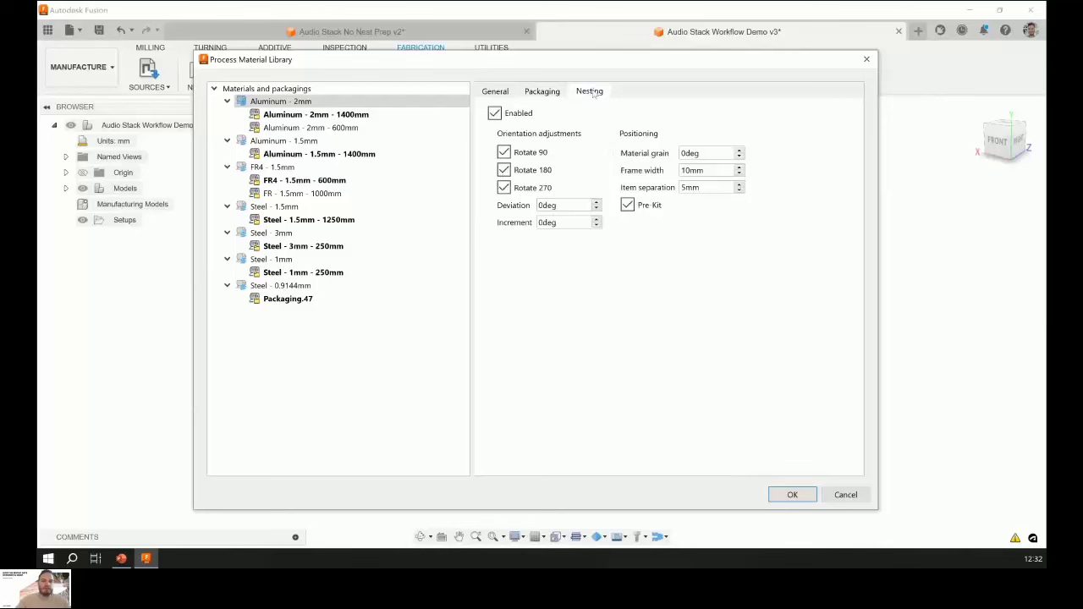
click(709, 188)
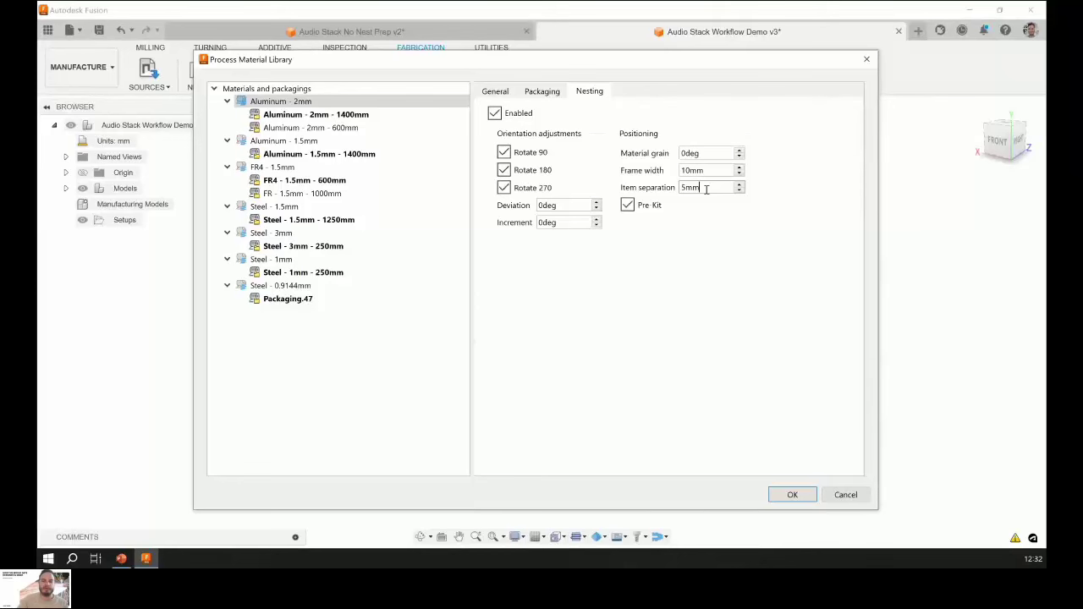
drag(702, 188, 670, 187)
click(639, 188)
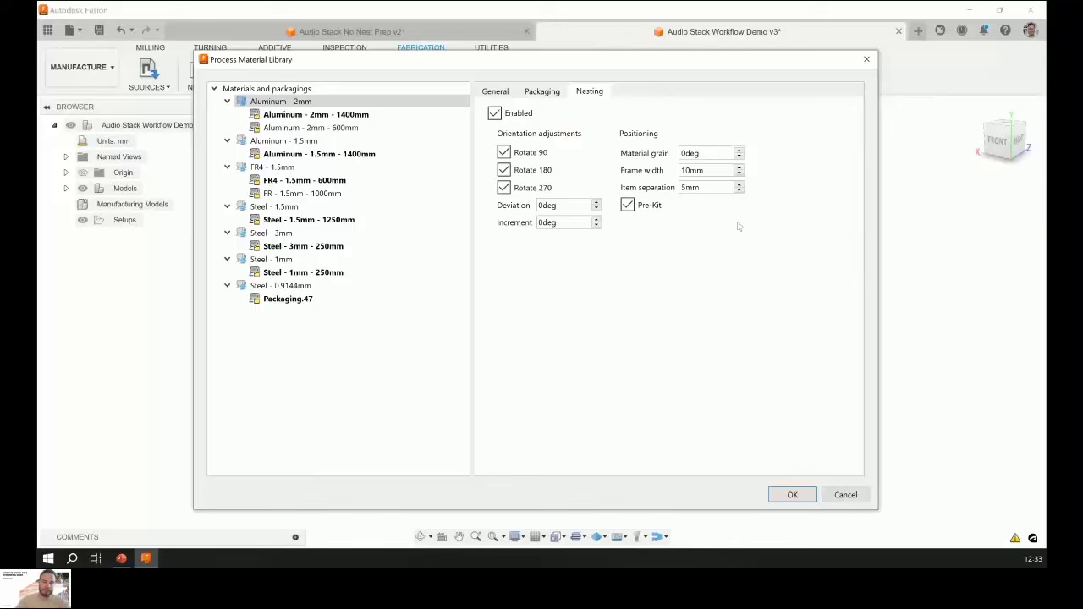
Examine the size and cost of the Aluminum - 2mm - 1400mm packaging and the full materials list, and close the library.
click(357, 116)
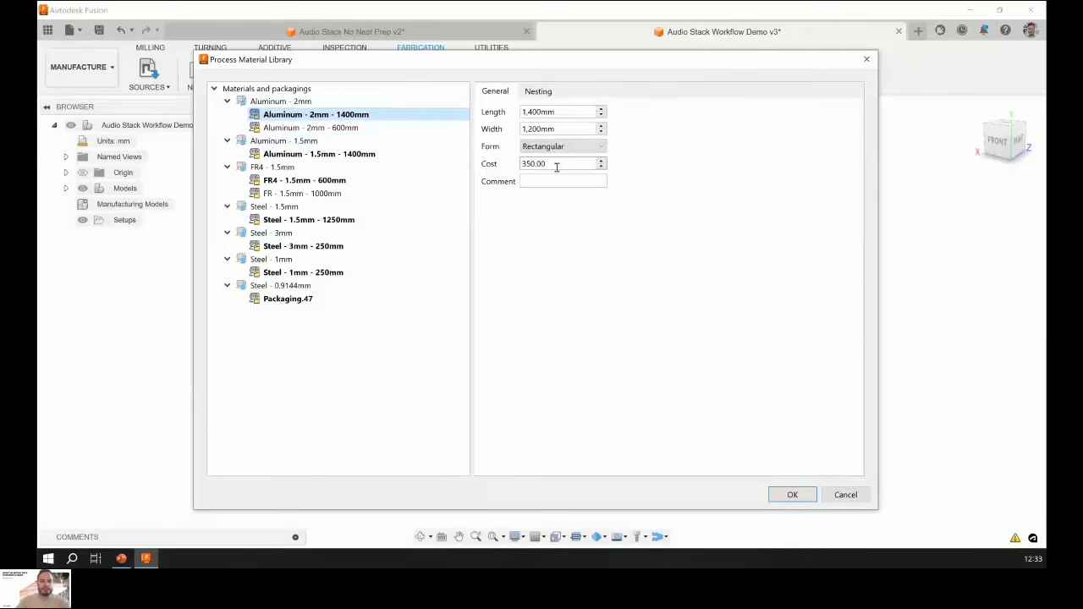
drag(557, 165, 502, 167)
click(502, 167)
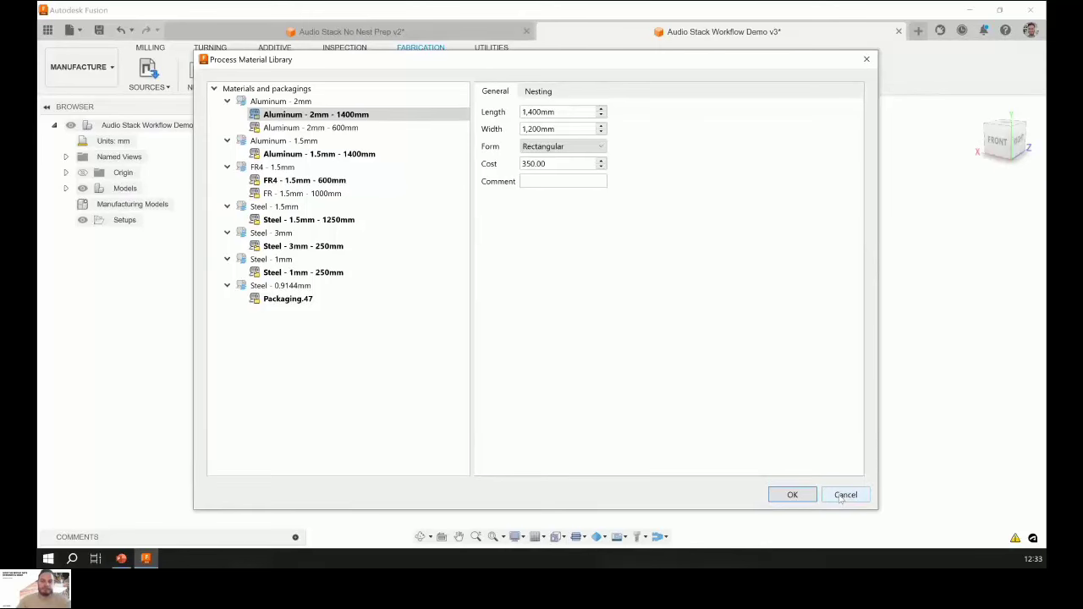
click(267, 88)
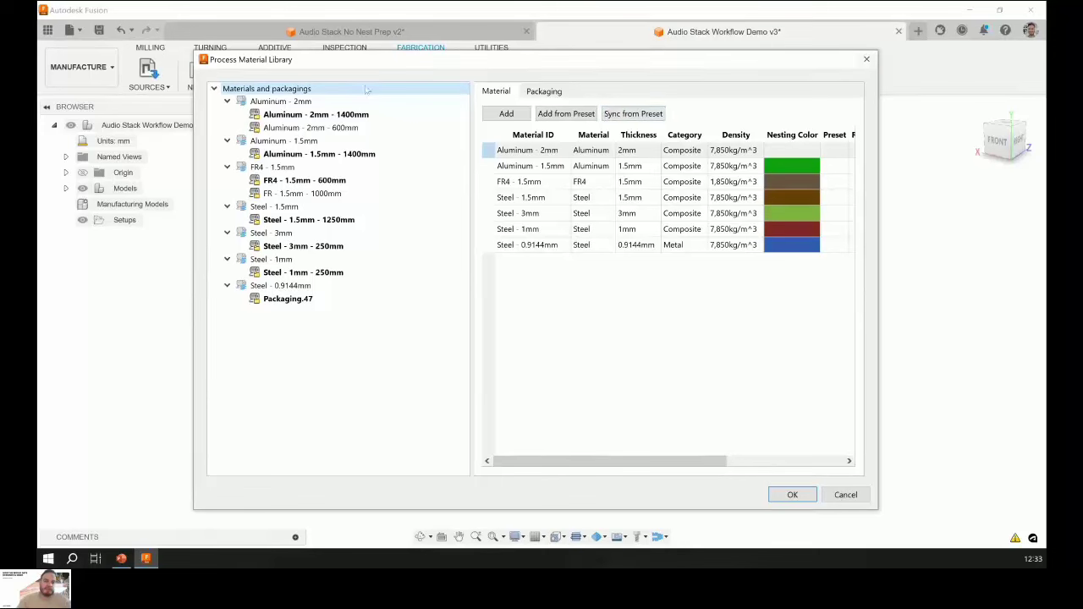
click(867, 60)
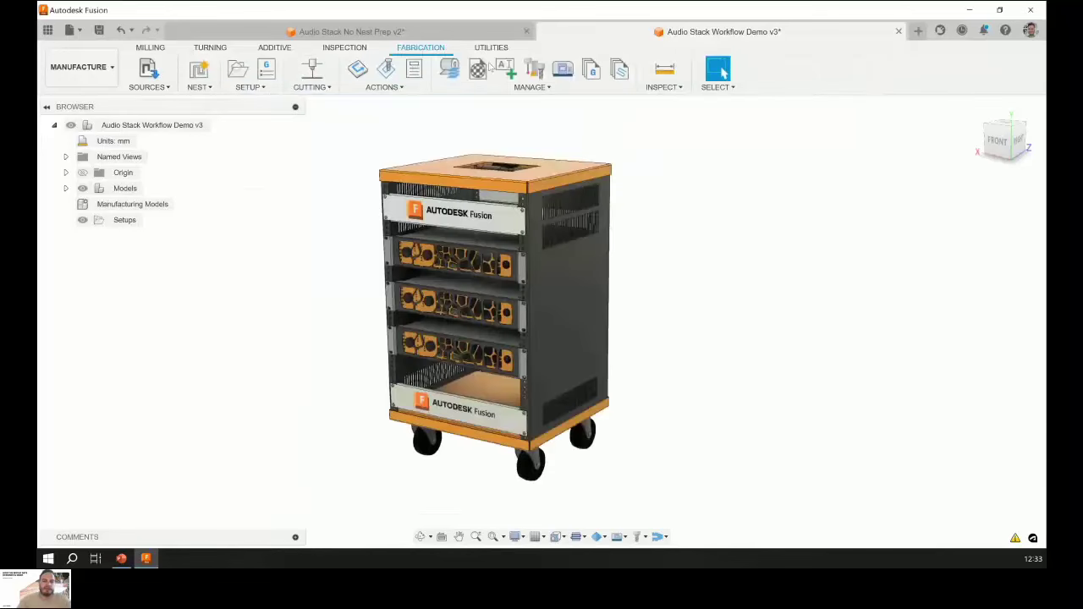
Look at the material and packaging presets and the option to create one from the current document, cancelling both dialogs.
click(493, 87)
click(495, 116)
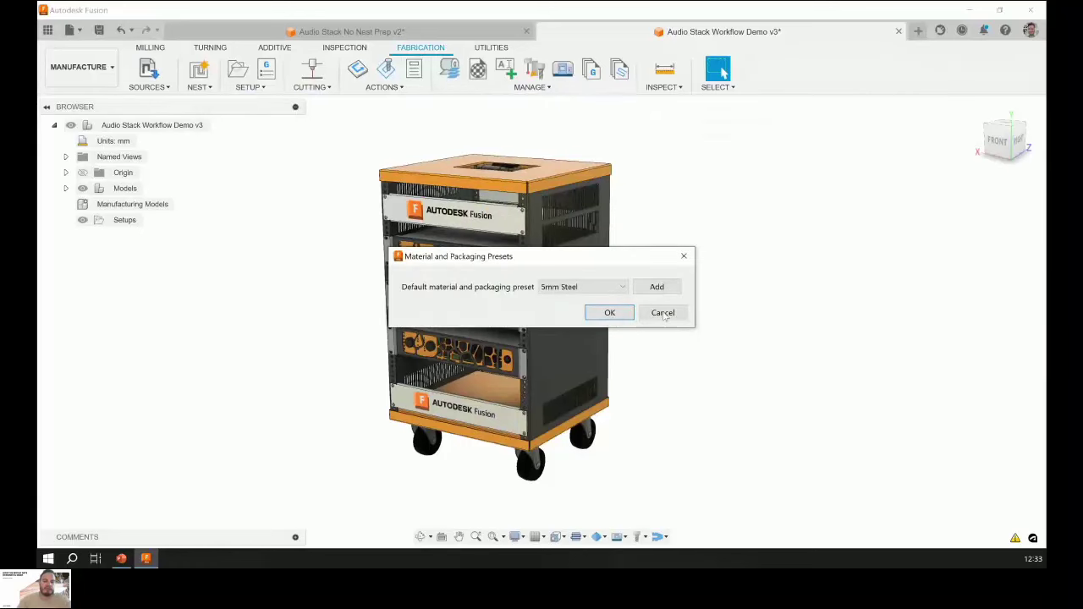
click(667, 288)
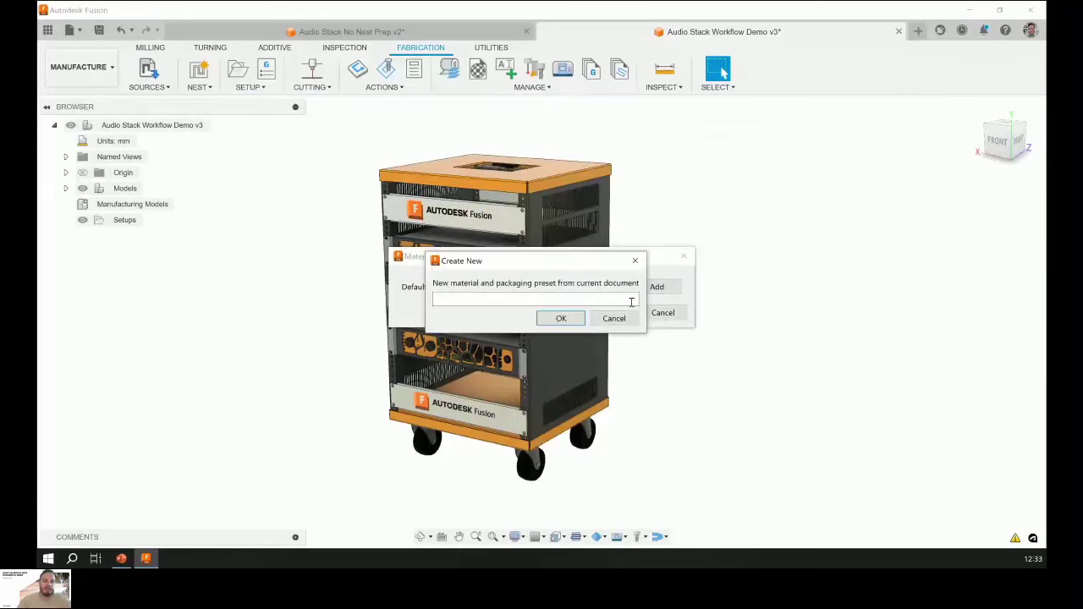
click(626, 318)
click(665, 313)
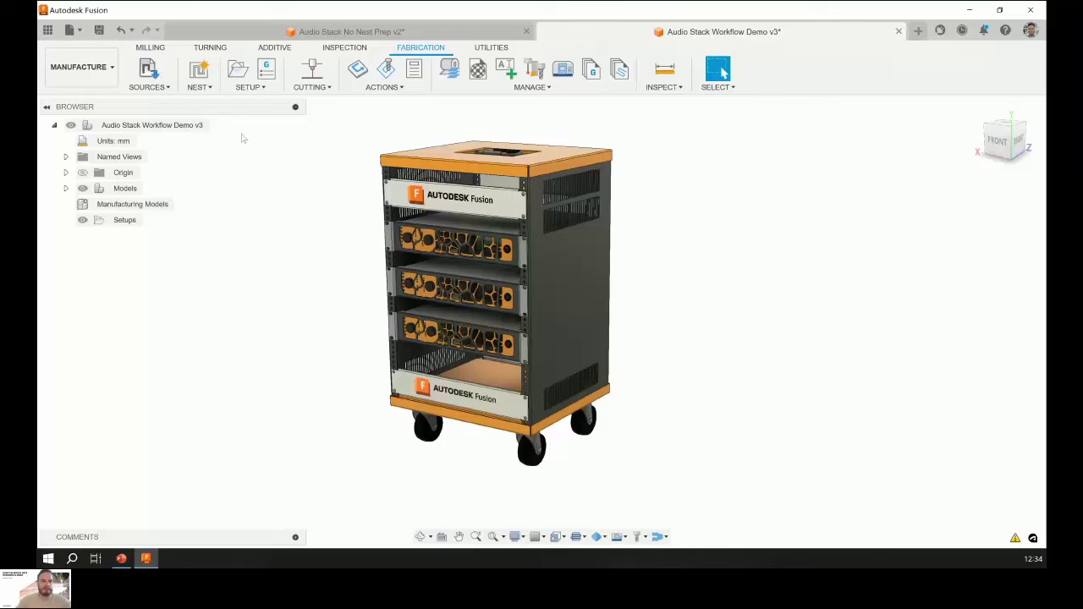
Start a new nest study and enlarge its settings dialog.
click(206, 77)
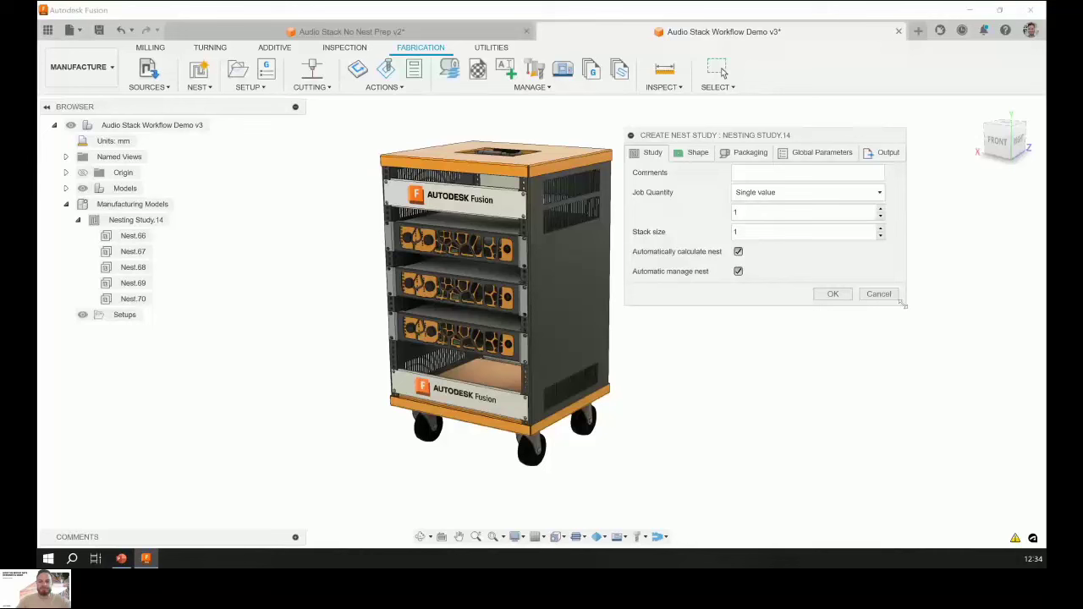
drag(903, 305, 1019, 468)
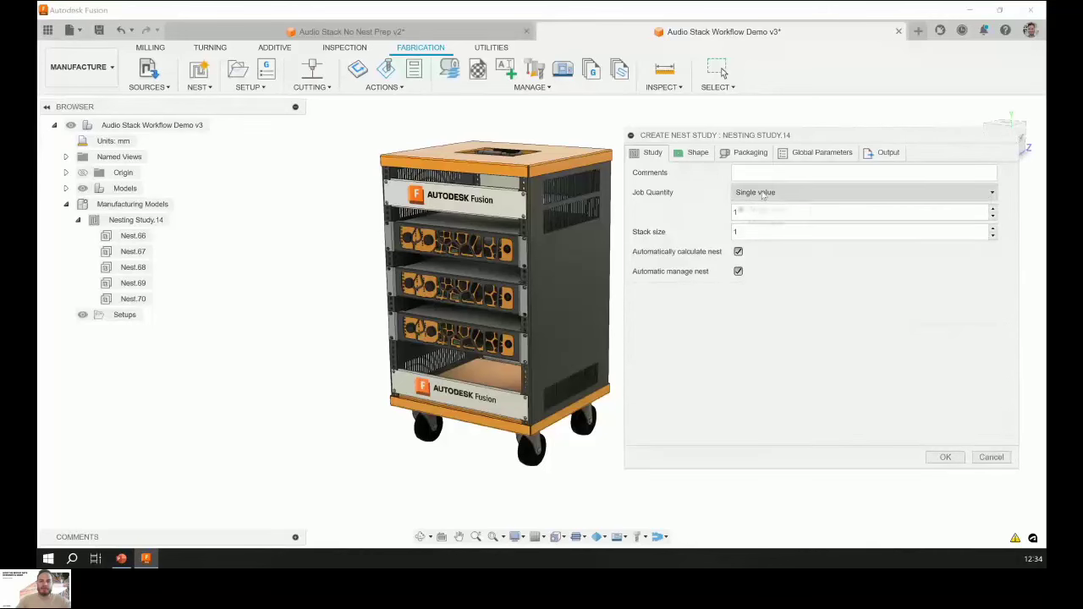
Try the Multi-value job quantity for the nest study and return it to Single value.
click(764, 193)
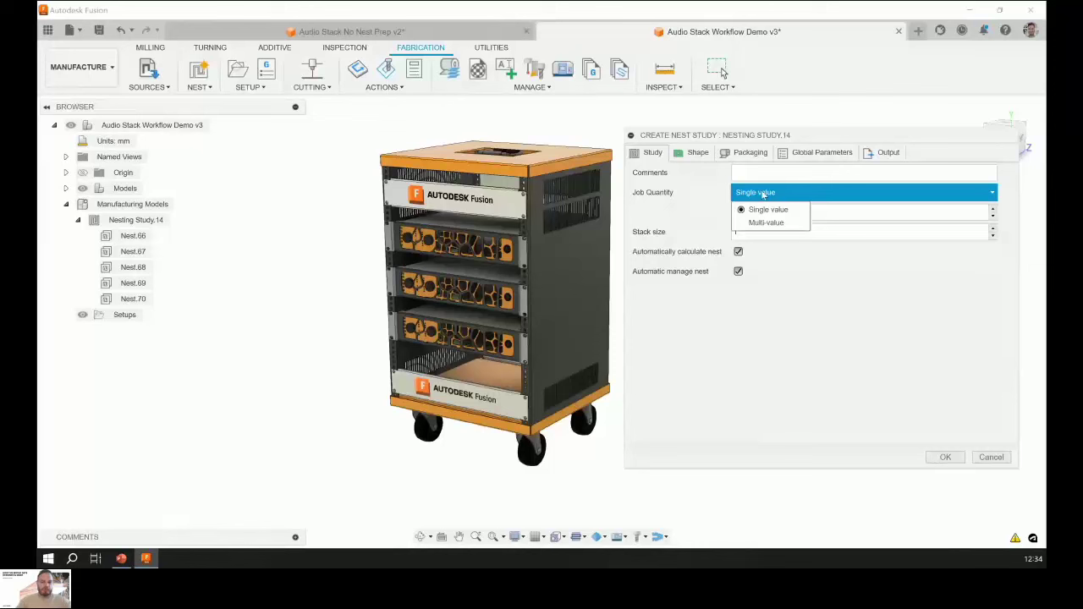
click(766, 223)
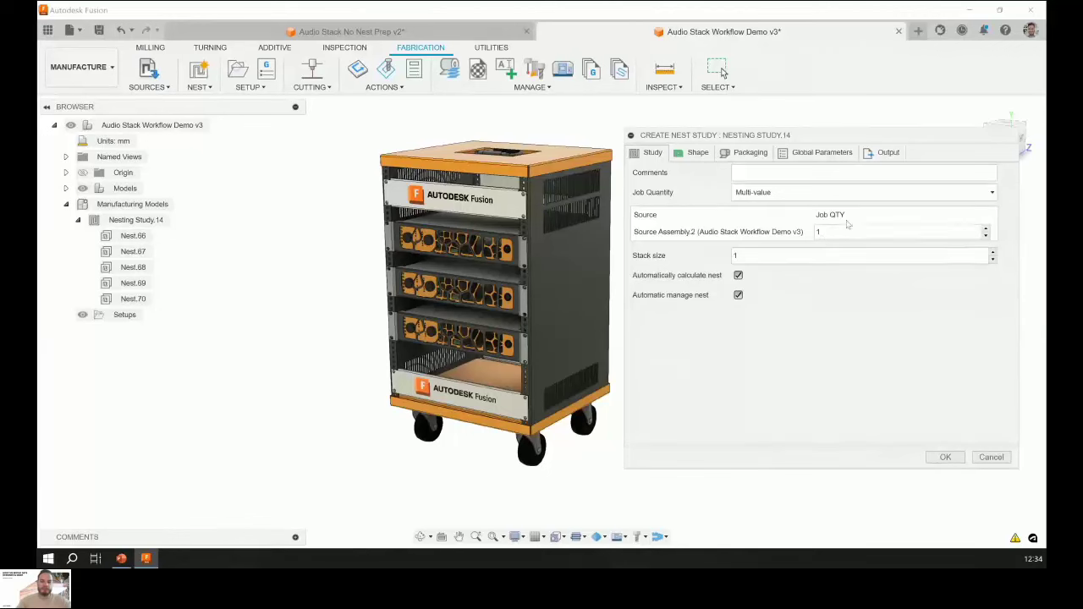
click(751, 192)
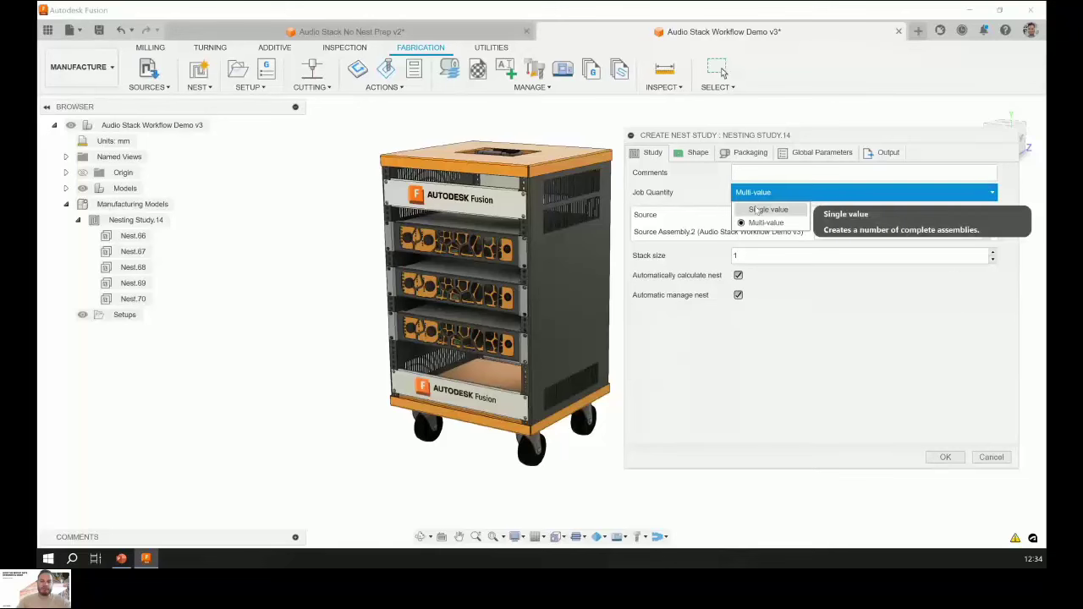
click(759, 209)
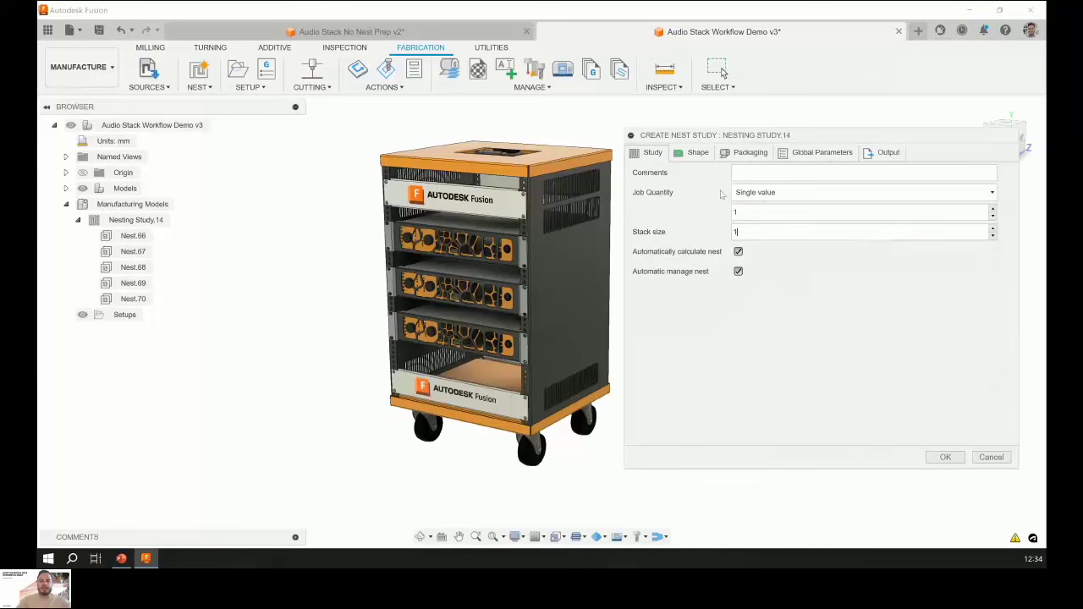
Review the list of source shapes selected for the nest study and preview the Plate Panel outline.
click(699, 154)
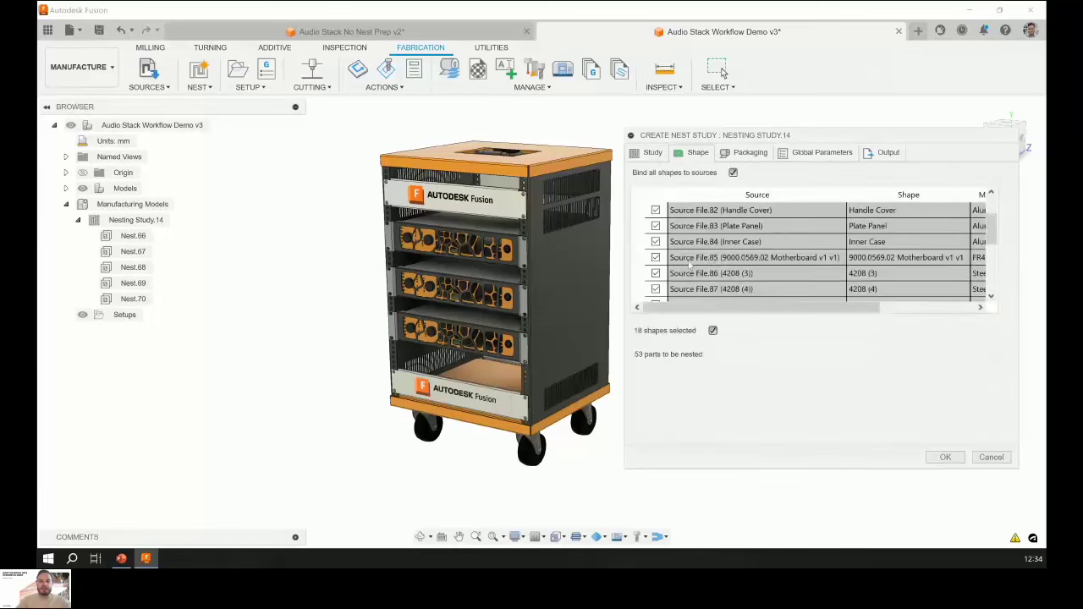
mouse_move(700, 243)
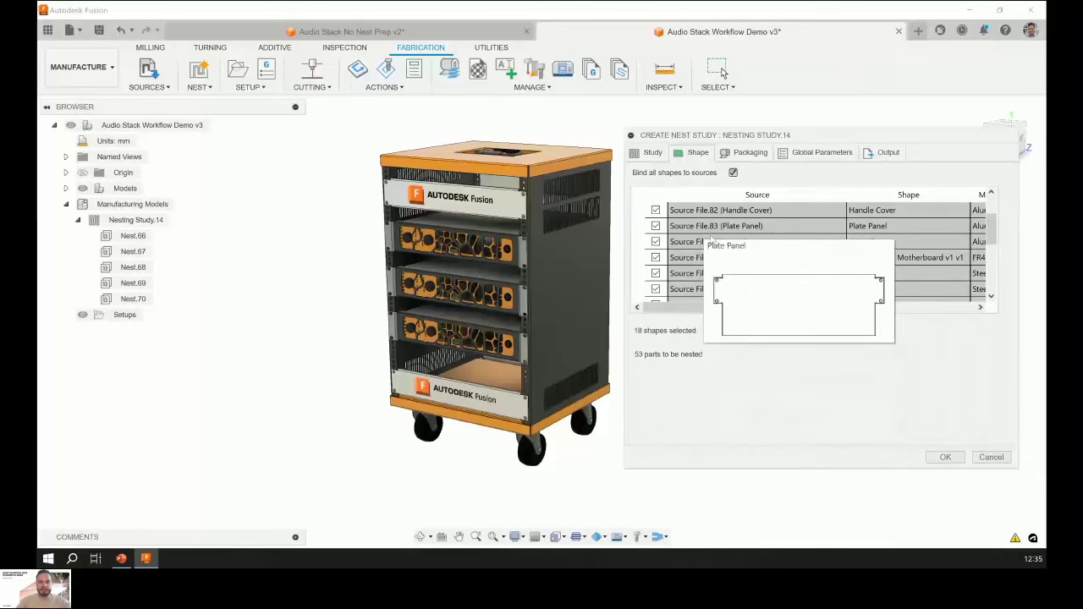
scroll(710, 241, down, 2)
scroll(780, 256, down, 1)
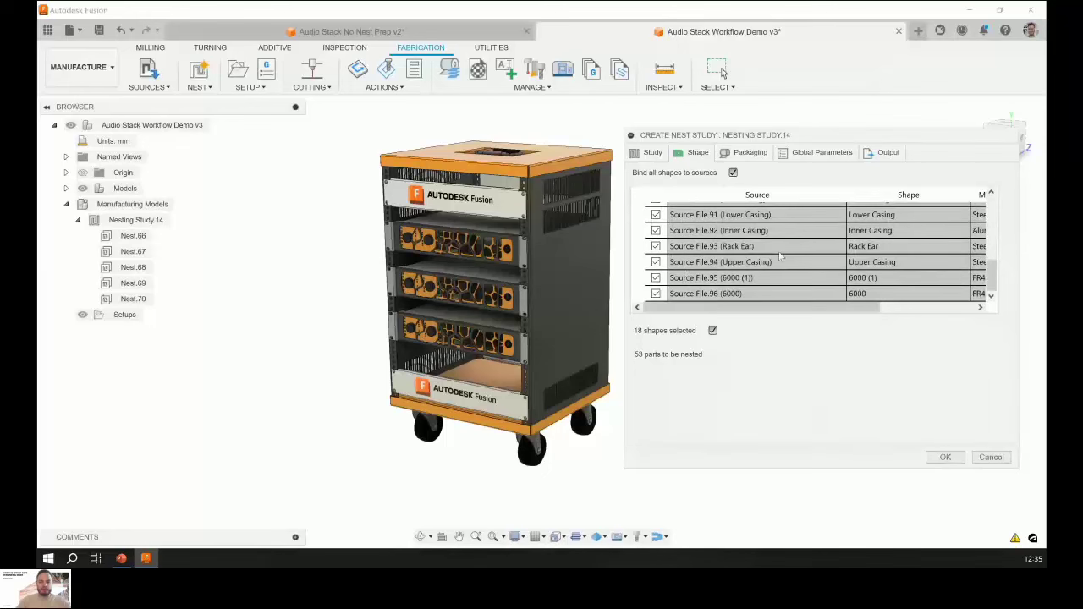
scroll(780, 257, up, 4)
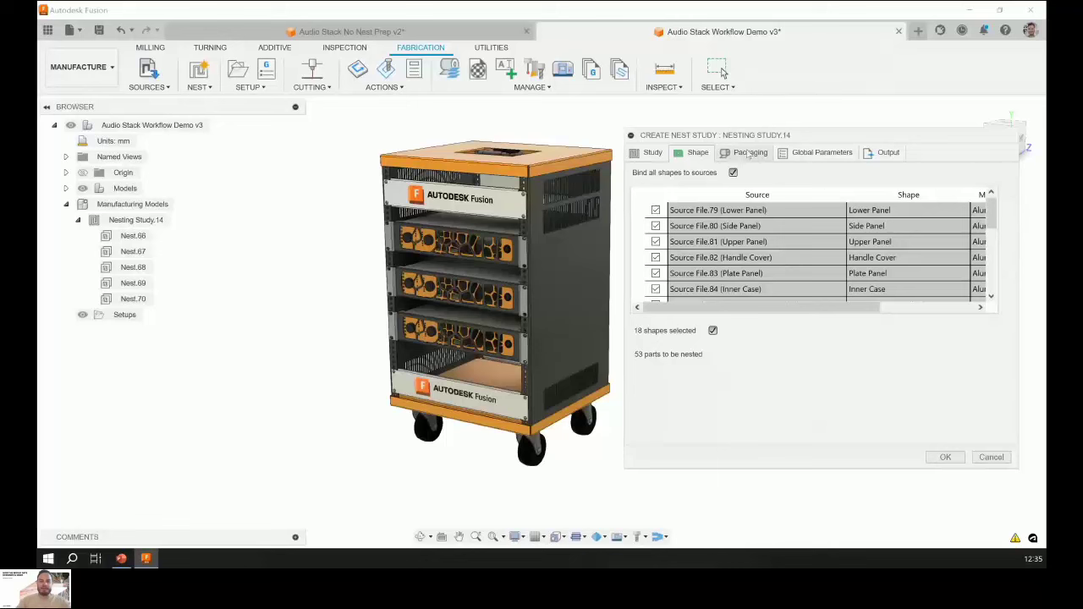
Review the packaging assigned to the study, the available Aluminum - 2mm - 600mm alternative, and the options for the FR4 - 1.5mm entry.
click(748, 153)
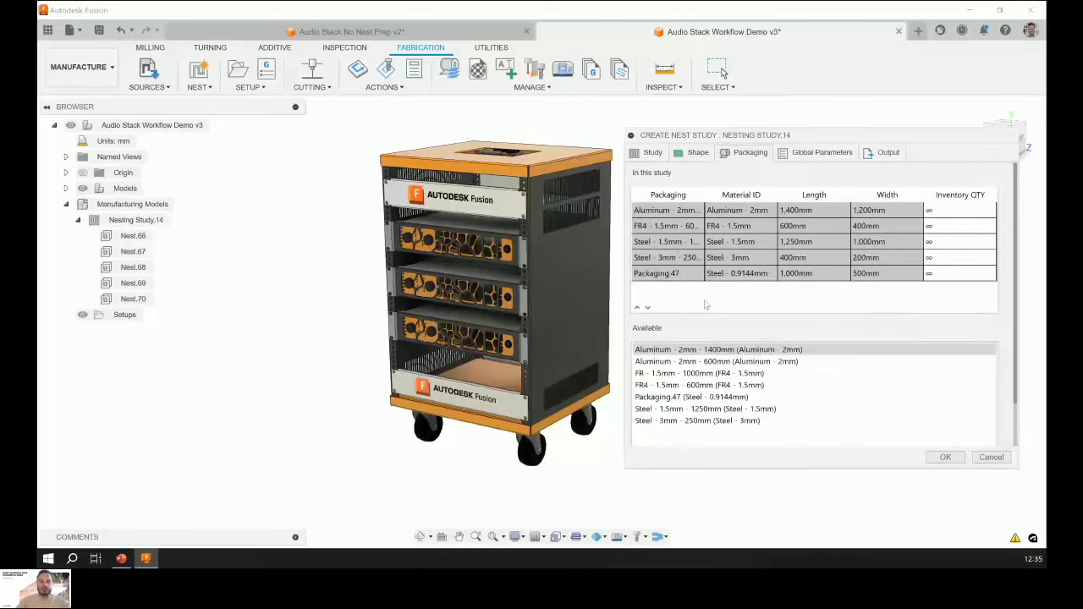
click(674, 365)
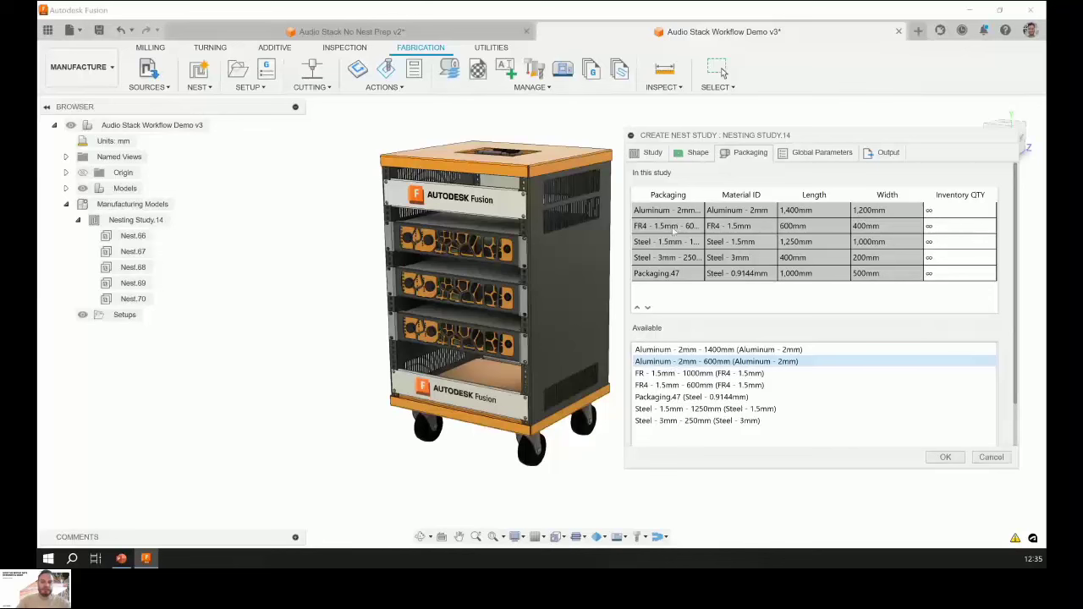
right_click(675, 227)
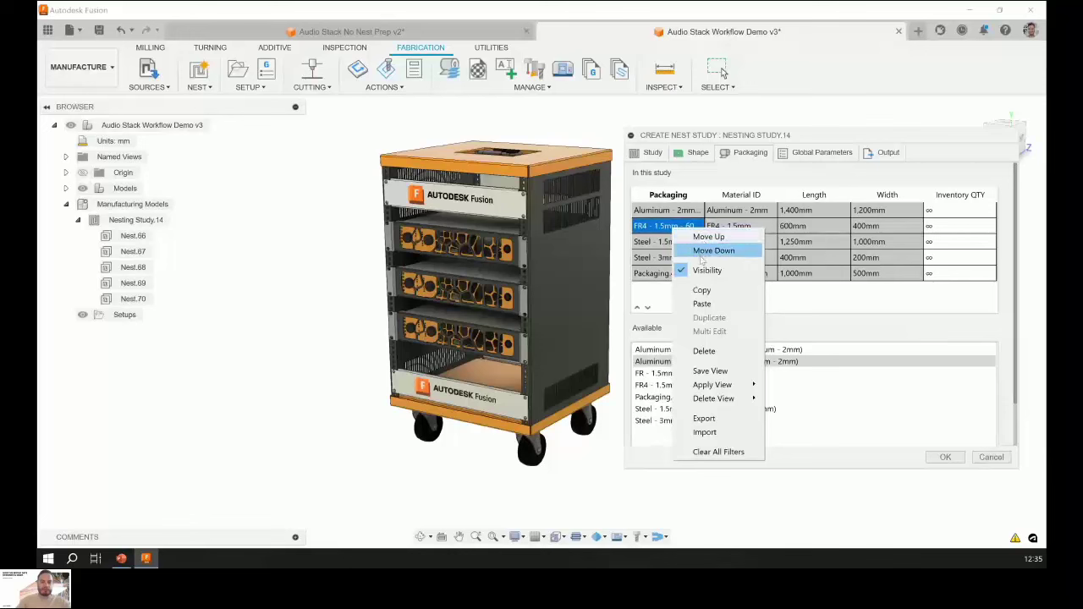
click(660, 296)
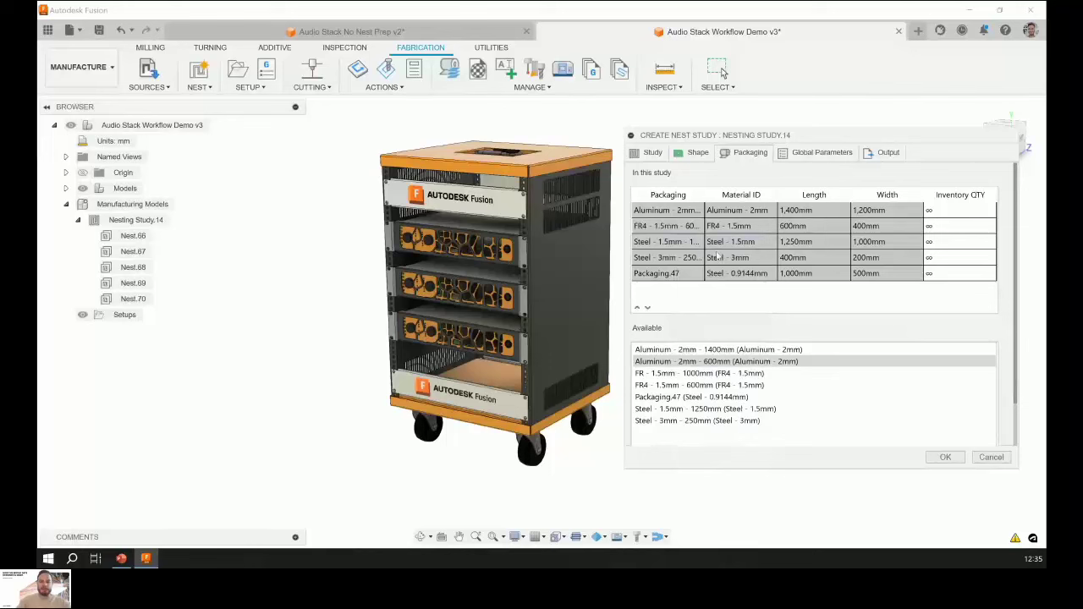
Review the study's global parameters, keeping the Lower left corner position and examining the remnant optimization choices.
click(812, 152)
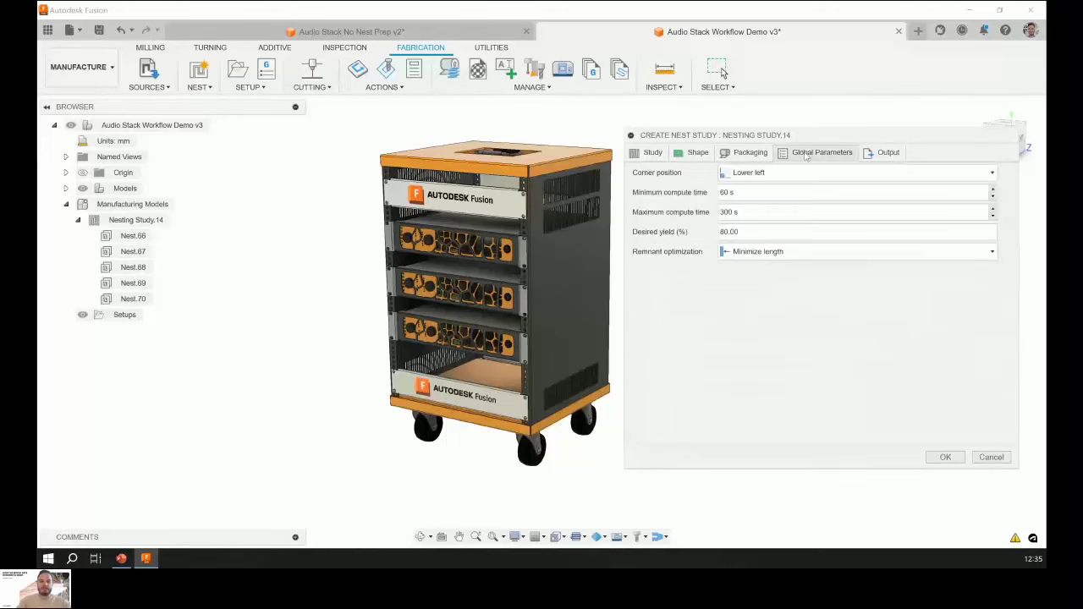
click(774, 173)
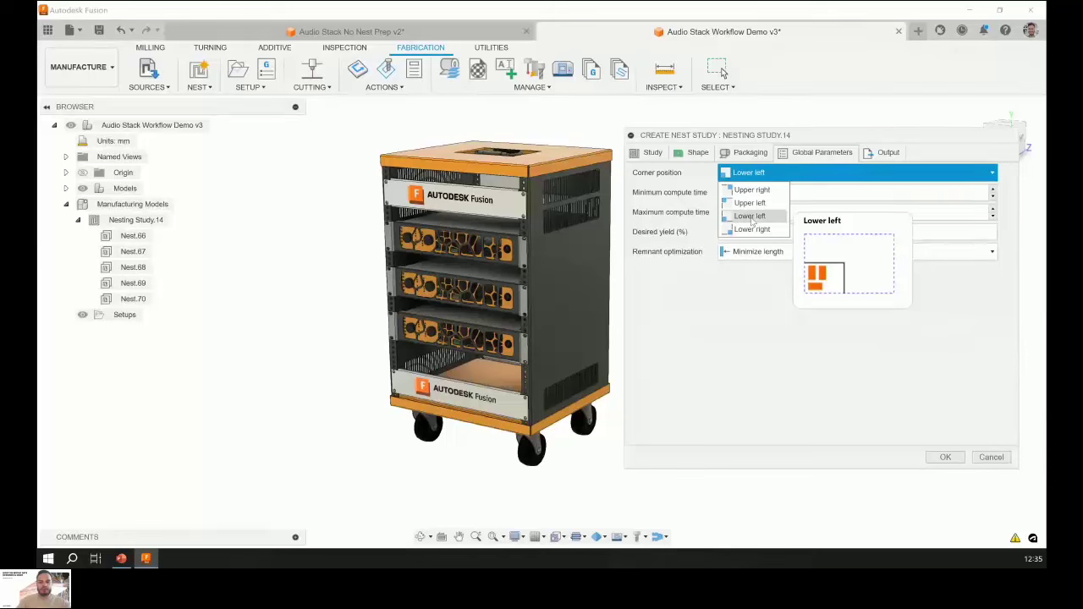
click(750, 217)
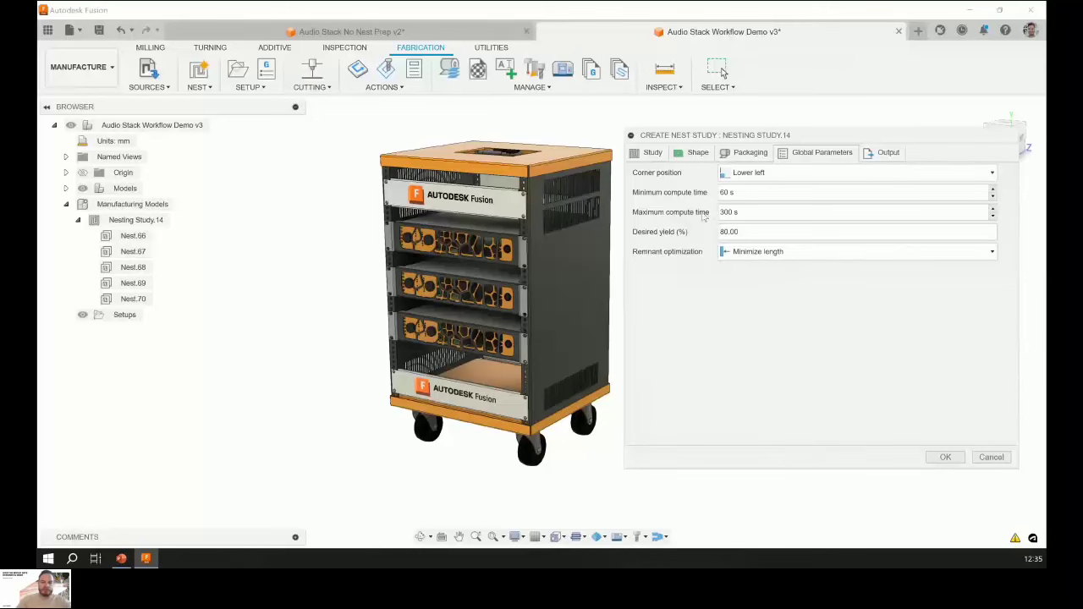
click(738, 253)
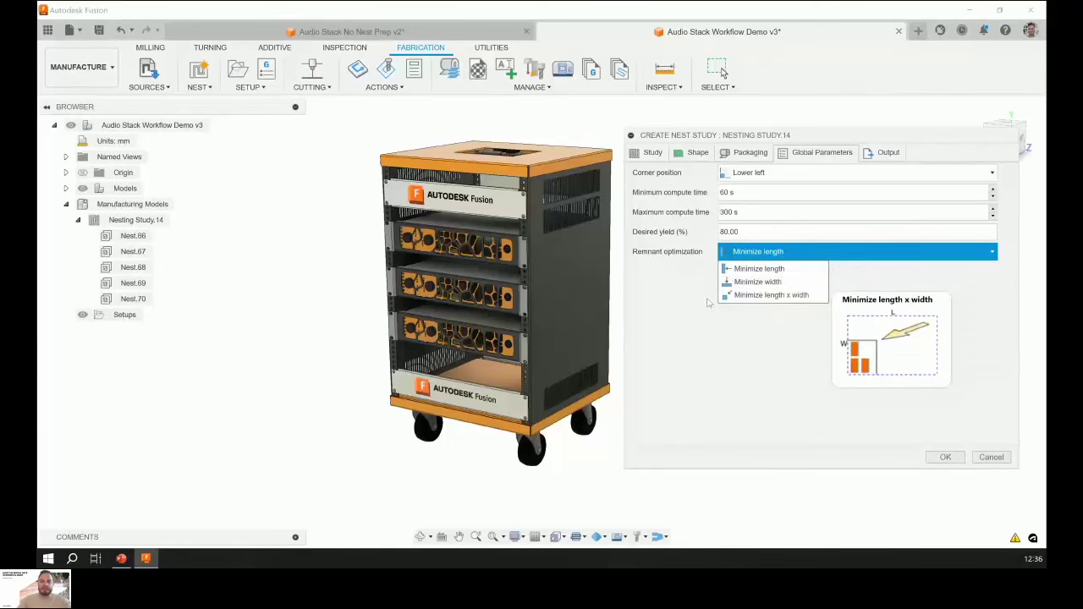
Keep manufacturing model creation enabled, include stock in the output, and generate the nest study.
click(887, 154)
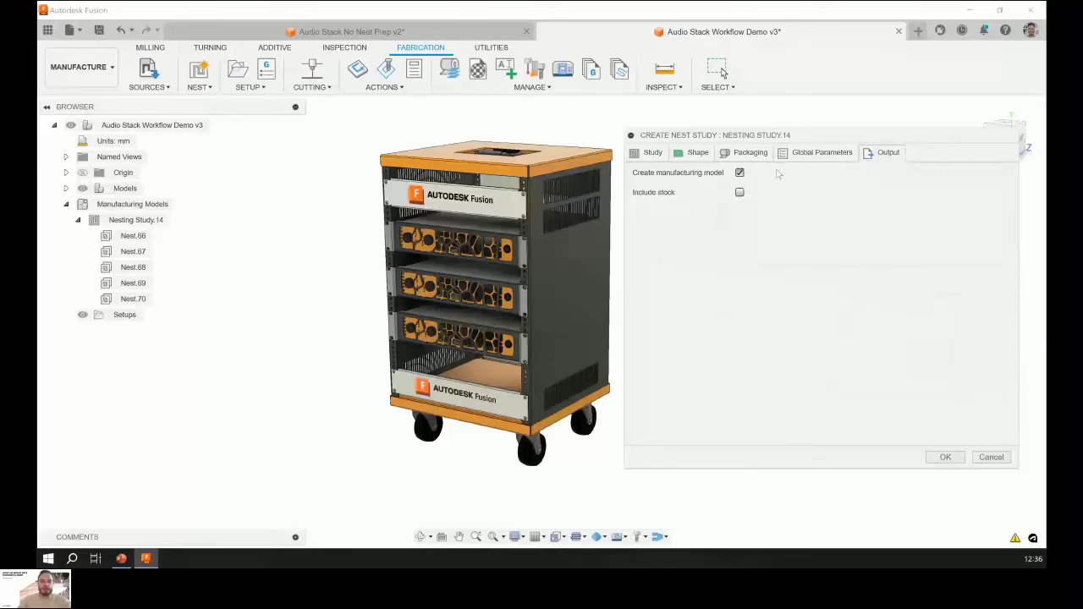
mouse_move(739, 174)
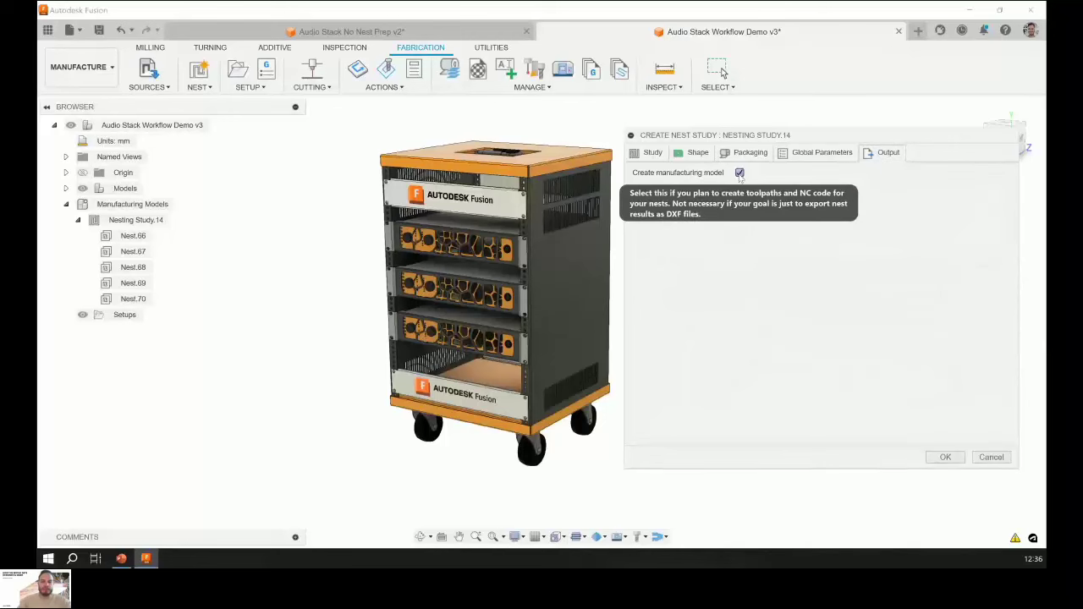
click(741, 194)
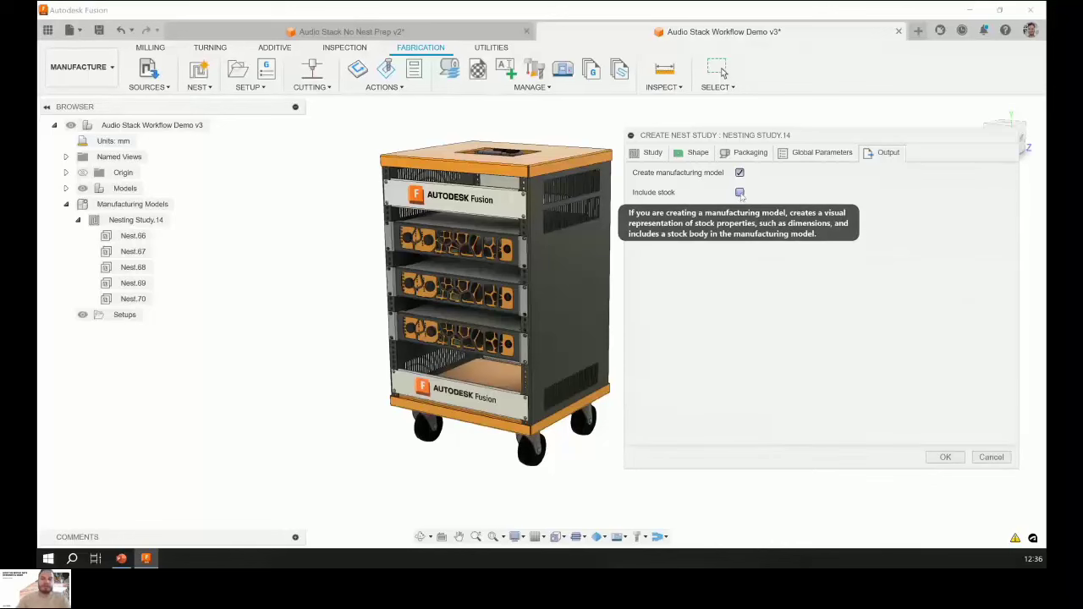
mouse_move(742, 175)
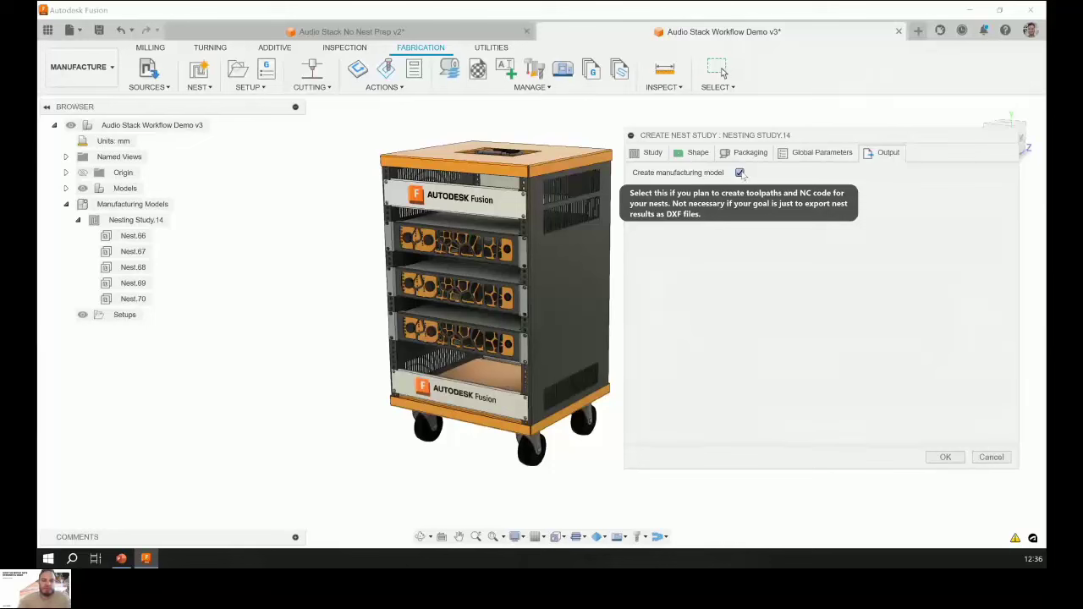
click(741, 173)
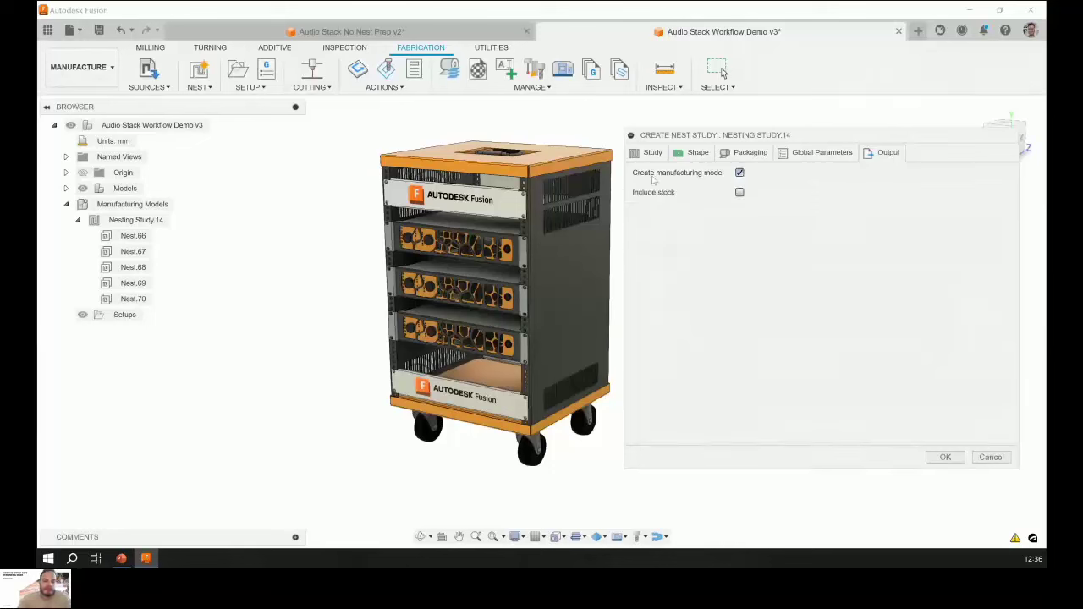
click(739, 192)
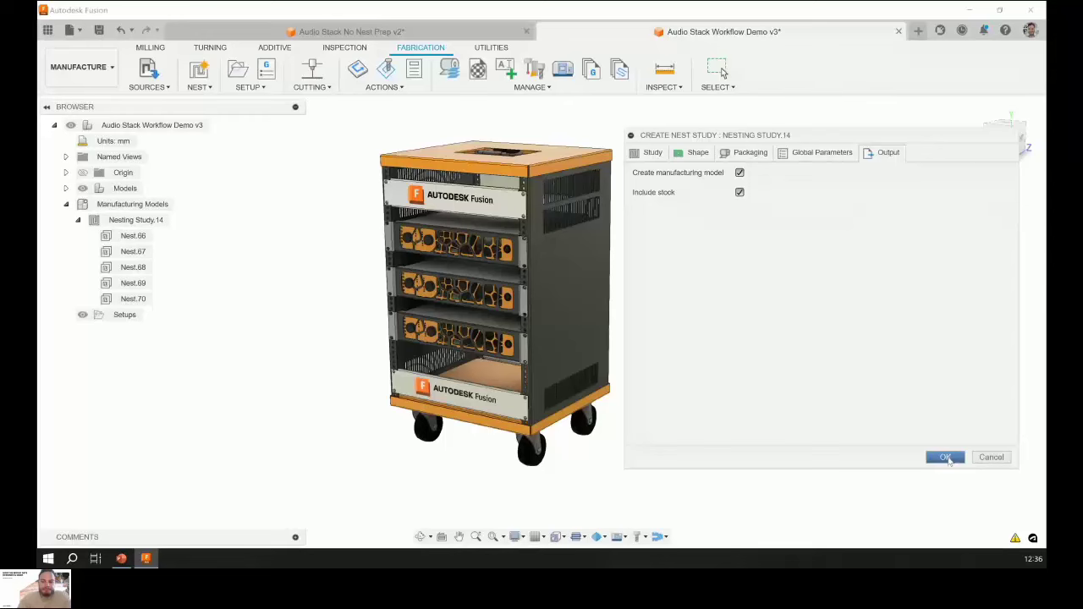
click(945, 457)
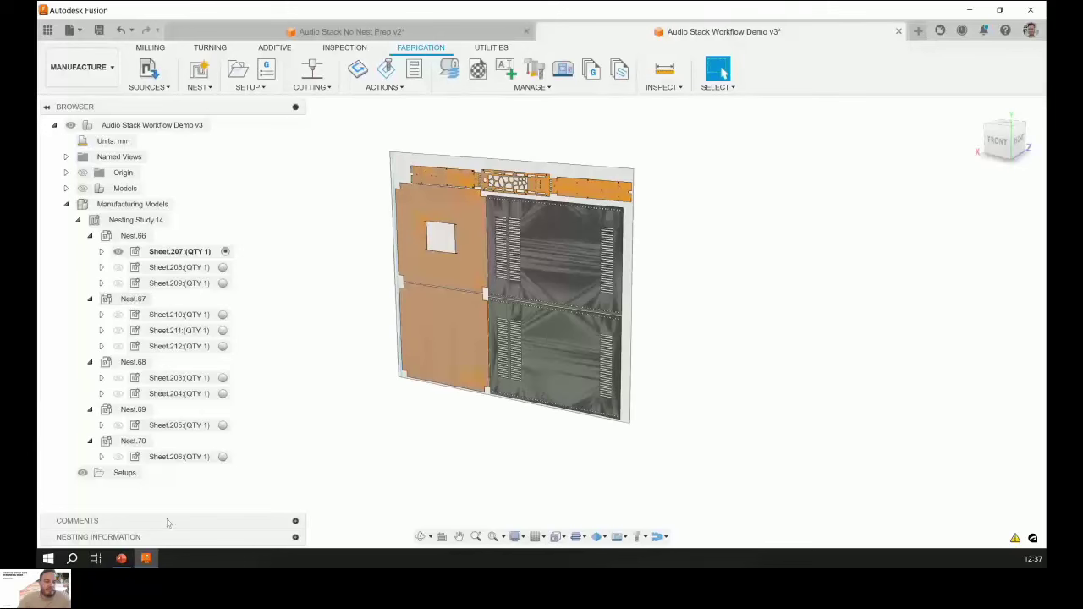
Detach the nesting information beside the model and examine the figures for Nesting Study.14, Nest.66, Sheet.207 and Sheet.208.
drag(168, 523, 768, 237)
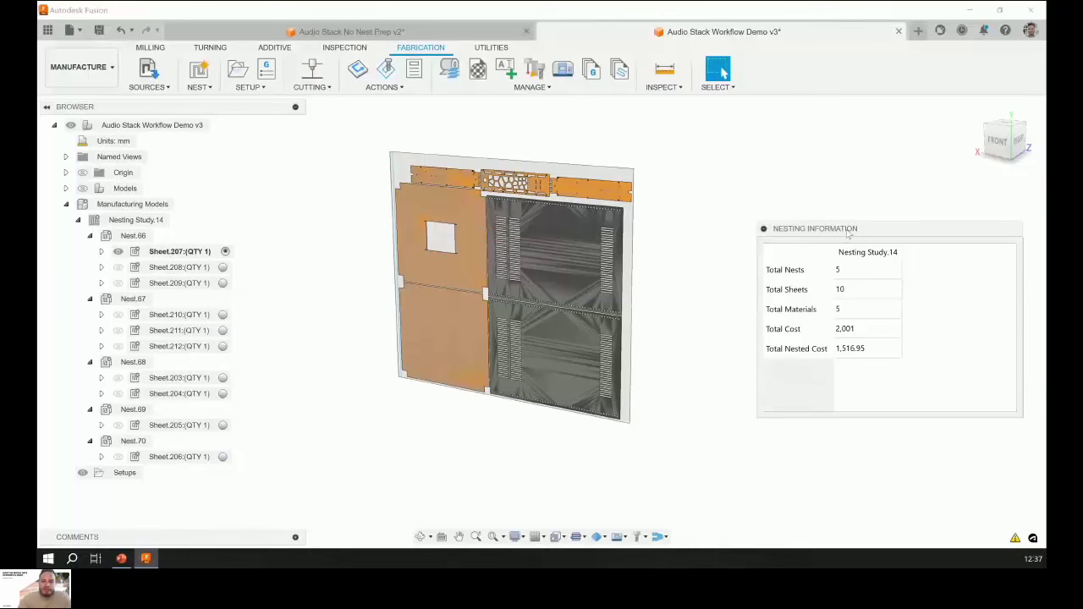
click(144, 220)
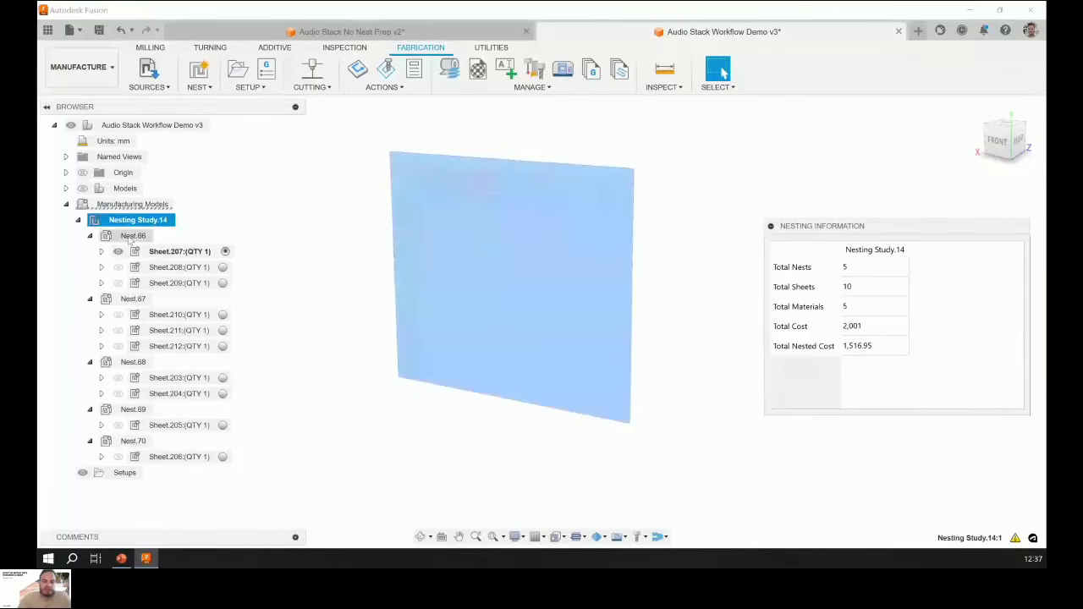
click(132, 236)
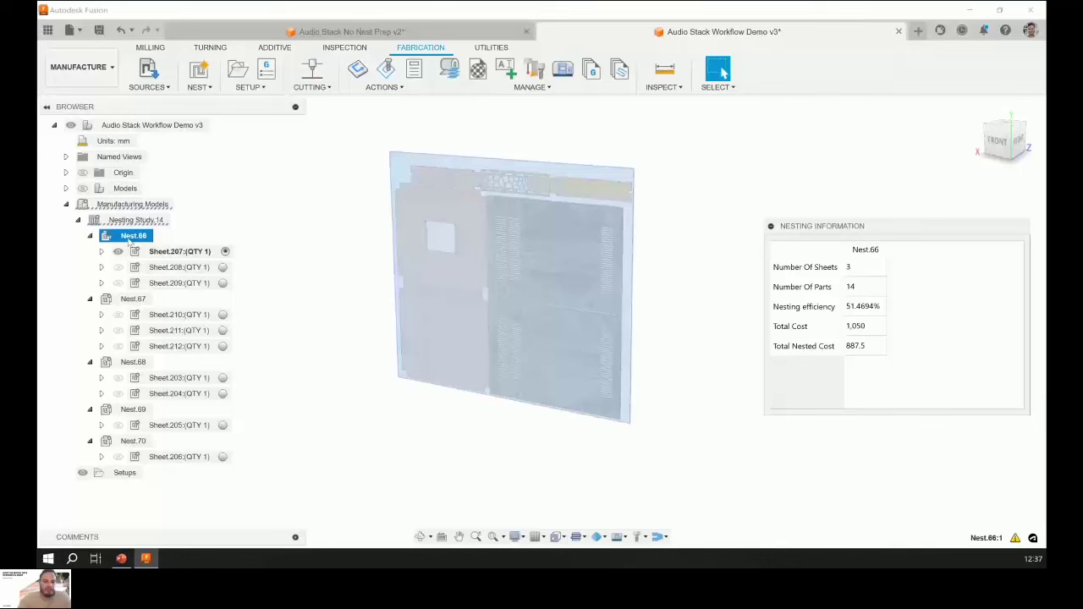
click(157, 252)
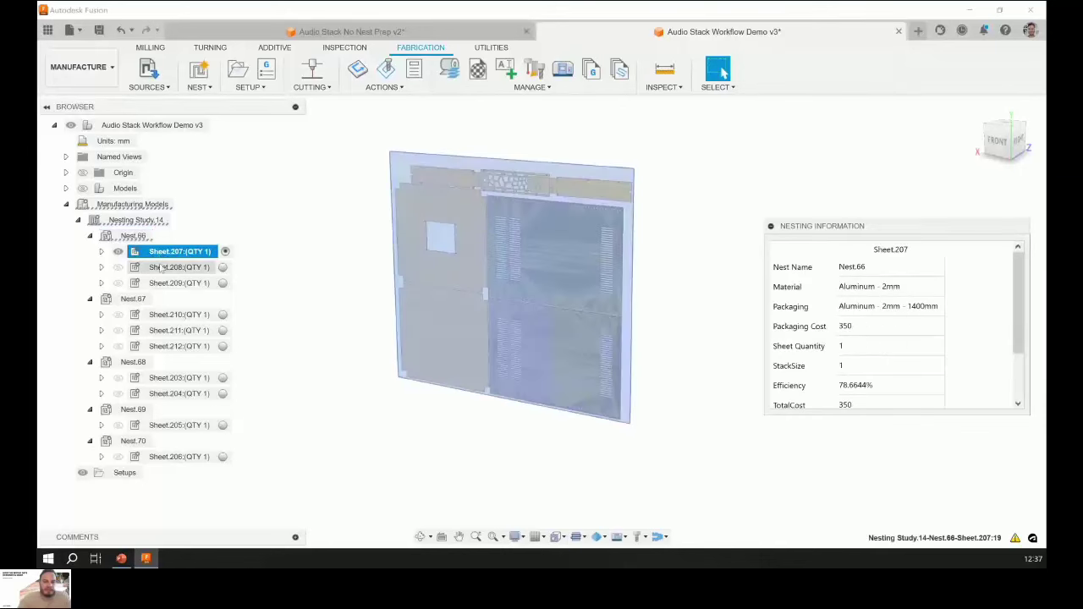
click(161, 267)
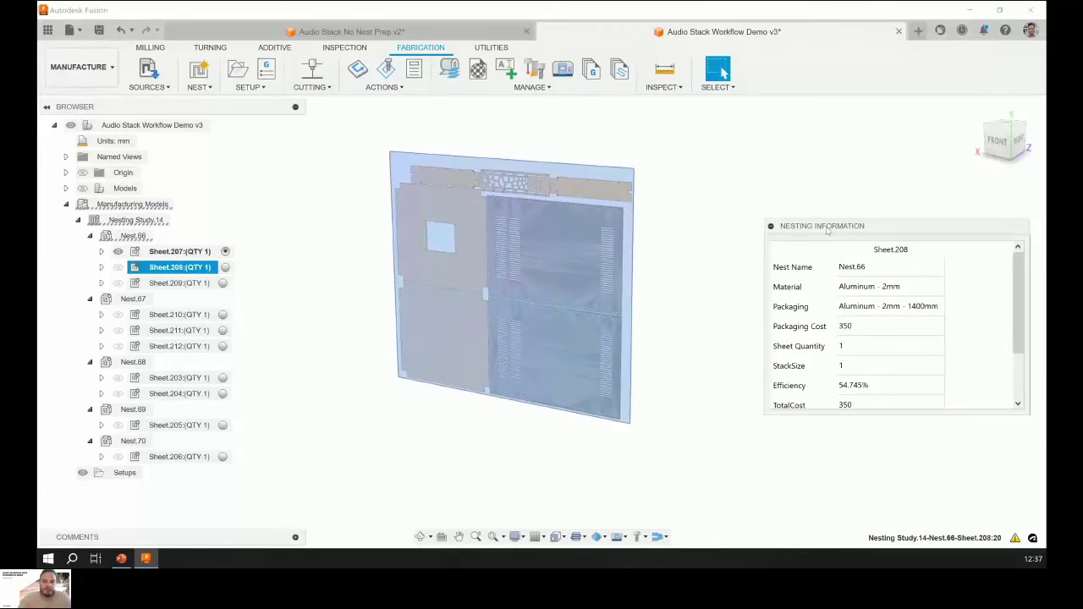
drag(828, 231, 830, 216)
click(287, 249)
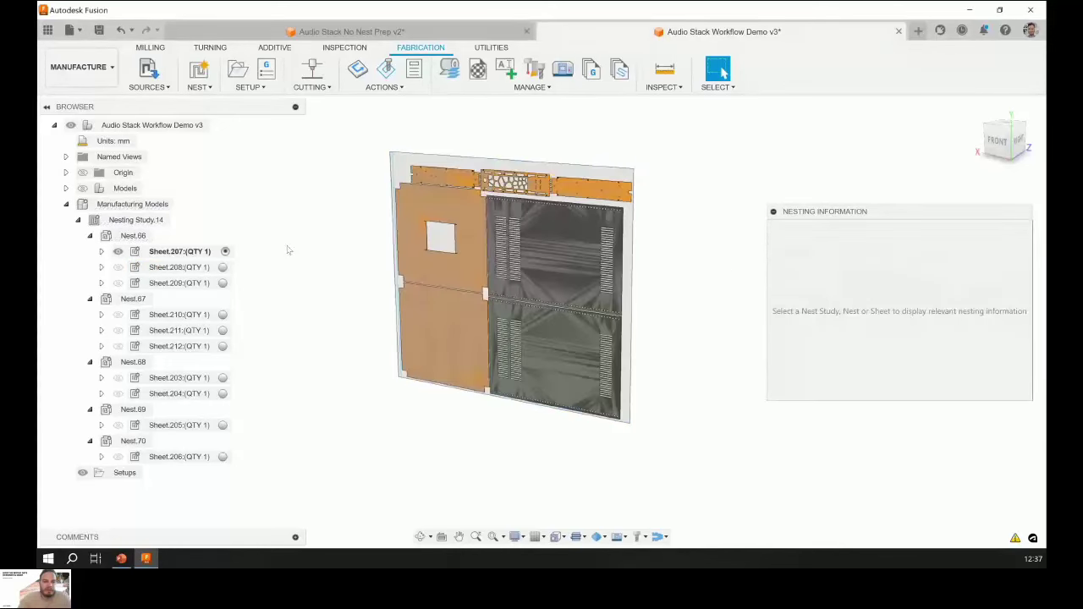
Inspect the parts contained in Sheet.207, view the layouts of the other Nest.66 sheets, and reactivate Sheet.207.
click(102, 251)
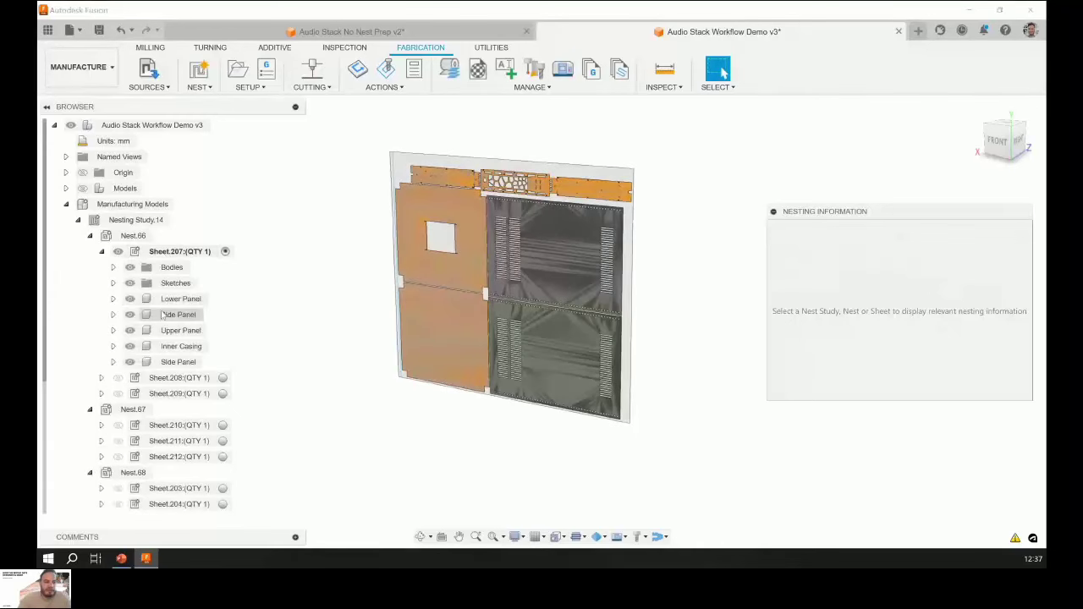
click(102, 251)
click(222, 268)
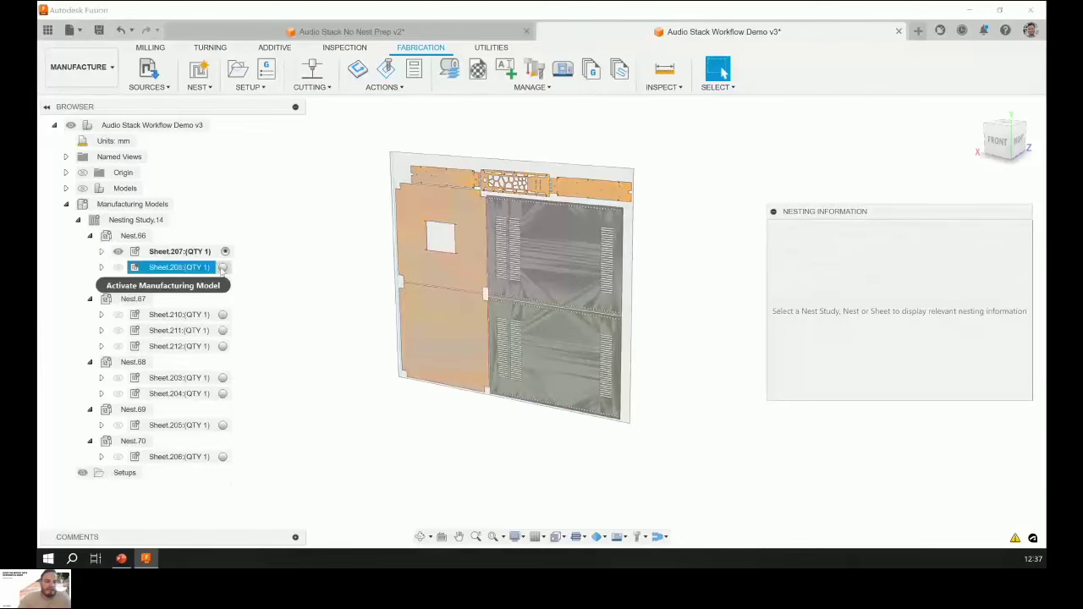
click(225, 283)
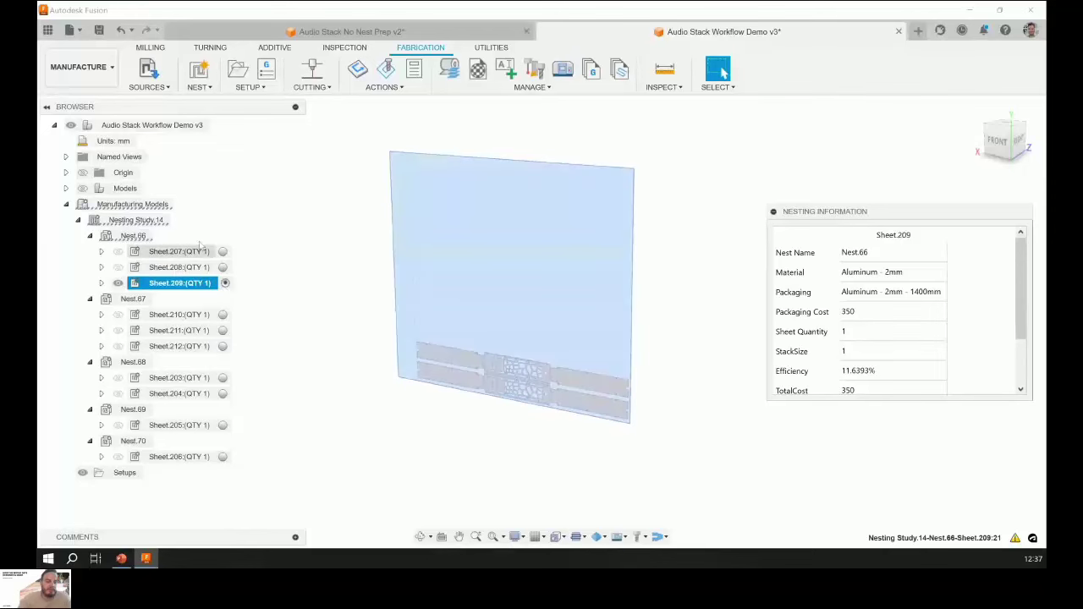
click(223, 252)
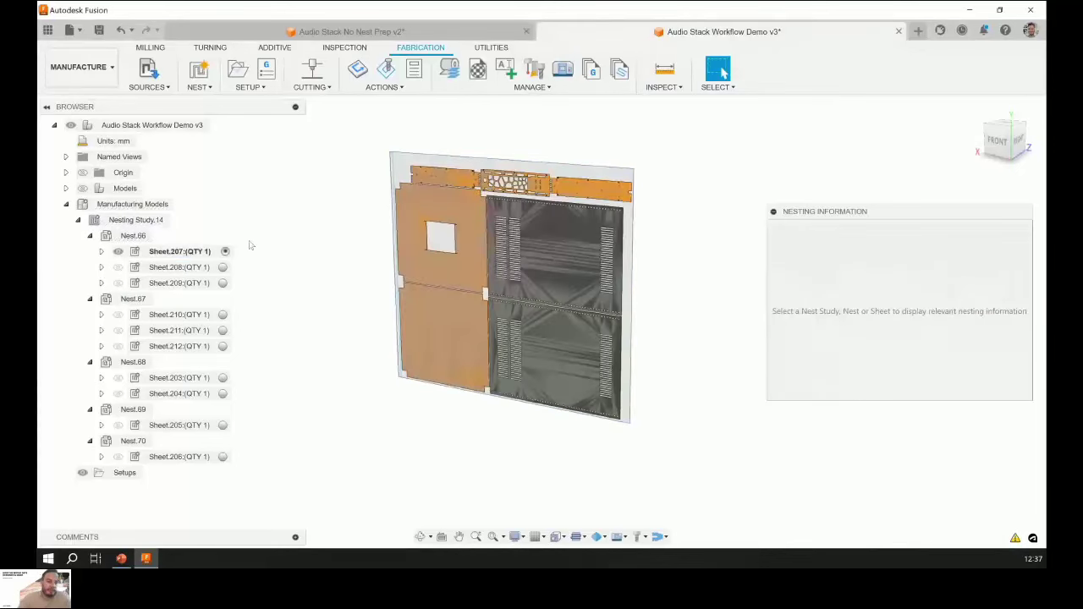
Open the HTML nest report for Nest.66 and enlarge the report window.
right_click(132, 237)
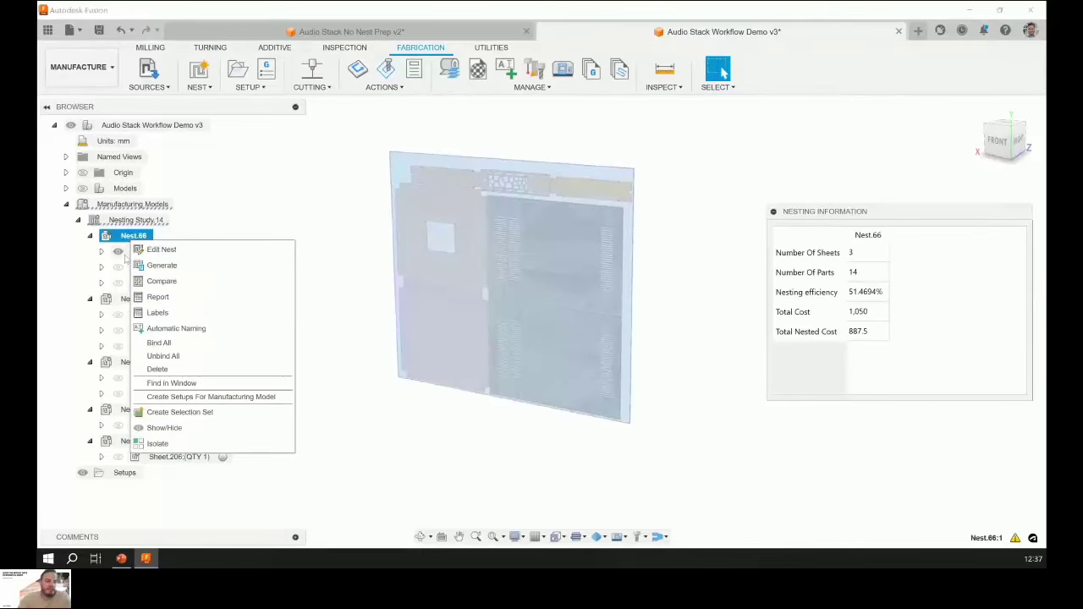
click(159, 297)
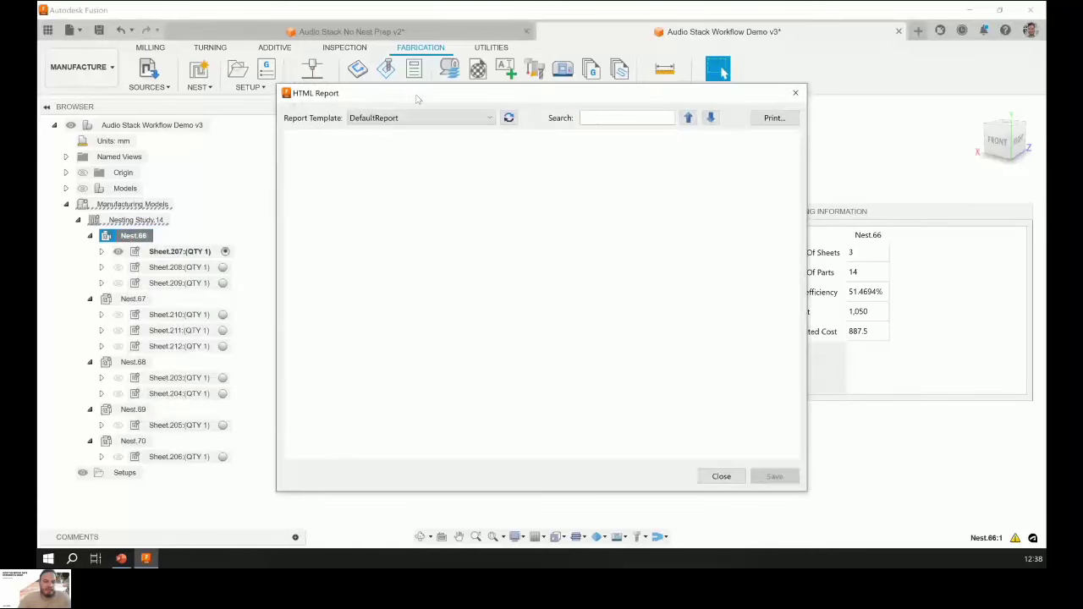
drag(409, 99, 322, 21)
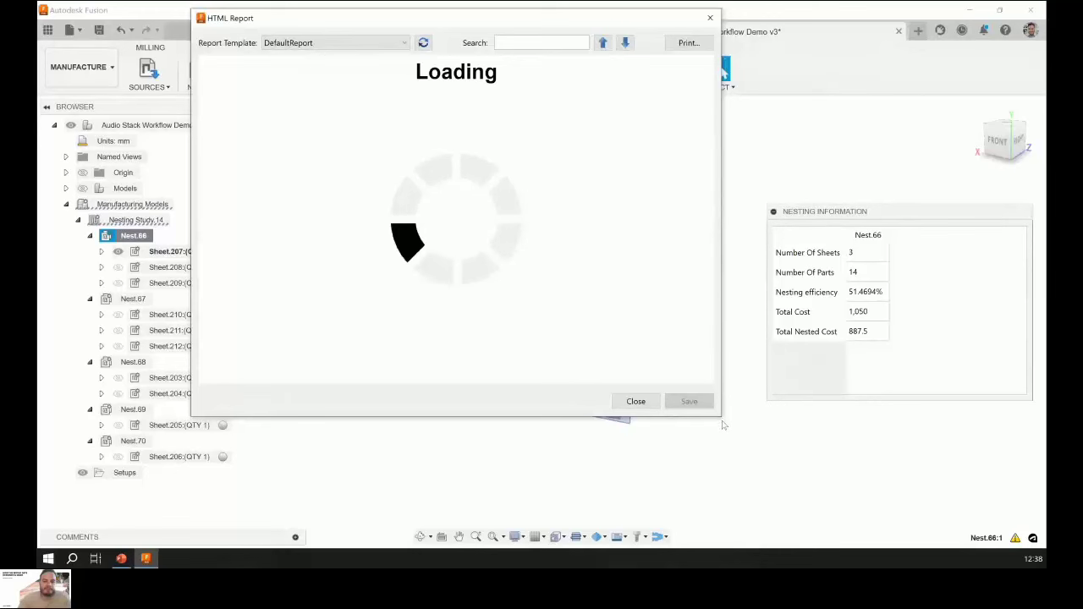
drag(888, 465, 918, 480)
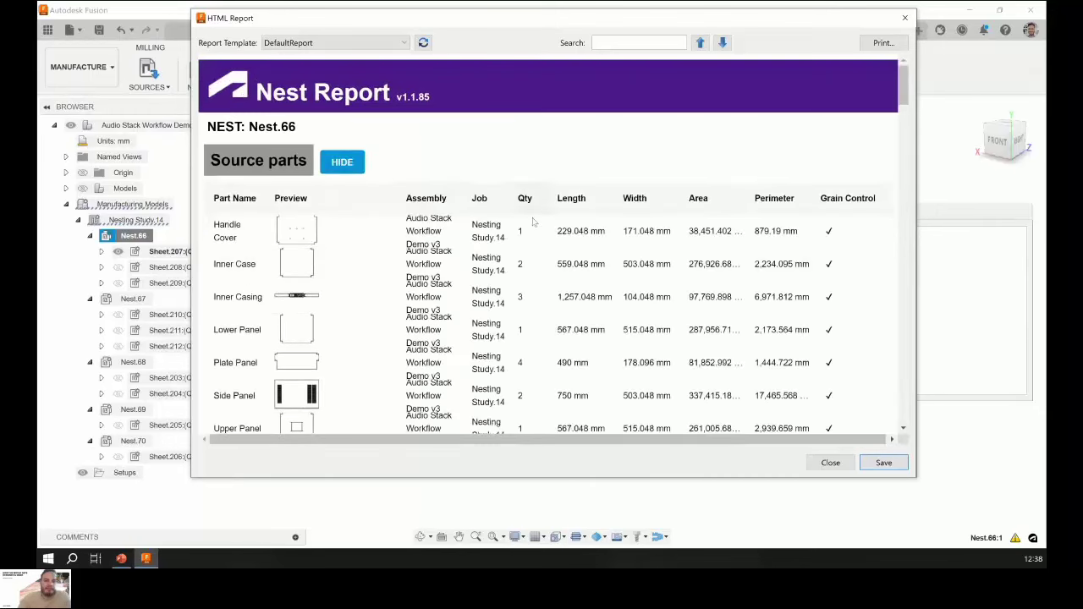
Examine the report's source parts, inventory, sheet details and sheets summary, and close the report.
scroll(533, 221, down, 1)
scroll(533, 204, down, 2)
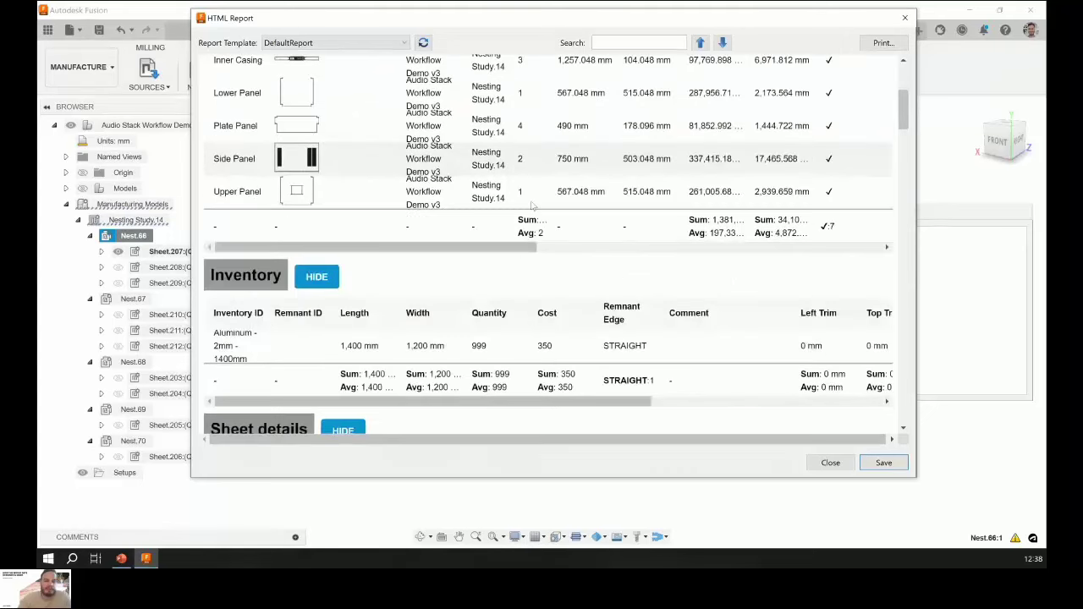
scroll(574, 326, down, 1)
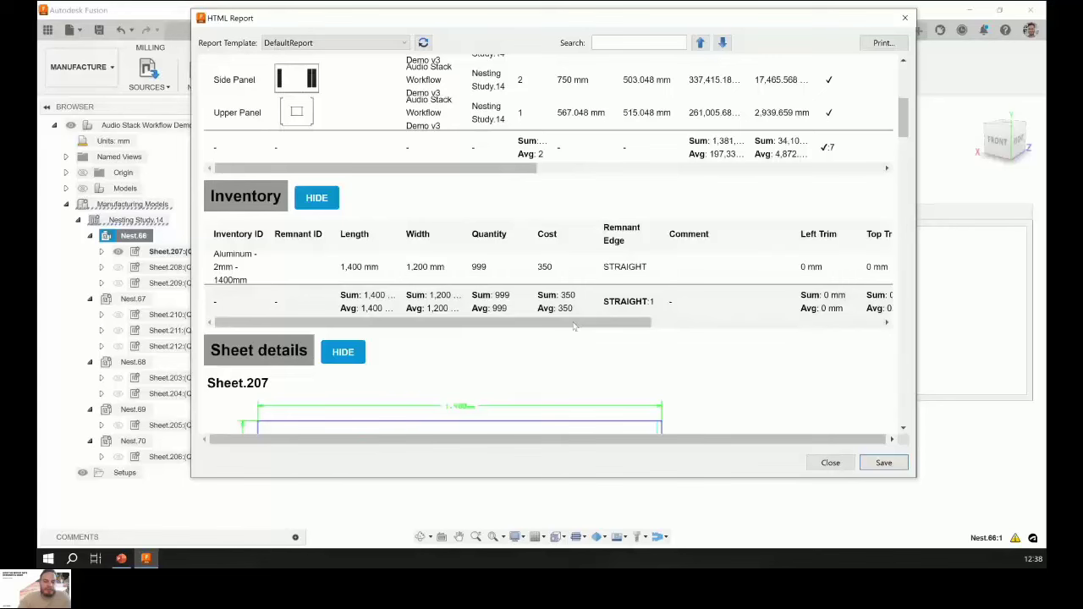
scroll(574, 326, down, 8)
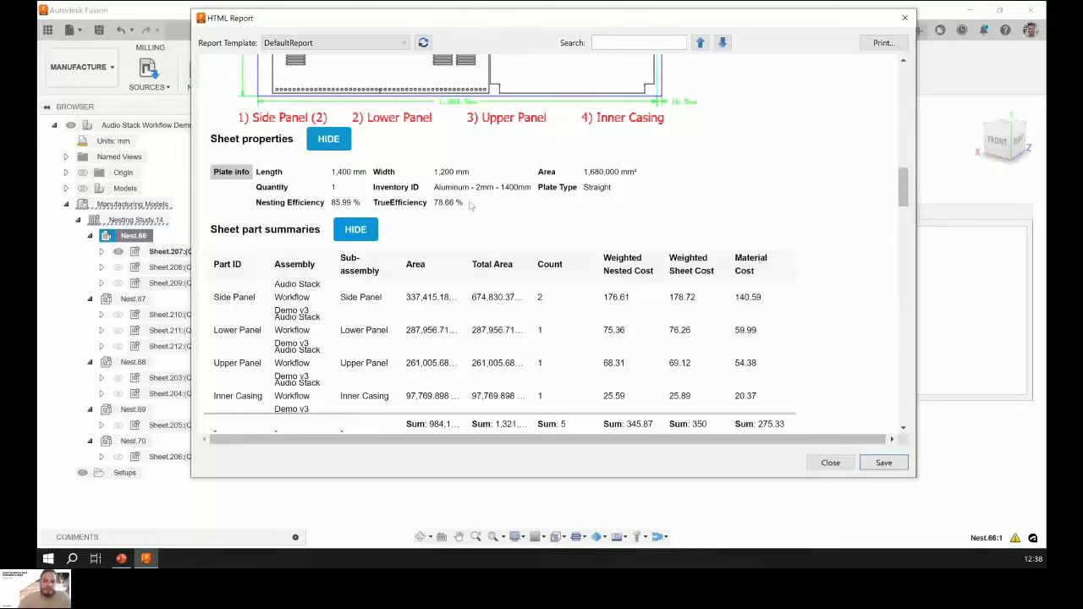
drag(903, 190, 903, 351)
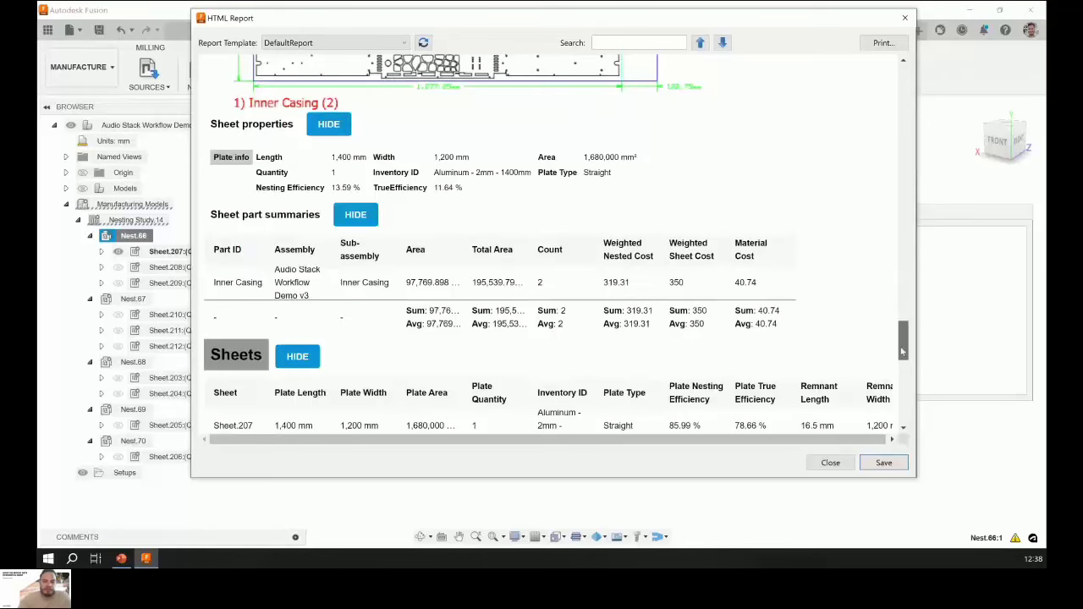
drag(903, 351, 903, 411)
click(830, 463)
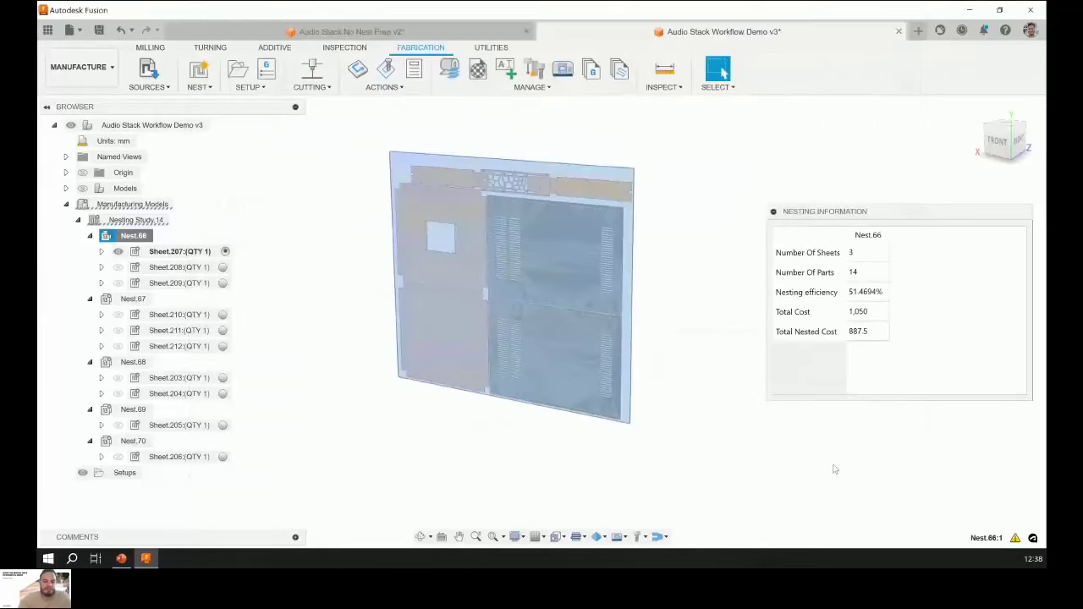
click(835, 469)
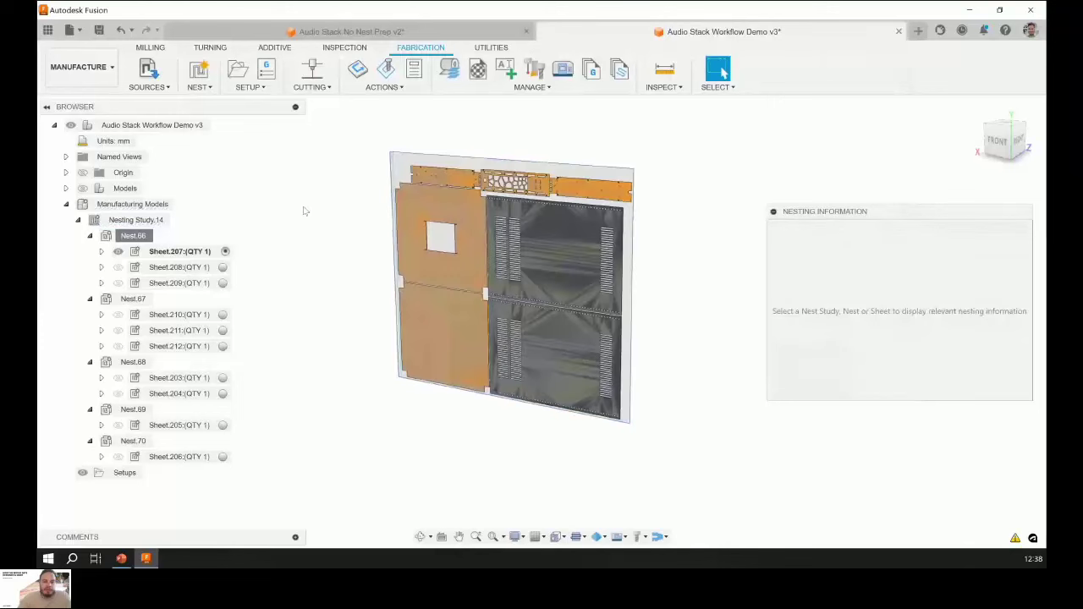
Activate the Sheet.208 manufacturing model and inspect its nested layout.
click(217, 267)
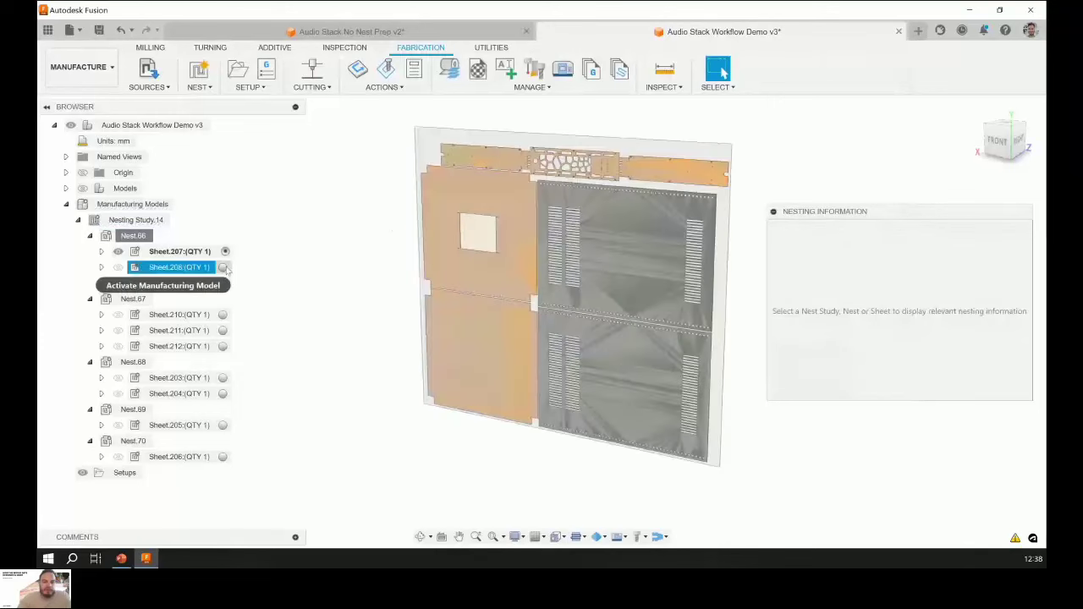
click(225, 268)
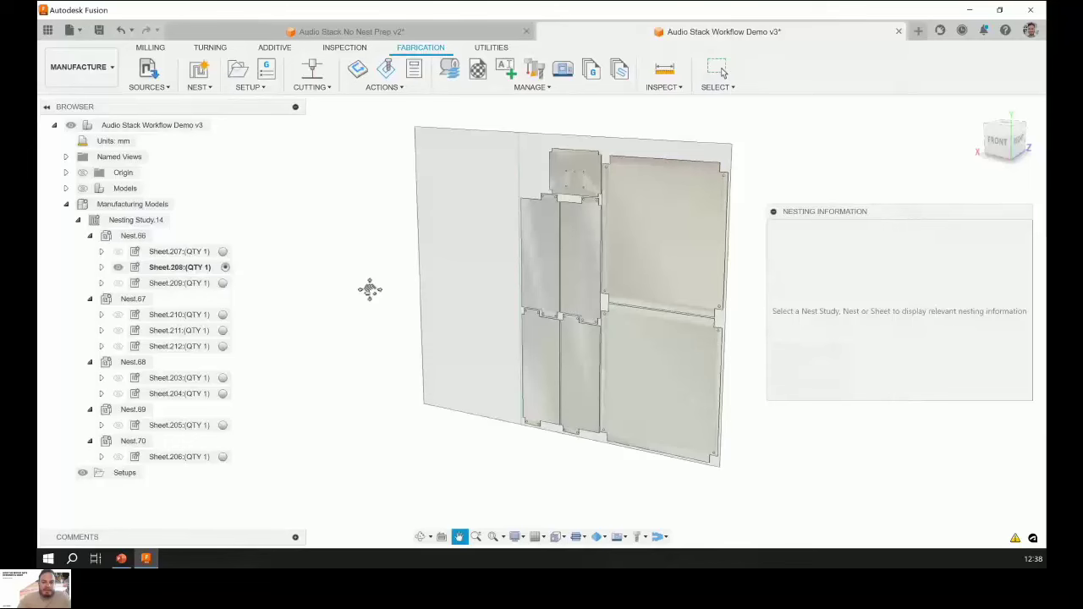
drag(370, 289, 359, 292)
key(Escape)
shift+middle_drag(358, 292, 395, 255)
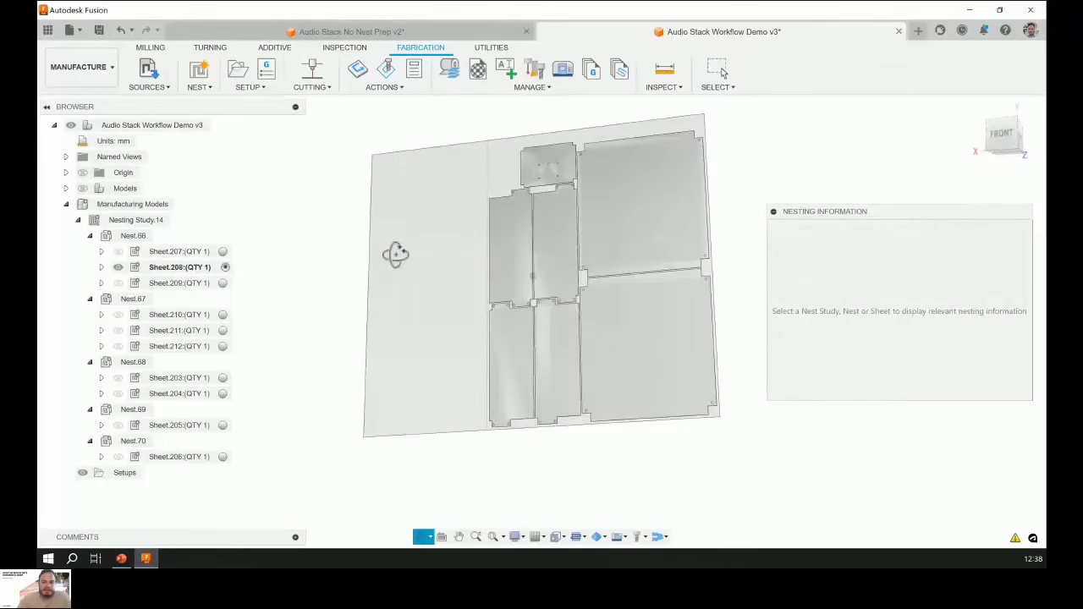
key(Escape)
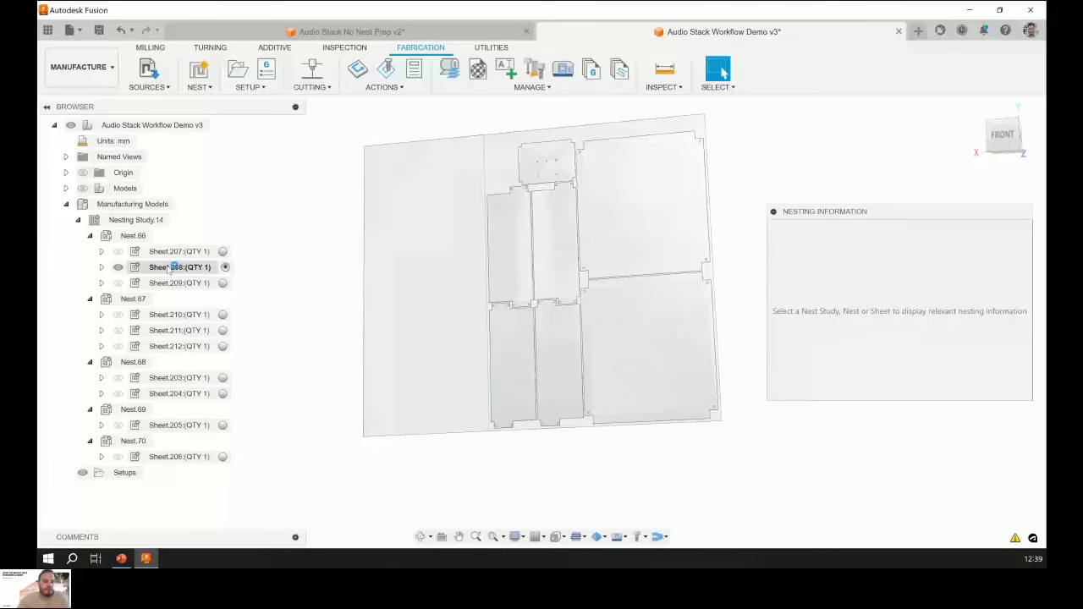
Edit Sheet.208's manufacturing model and try moving the upper-left Plate Panel component onto the empty stock, about 428 mm in X and -243 mm in Y.
right_click(172, 269)
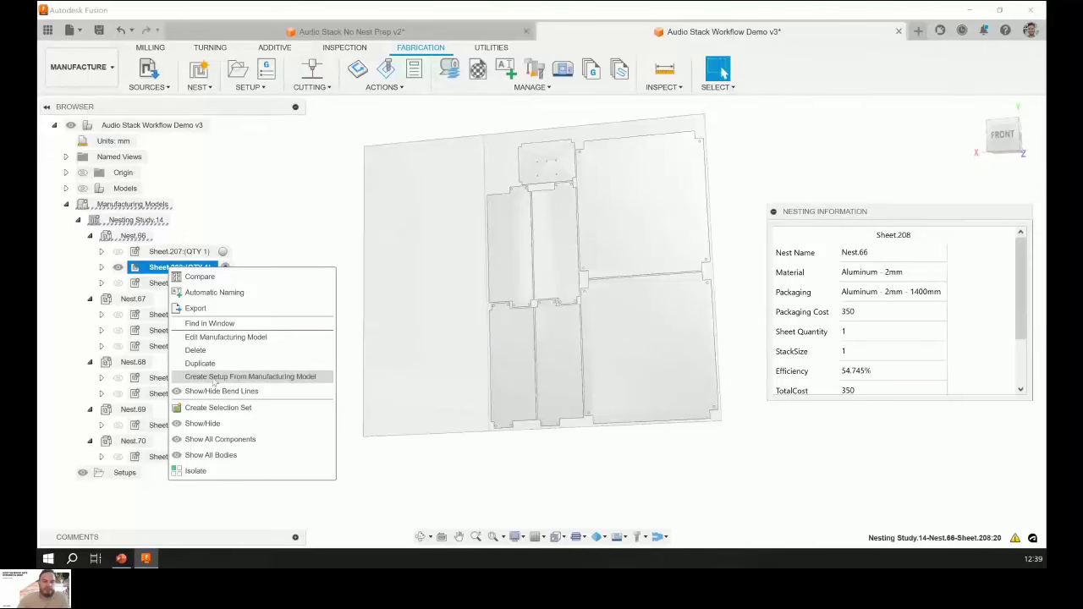
click(211, 337)
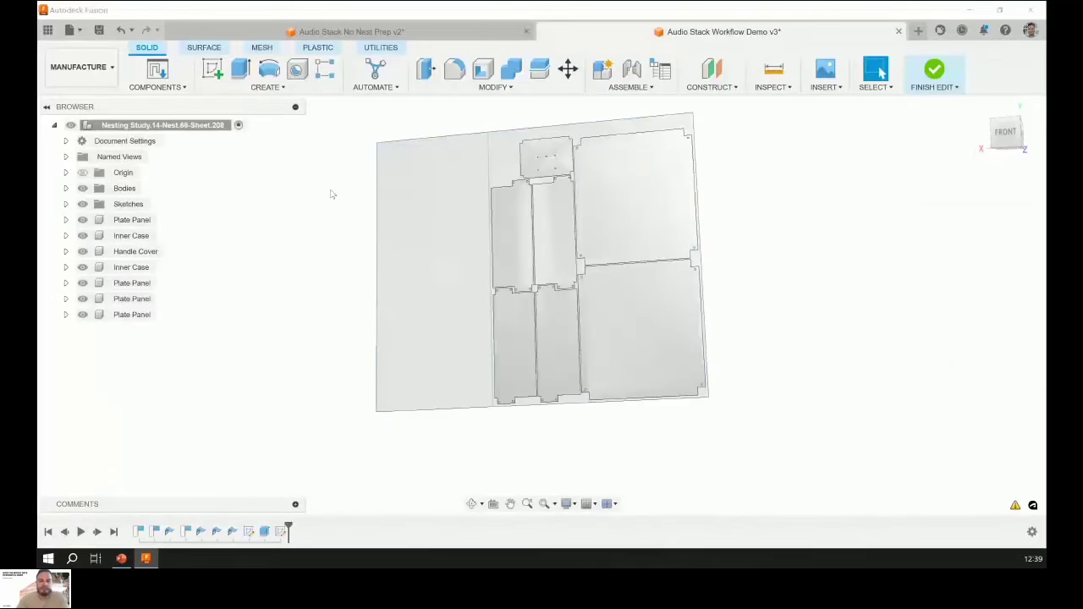
key(m)
click(969, 197)
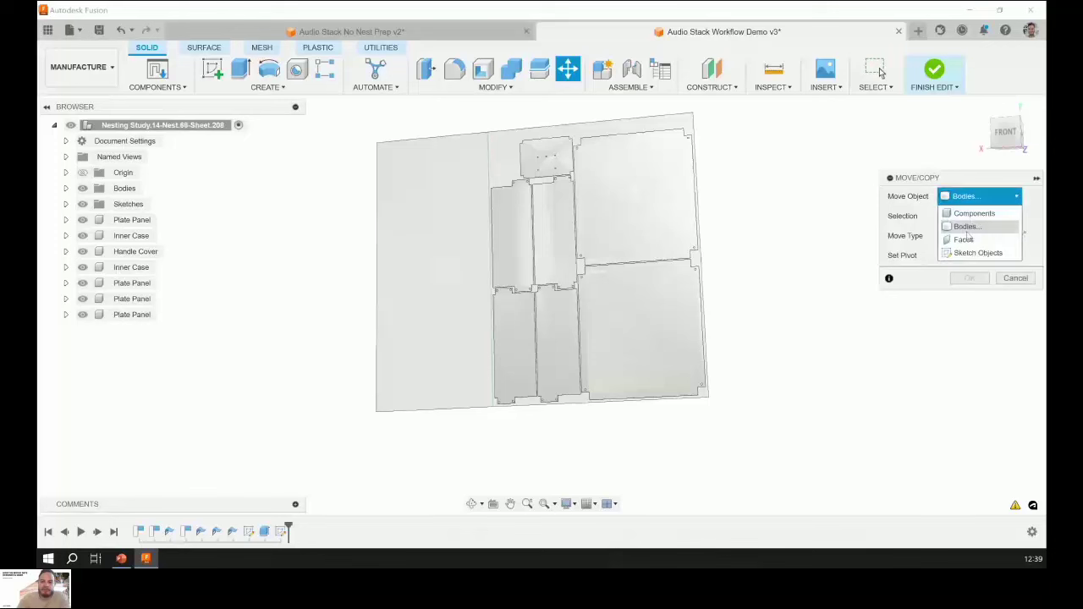
click(973, 214)
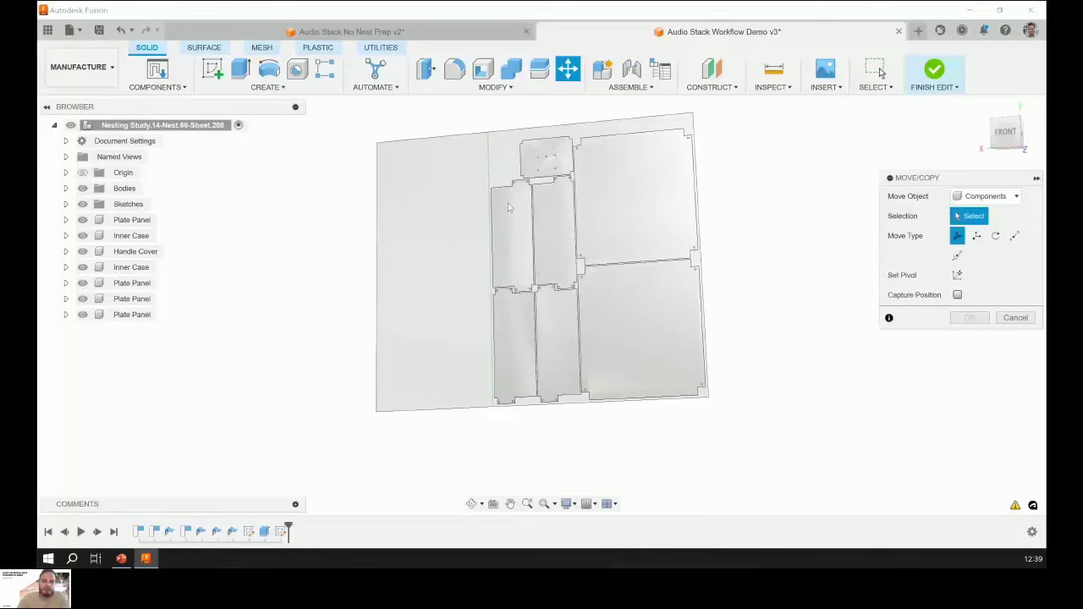
click(523, 209)
click(522, 209)
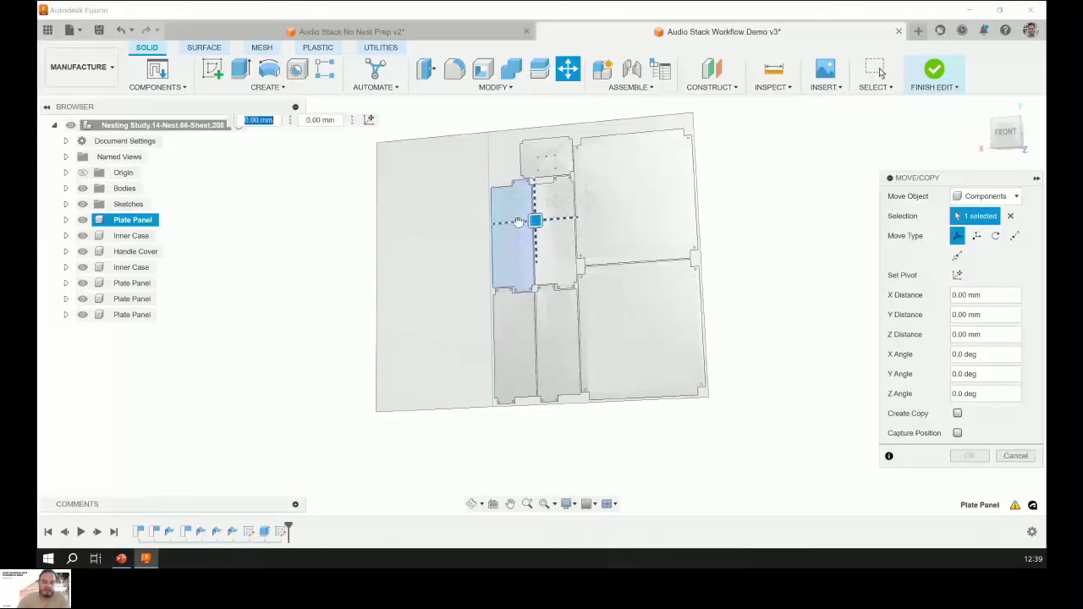
drag(518, 221, 465, 322)
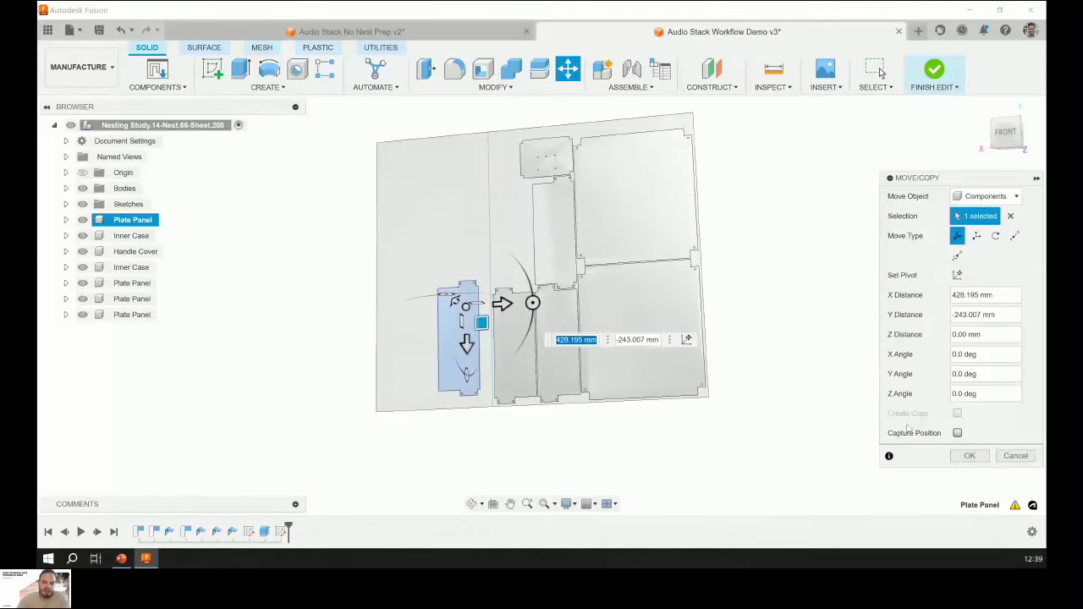
click(1013, 455)
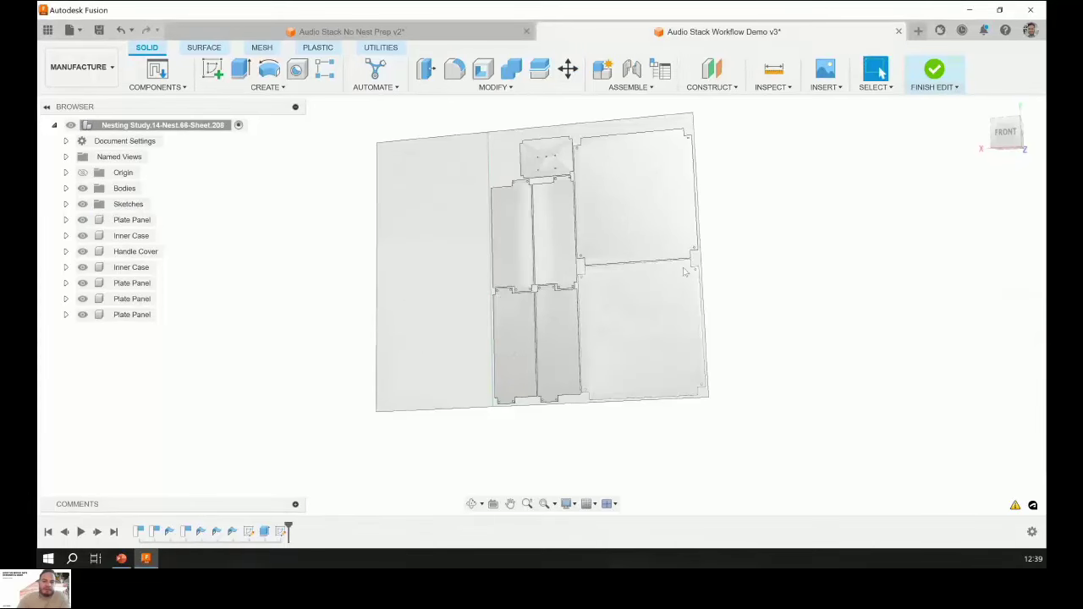
Inspect the arrangement of the nested parts and finish editing the manufacturing model.
scroll(733, 309, up, 3)
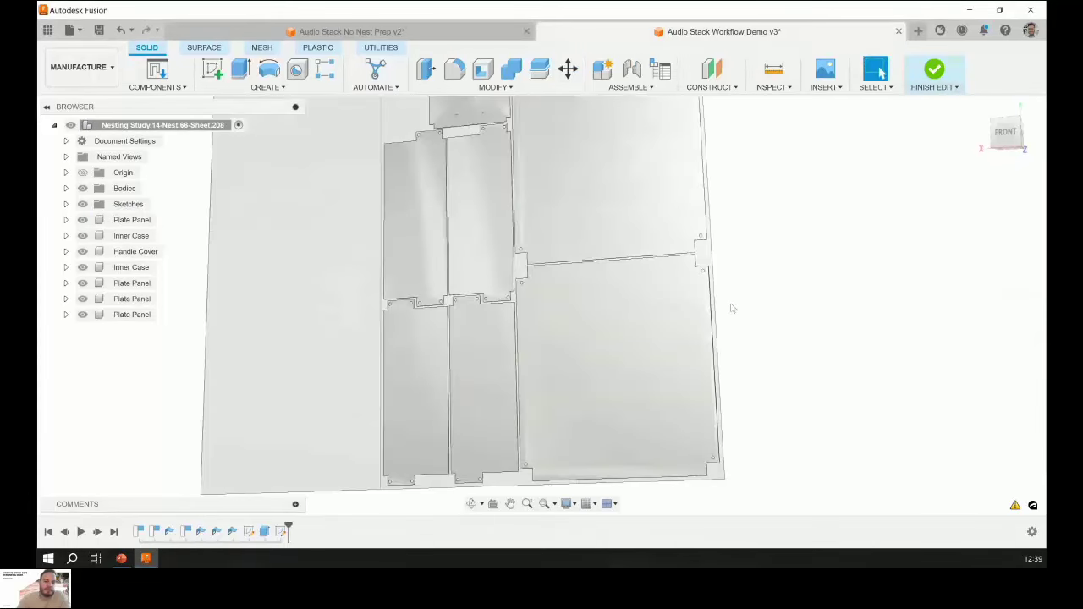
shift+middle_drag(732, 309, 733, 267)
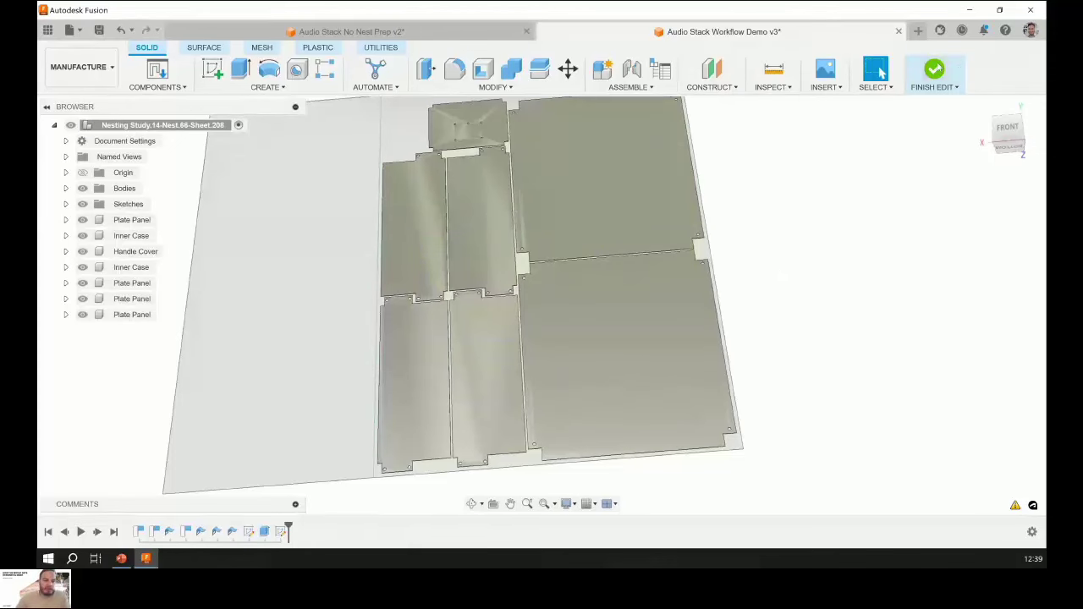
click(935, 68)
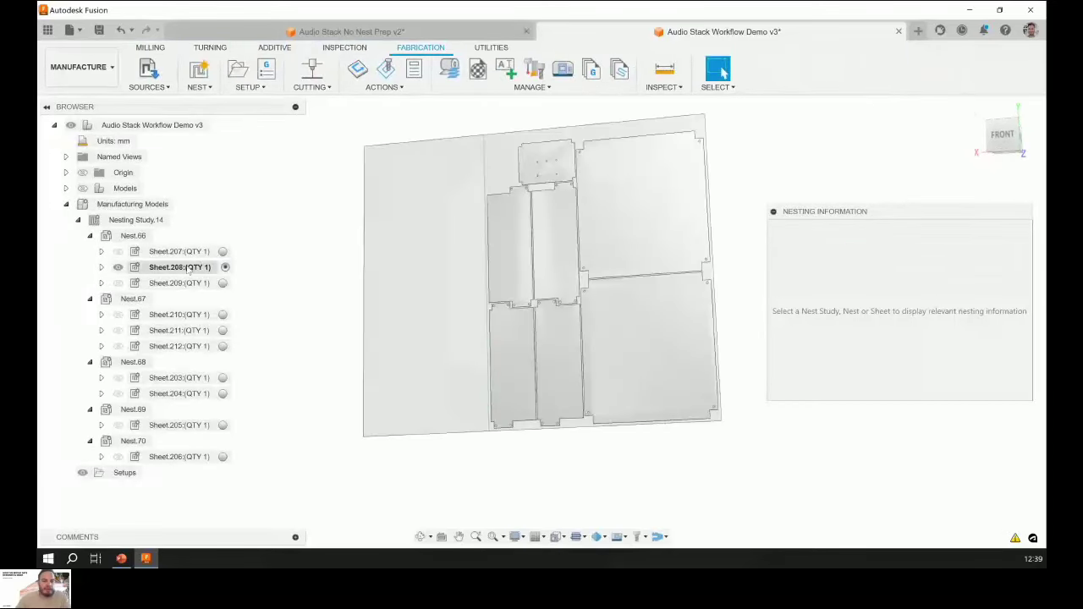
Start a setup from Sheet.208's manufacturing model and select all its Plate Panel, Inner Case and Handle Cover components as the model.
right_click(188, 268)
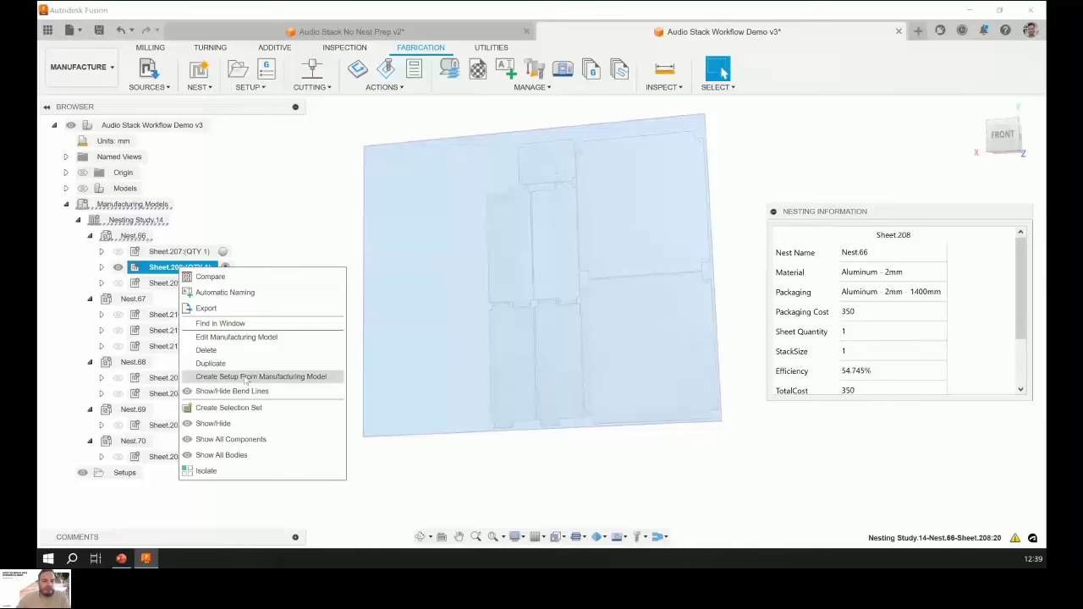
click(245, 377)
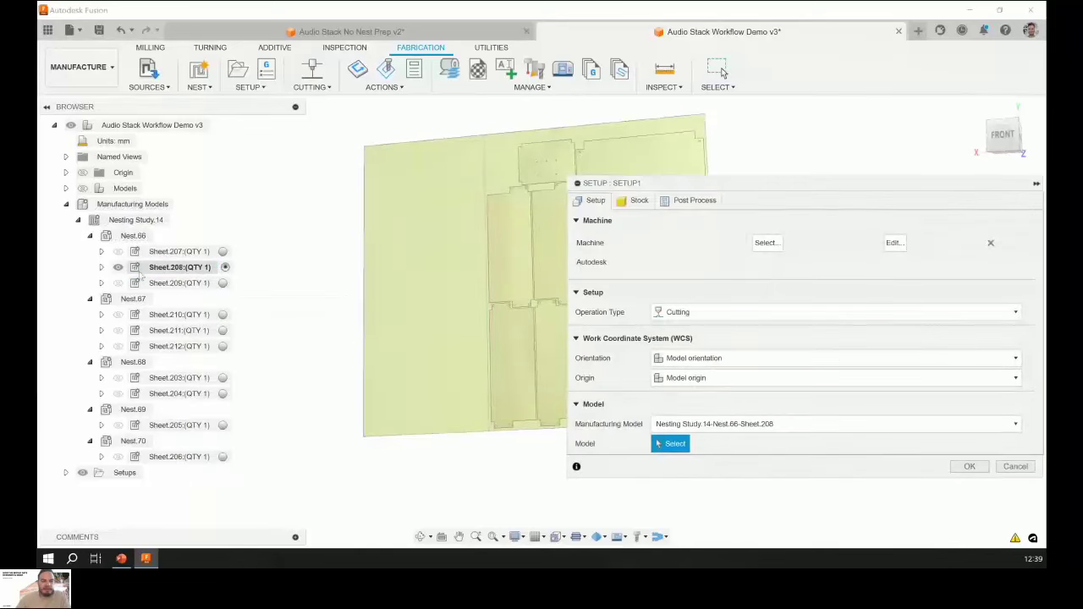
click(101, 268)
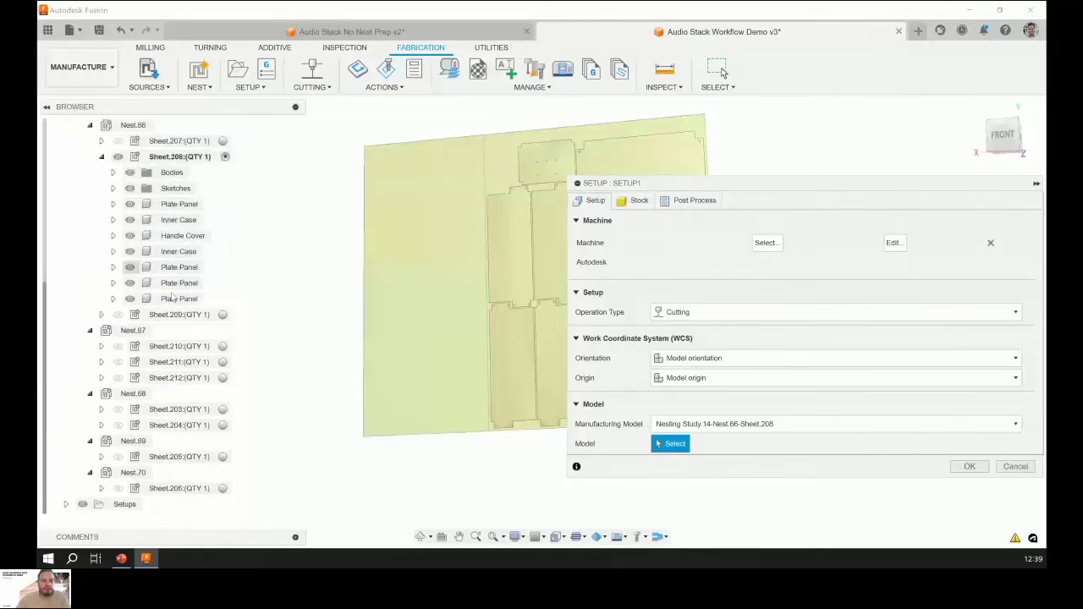
click(174, 299)
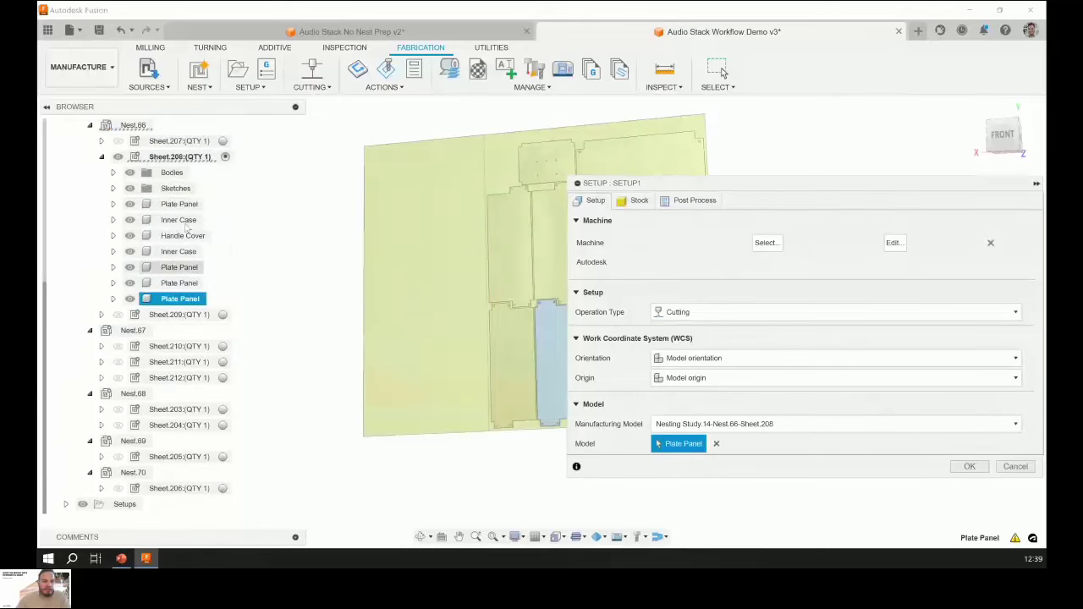
shift+click(179, 205)
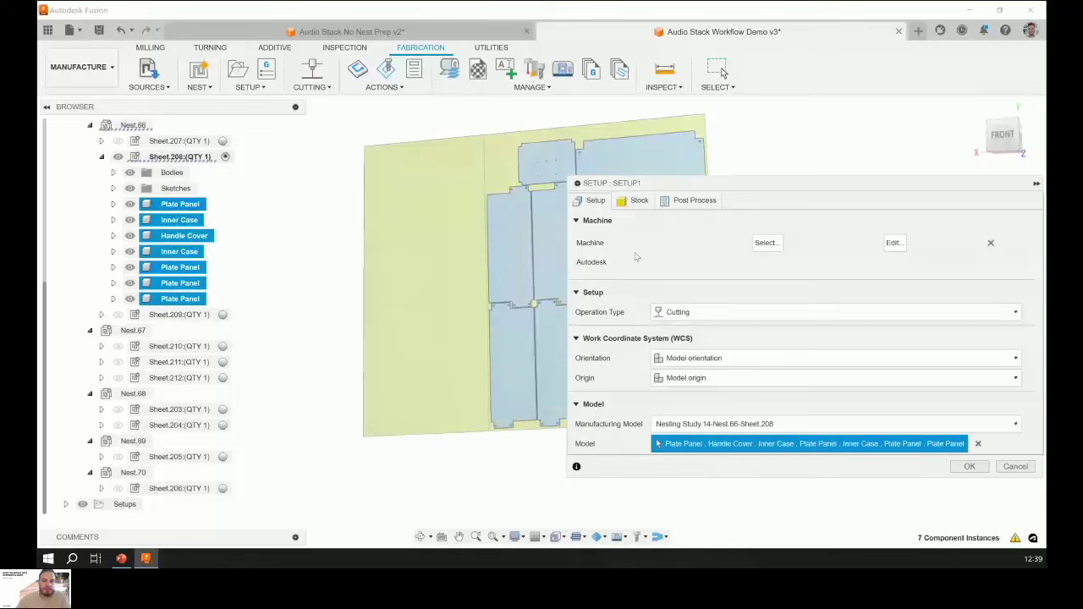
middle_drag(447, 296, 349, 277)
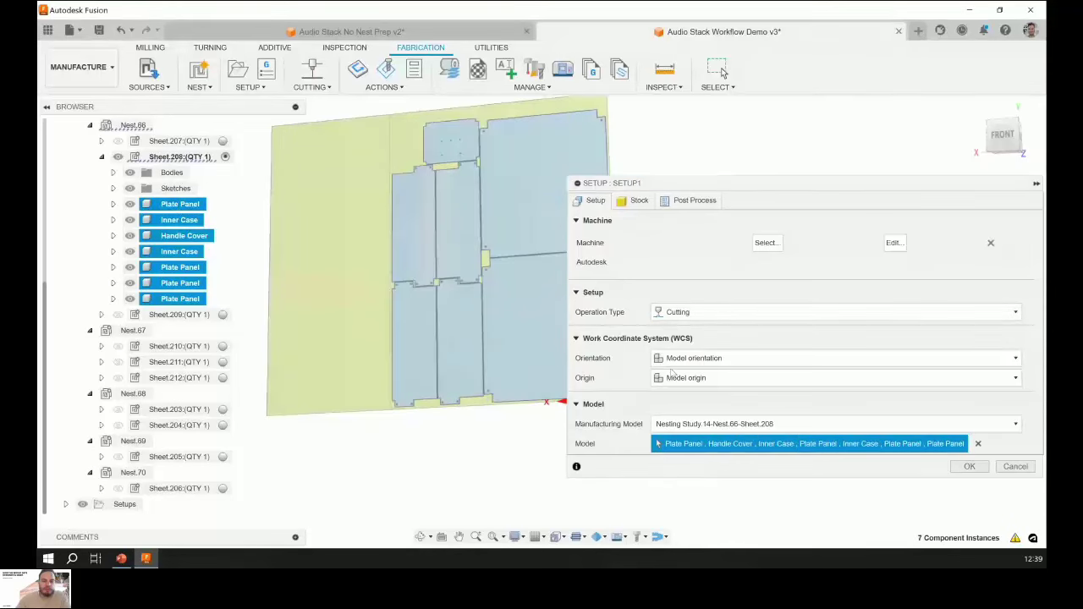
Check the available operation types, keep Cutting, and confirm the setup.
click(970, 467)
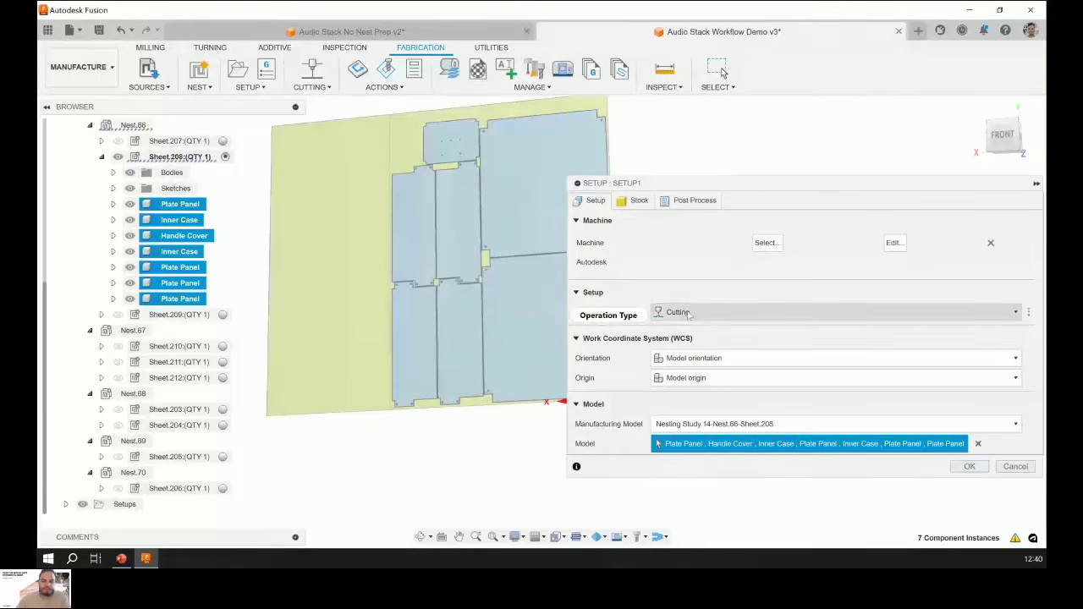
click(690, 312)
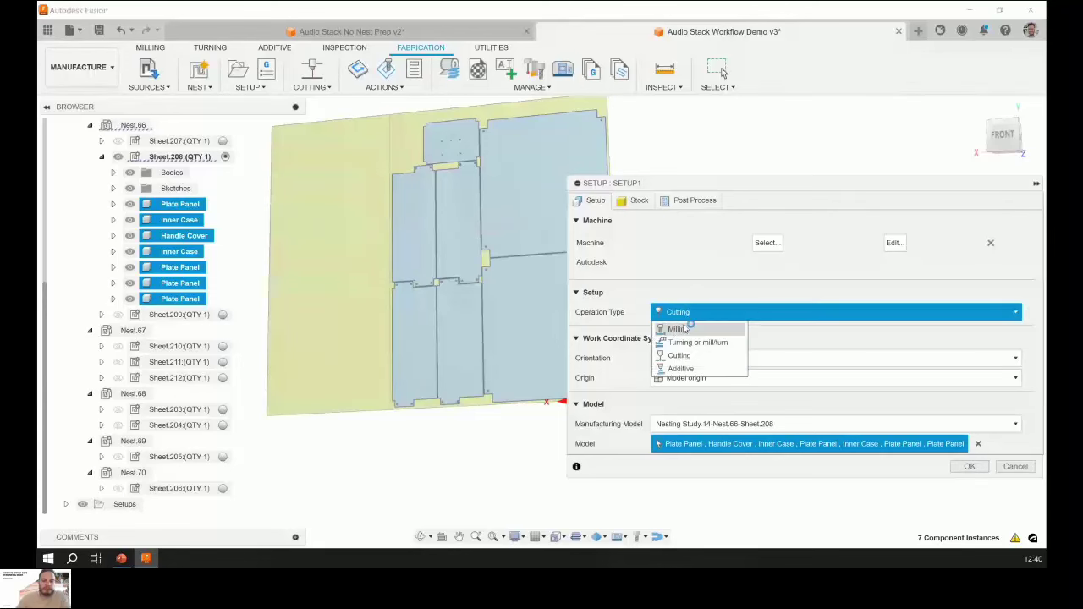
click(716, 280)
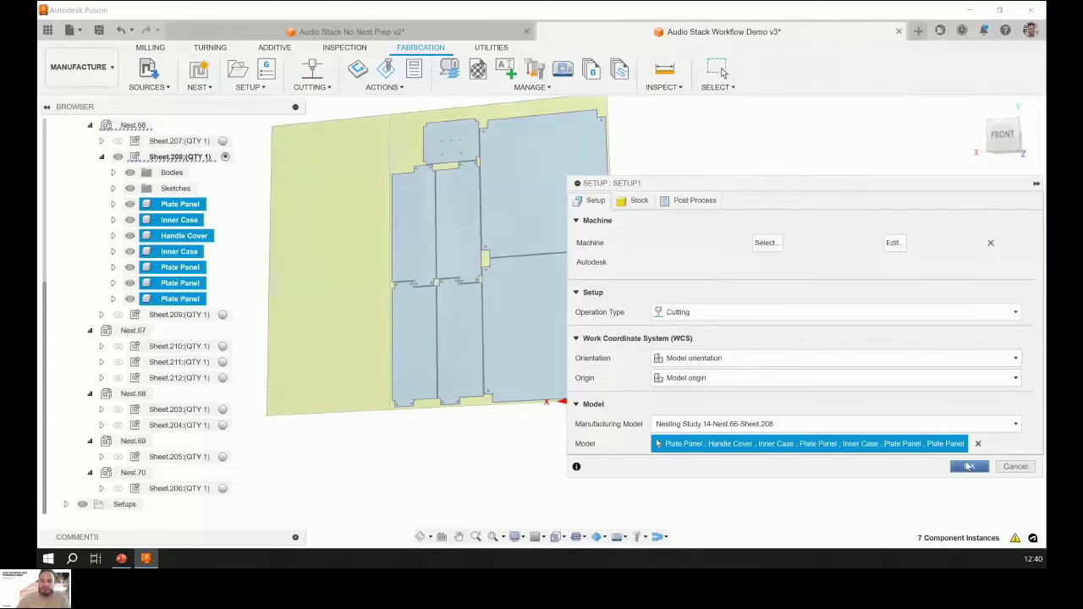
click(969, 466)
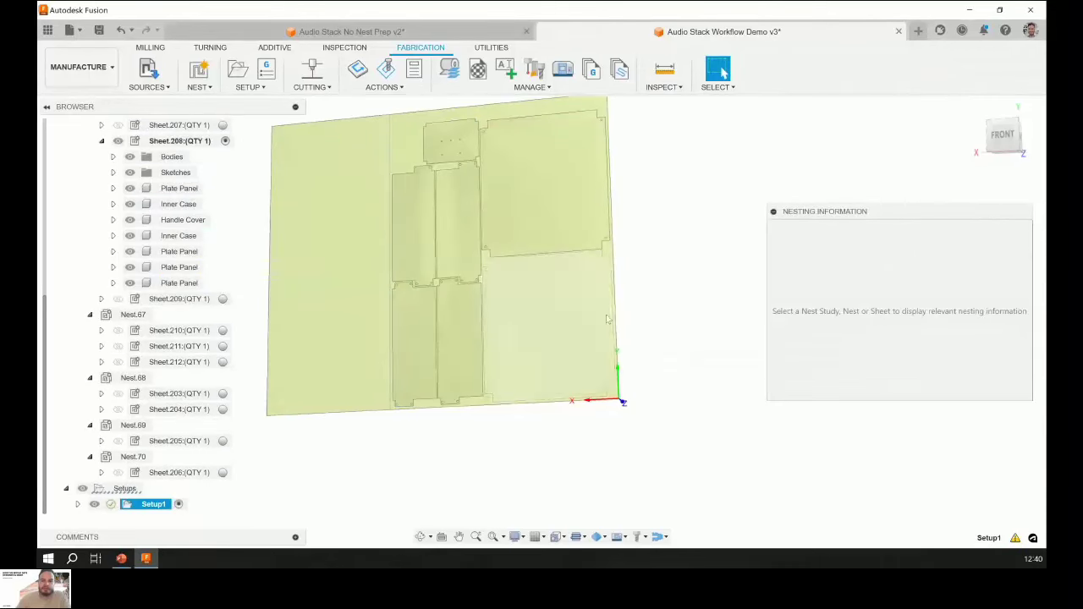
Start a 2D Profile cutting operation in Setup1 and assign the document's 1 - Laser cutter tool with its Default Preset.
shift+middle_drag(628, 372, 406, 220)
scroll(372, 183, up, 4)
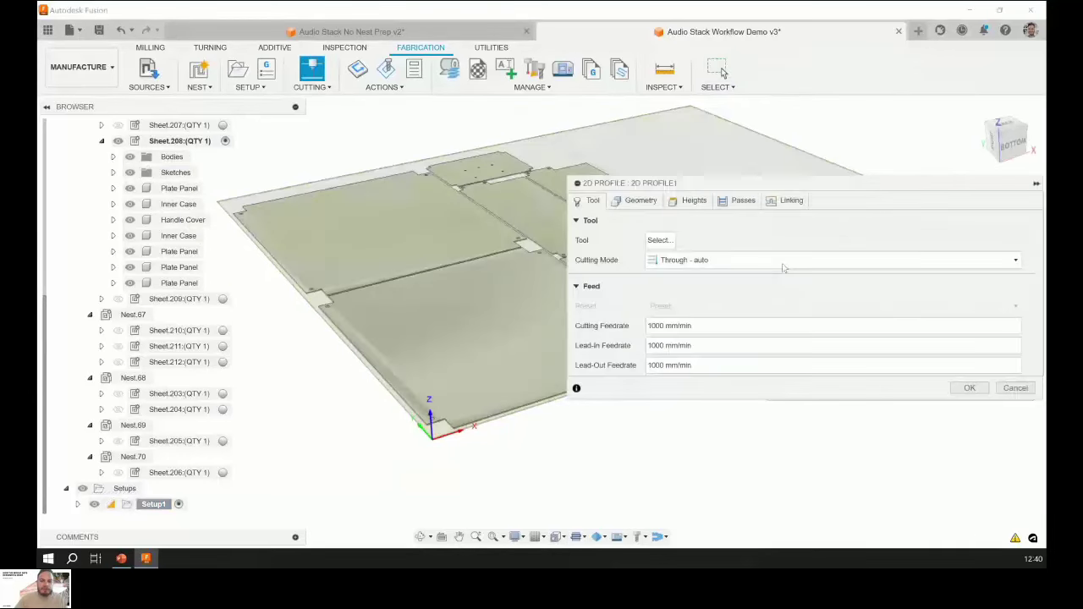
click(668, 240)
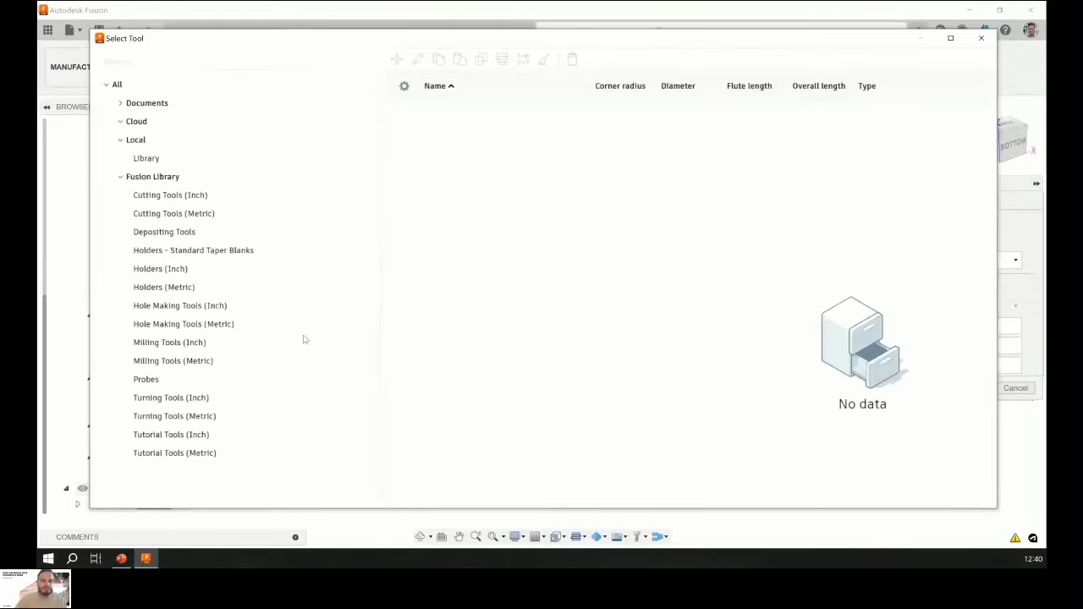
click(339, 129)
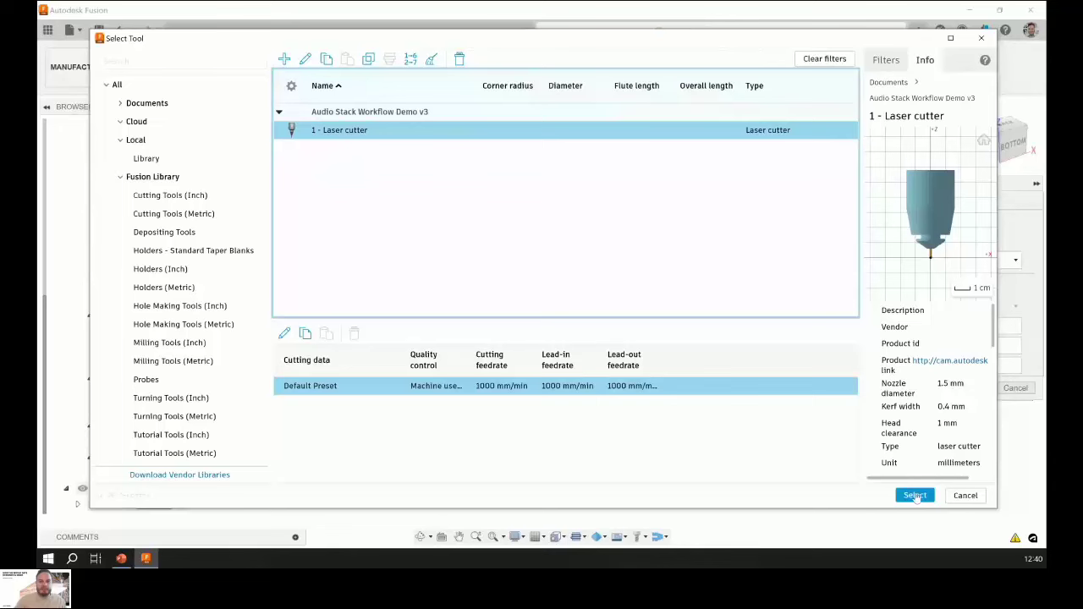
click(915, 496)
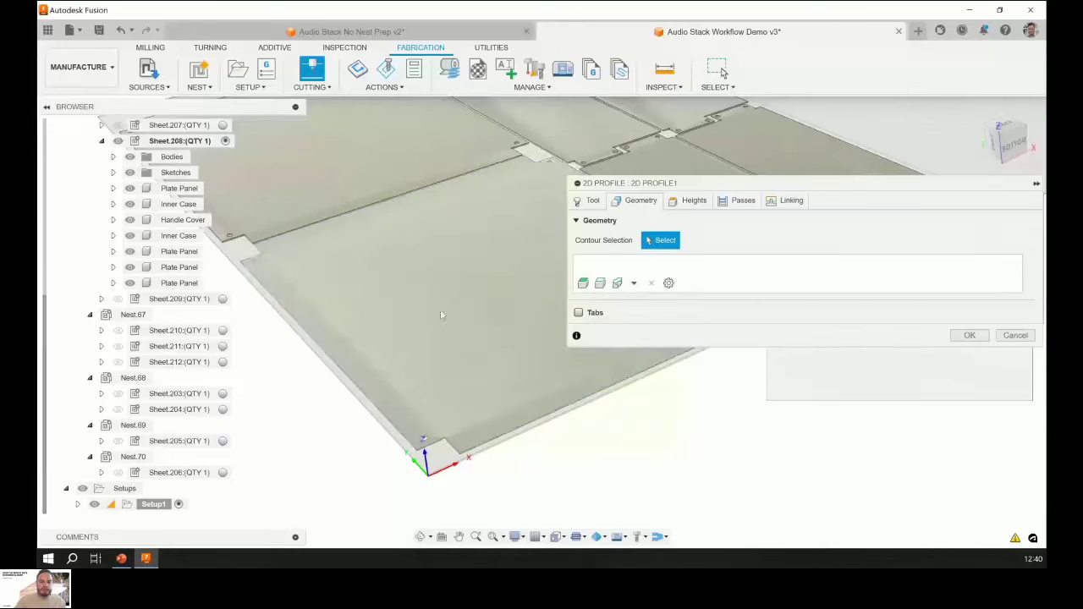
Select the Plate Panel face nearest the origin as a face contour and extend the selection to all faces on the same plane.
click(518, 316)
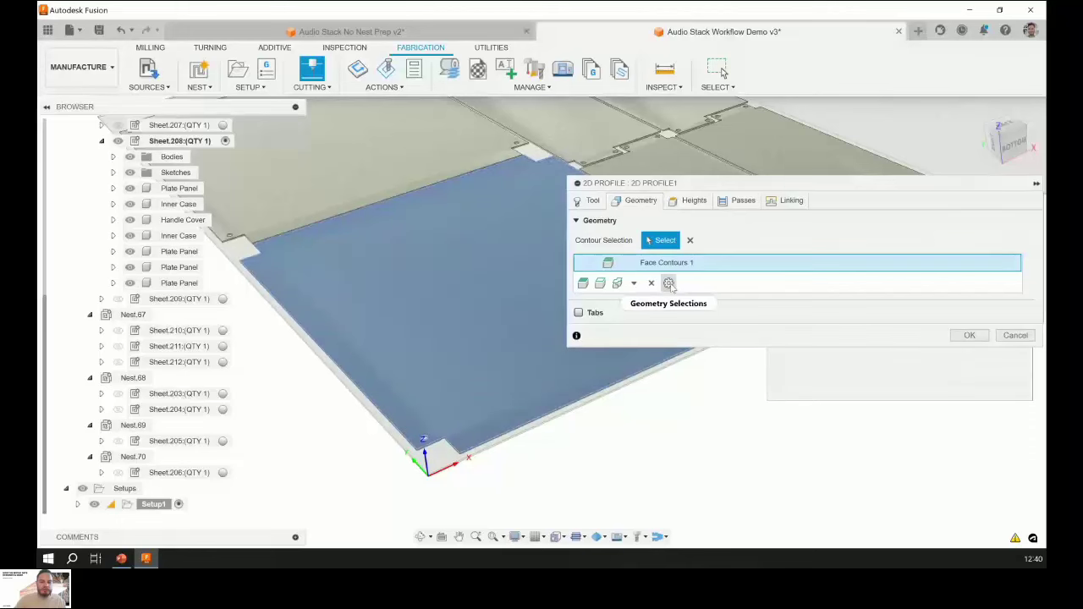
click(668, 284)
click(684, 298)
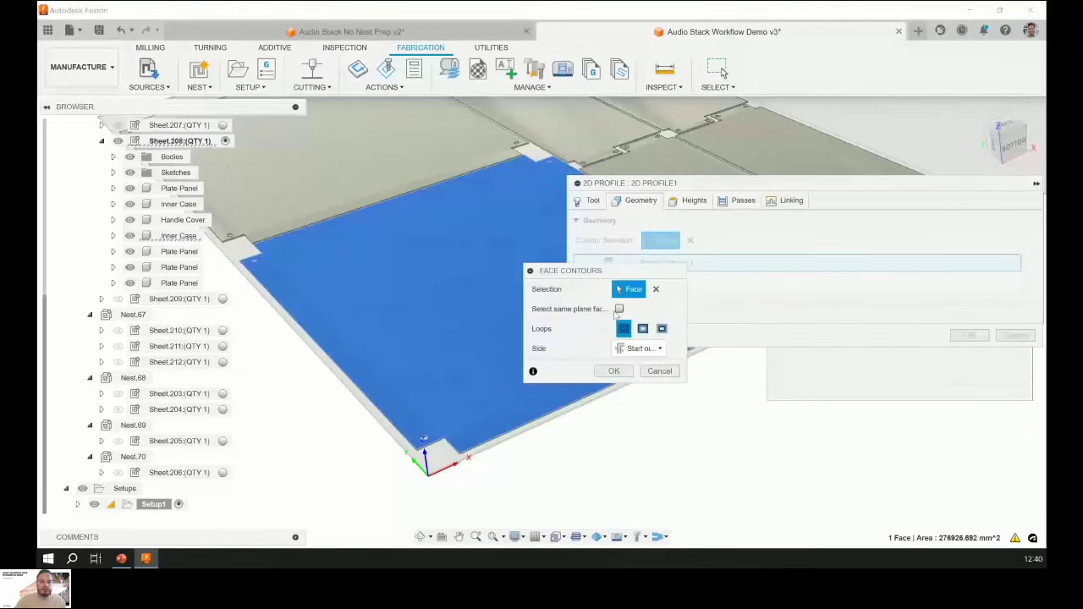
click(619, 309)
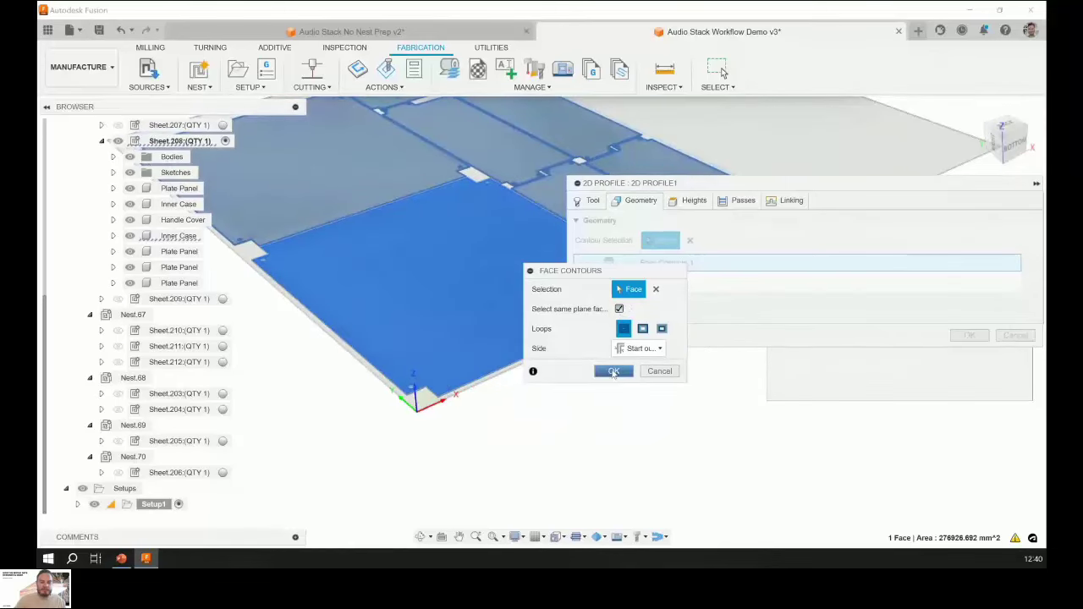
click(614, 372)
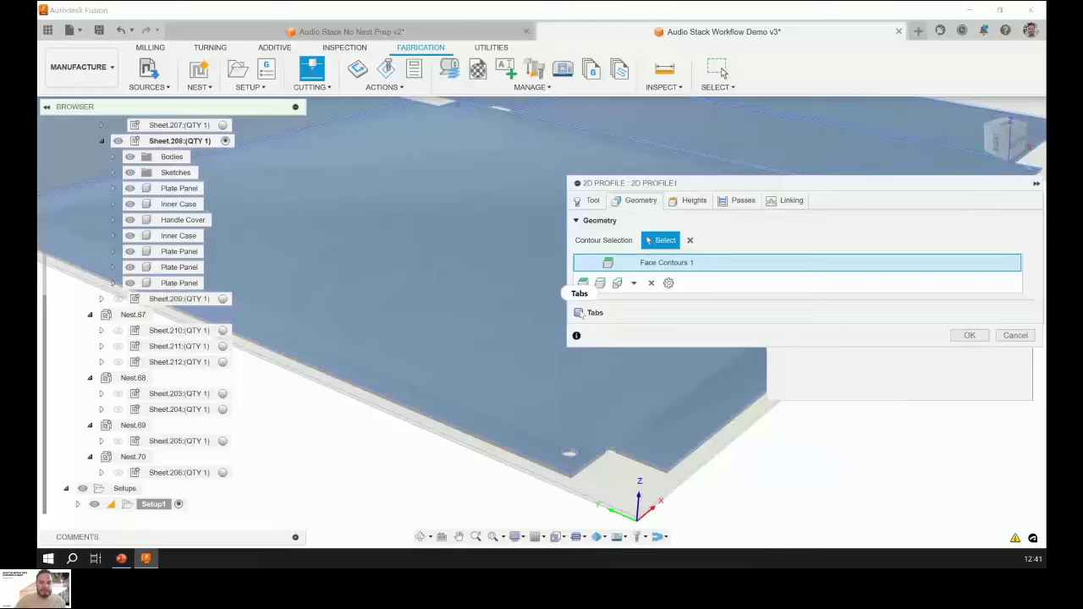
Enable tabs for the 2D profile and check the positioning method options, keeping Contour.
click(579, 313)
scroll(480, 452, up, 2)
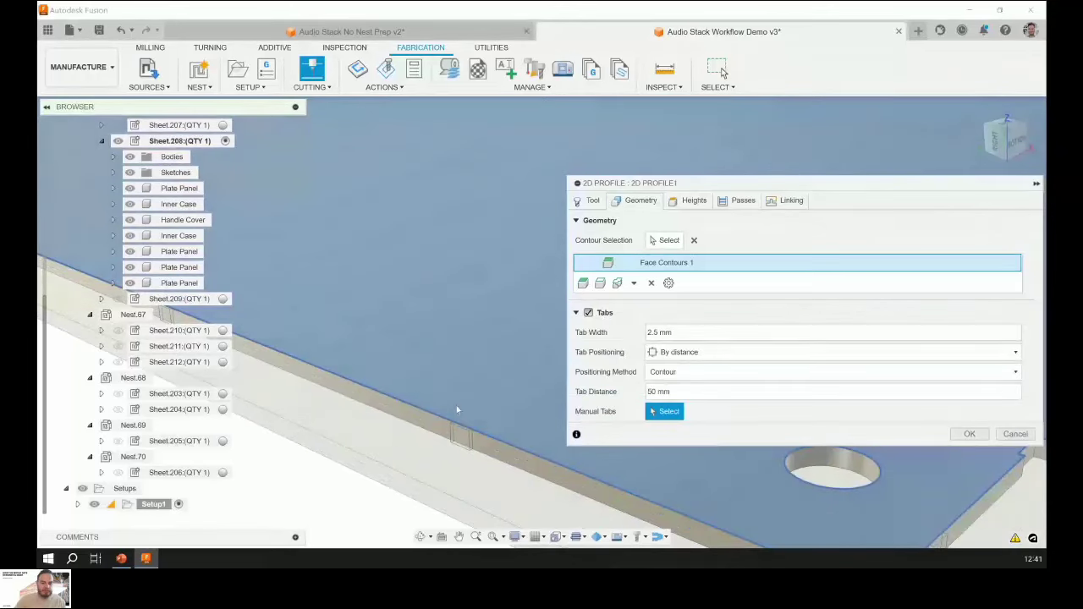
shift+middle_drag(457, 409, 464, 386)
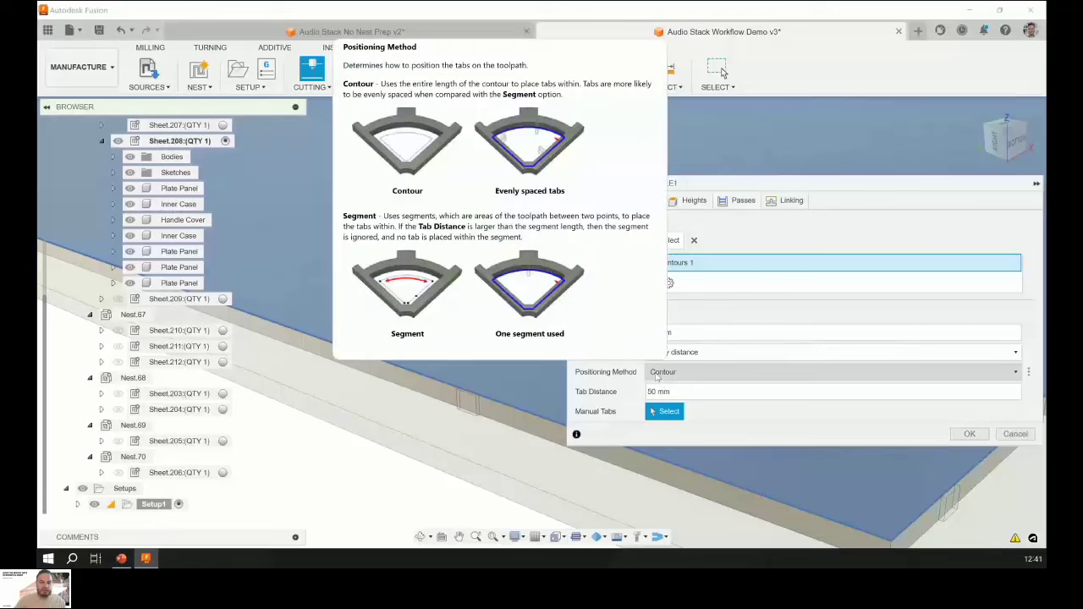
click(657, 373)
click(610, 398)
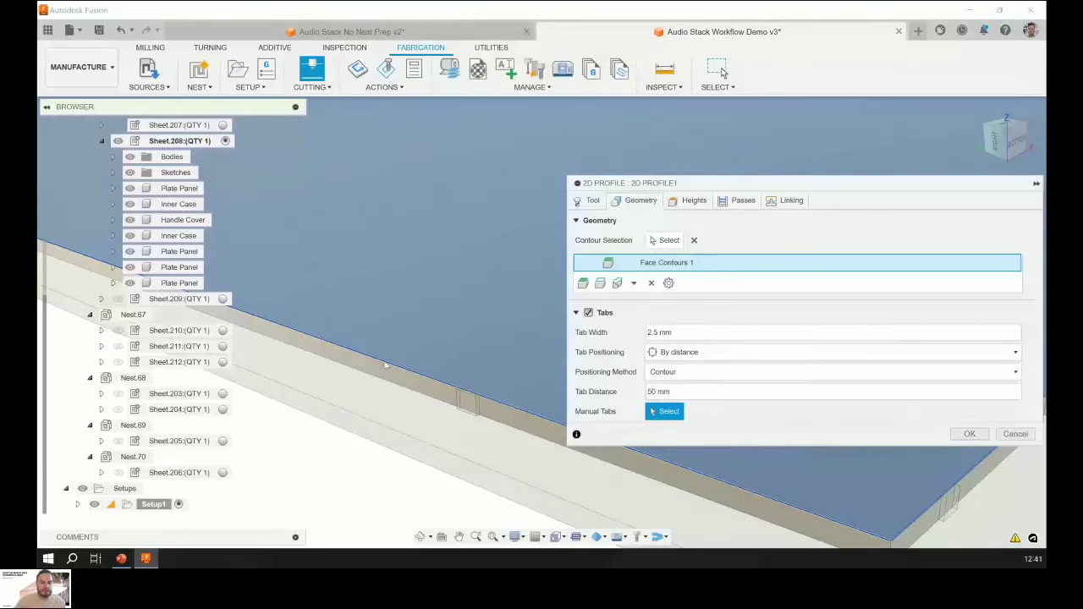
Add one manual tab on the outer edge of the Plate Panel nearest the origin and confirm the 2D profile.
click(384, 365)
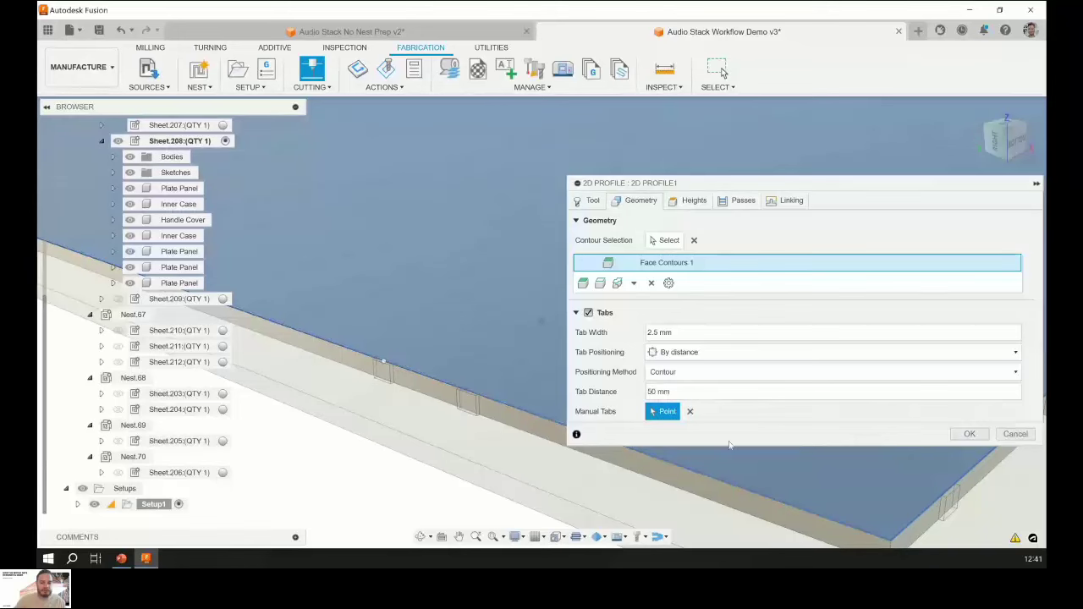
scroll(730, 443, down, 3)
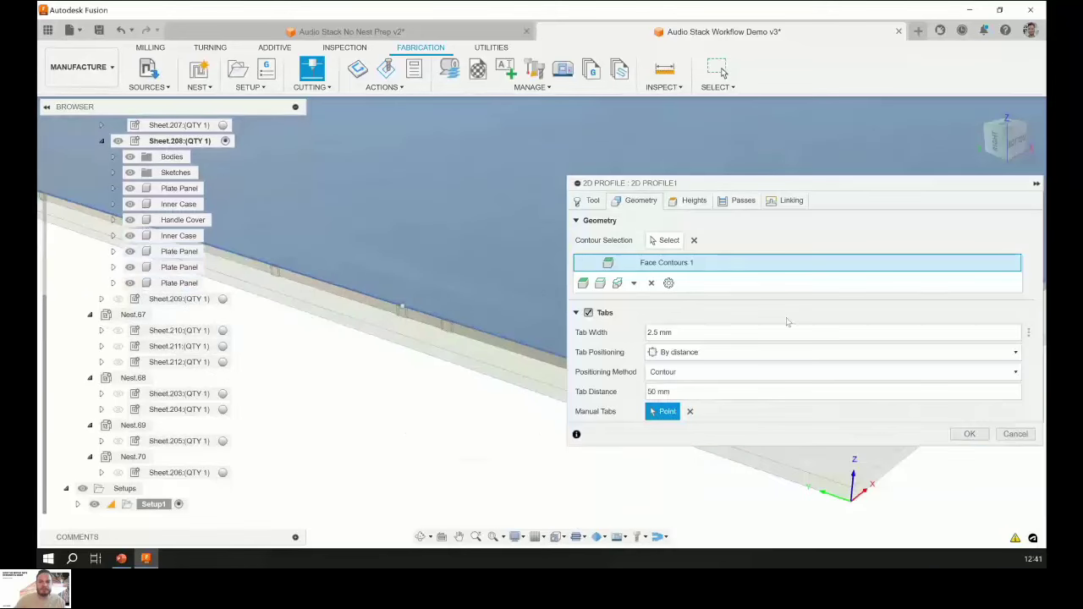
scroll(788, 322, down, 4)
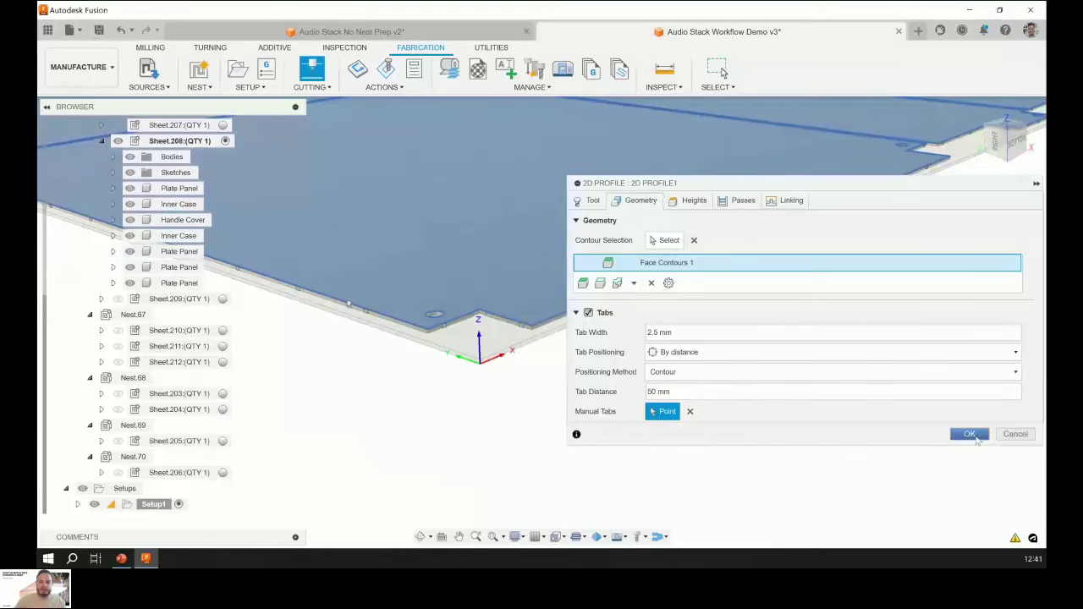
click(970, 434)
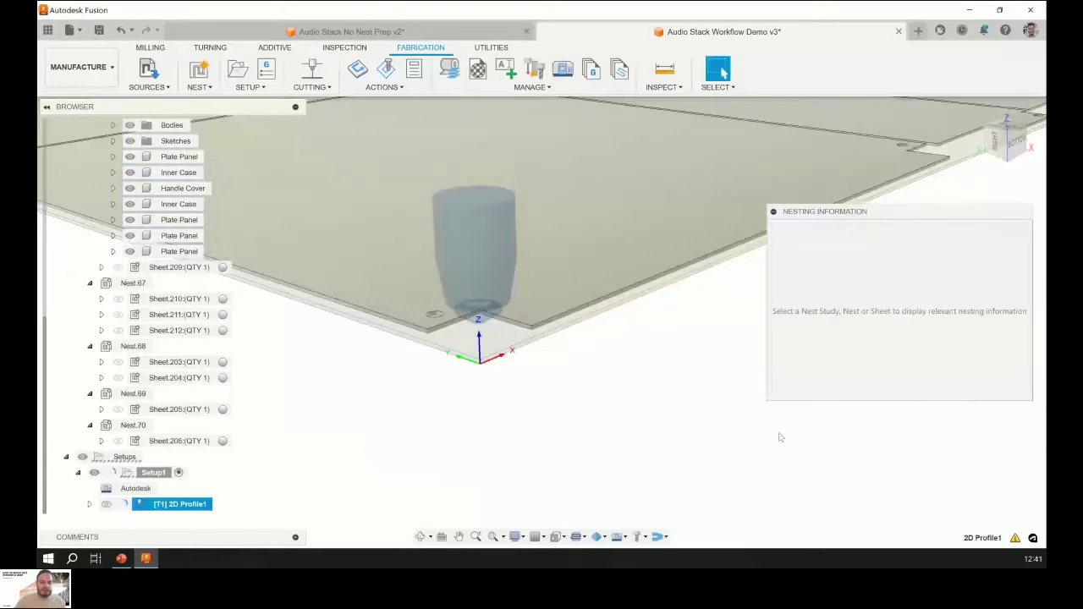
Collapse the manufacturing models in the browser and inspect the generated toolpath across the nested sheet.
scroll(142, 201, up, 3)
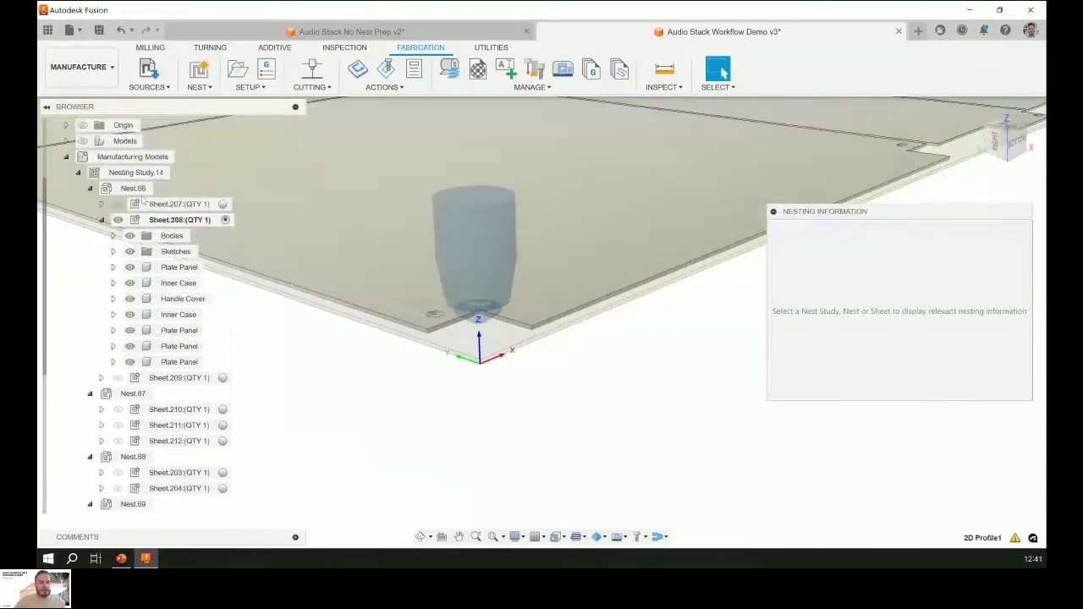
scroll(142, 200, up, 2)
click(66, 204)
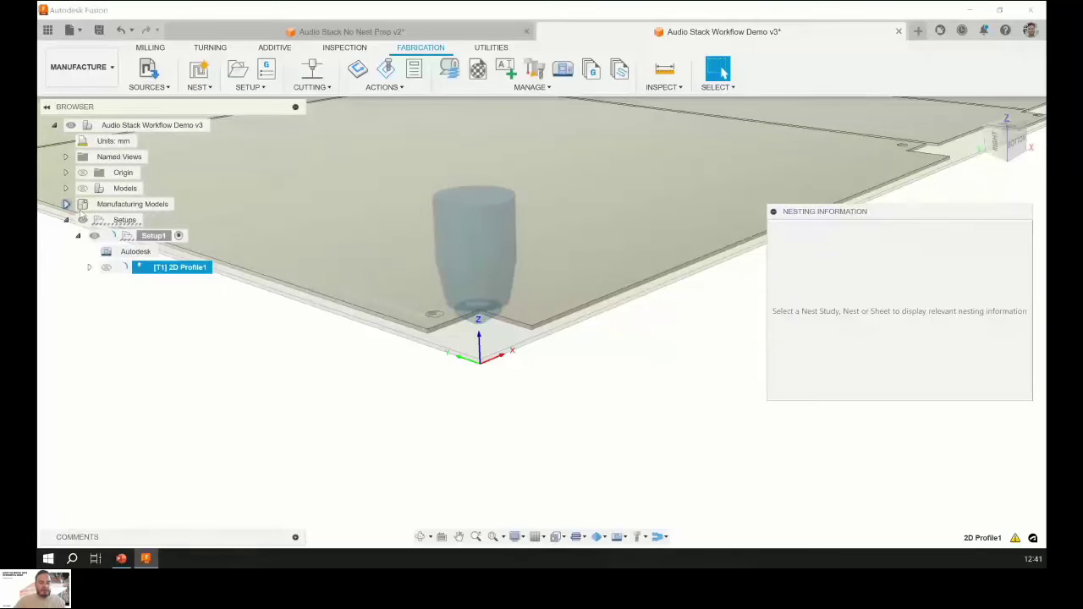
scroll(432, 367, down, 2)
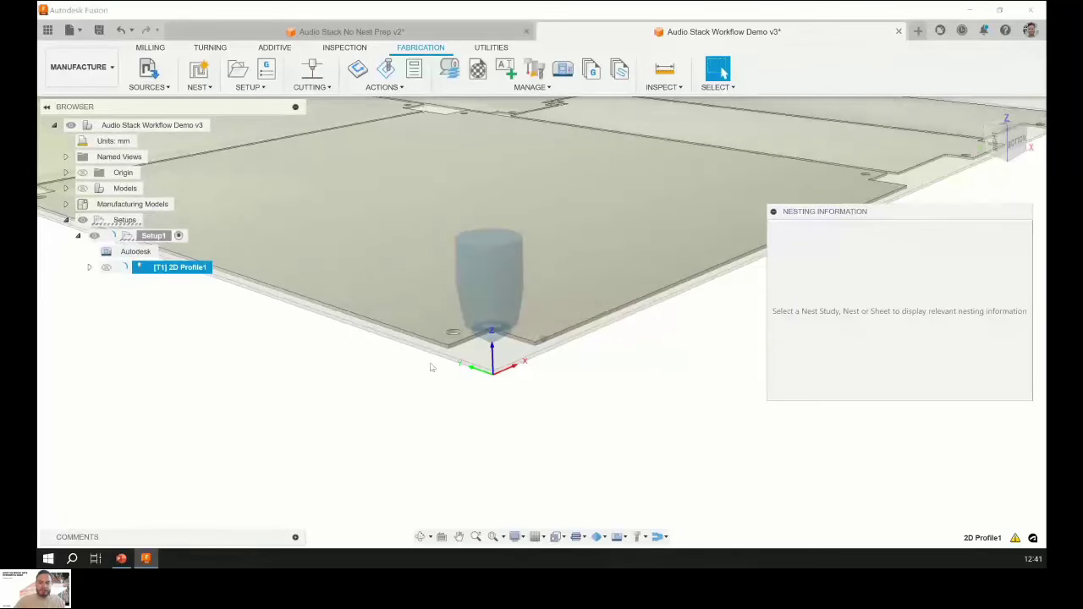
scroll(403, 467, down, 2)
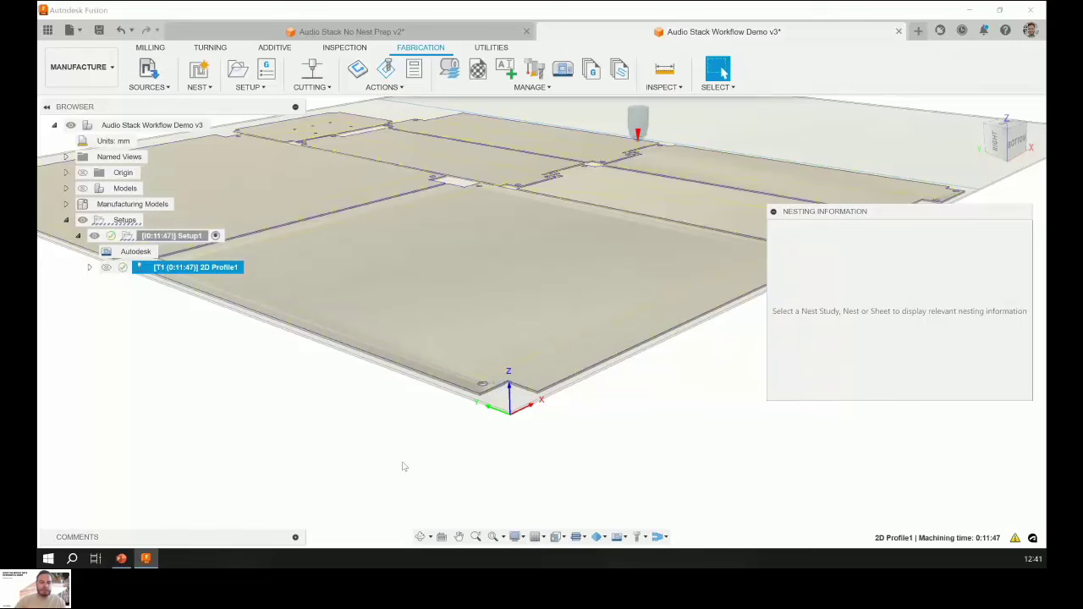
scroll(564, 500, down, 3)
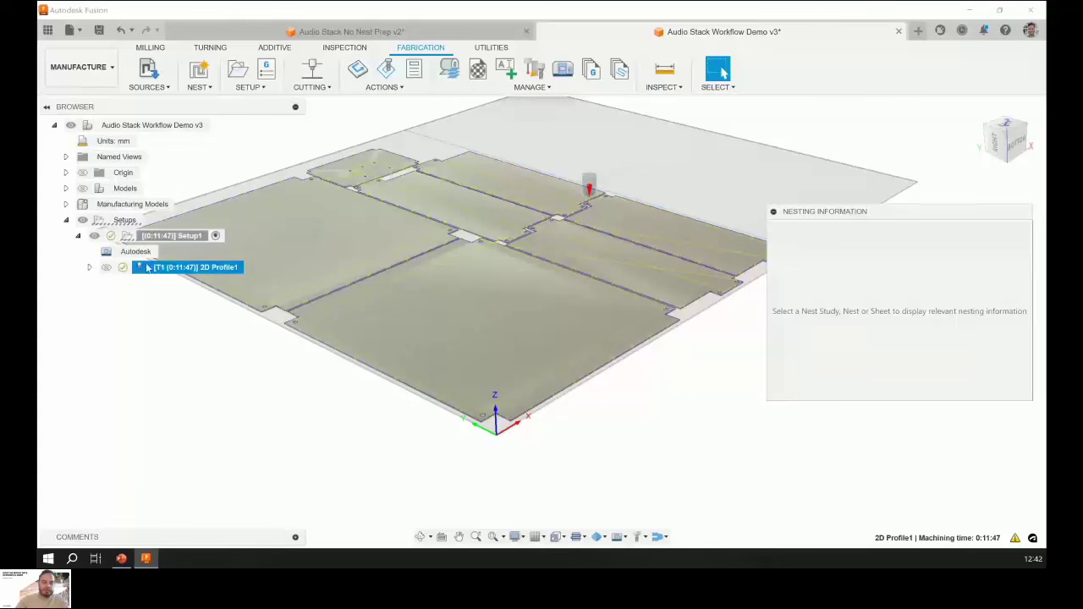
Simulate the 2D Profile1 toolpath and play back the cutting sequence on the sheet.
right_click(147, 268)
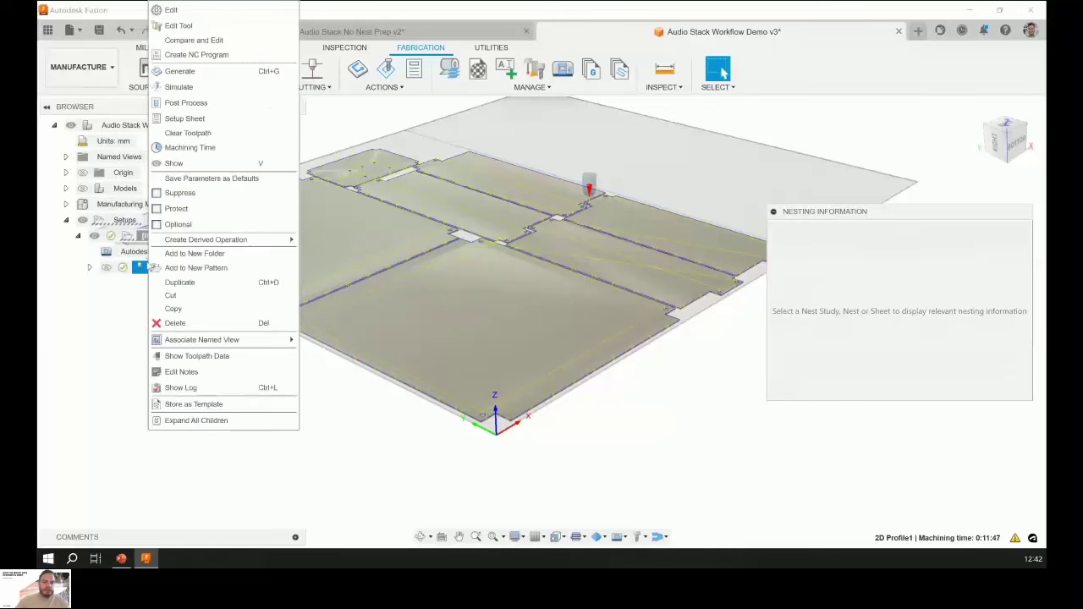
click(185, 87)
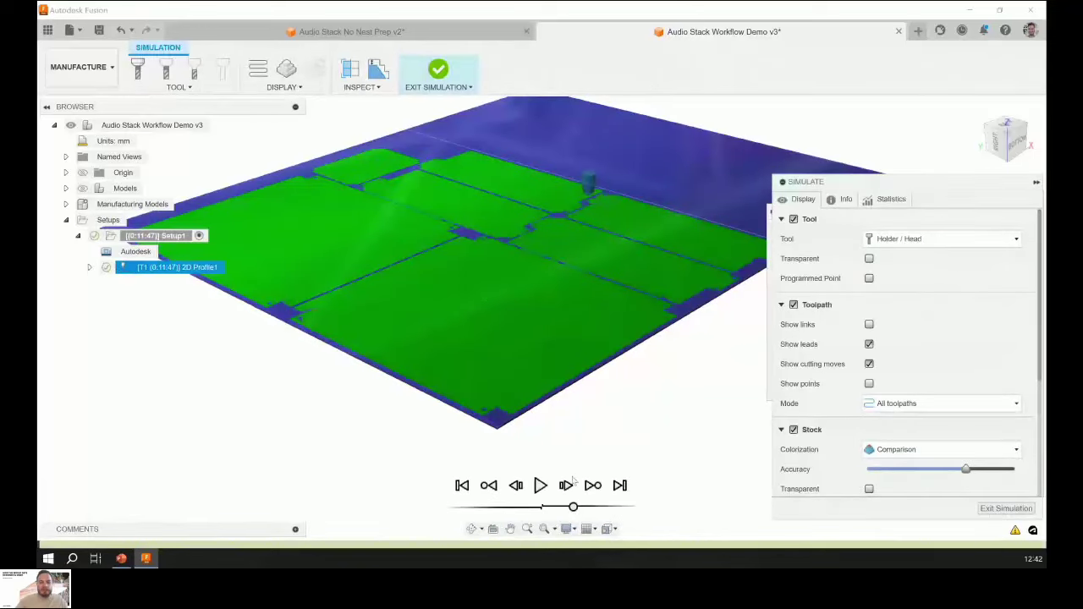
click(539, 486)
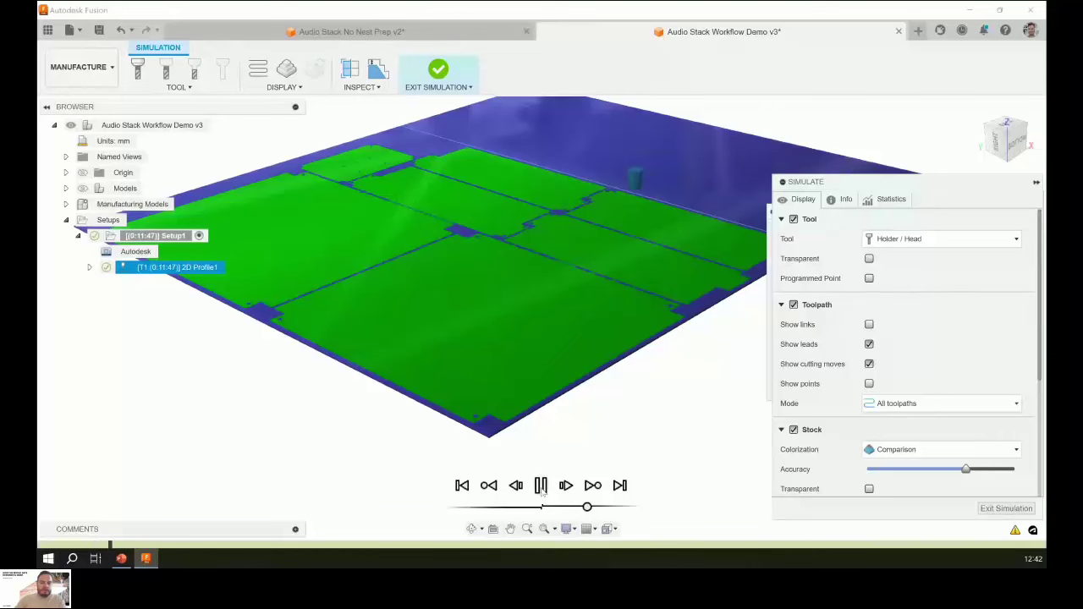
click(121, 558)
click(263, 391)
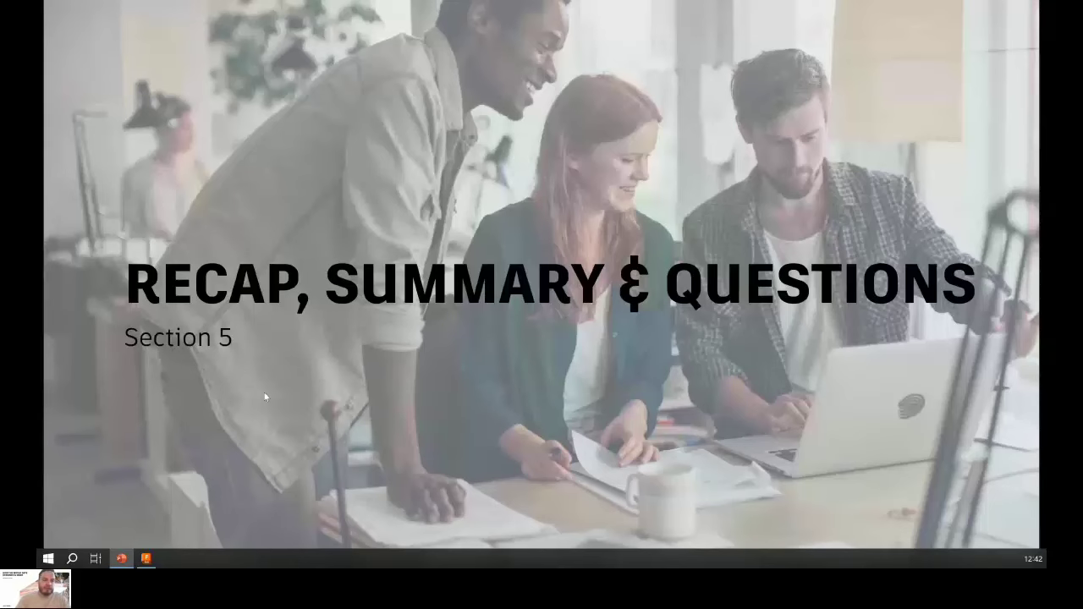
key(Right)
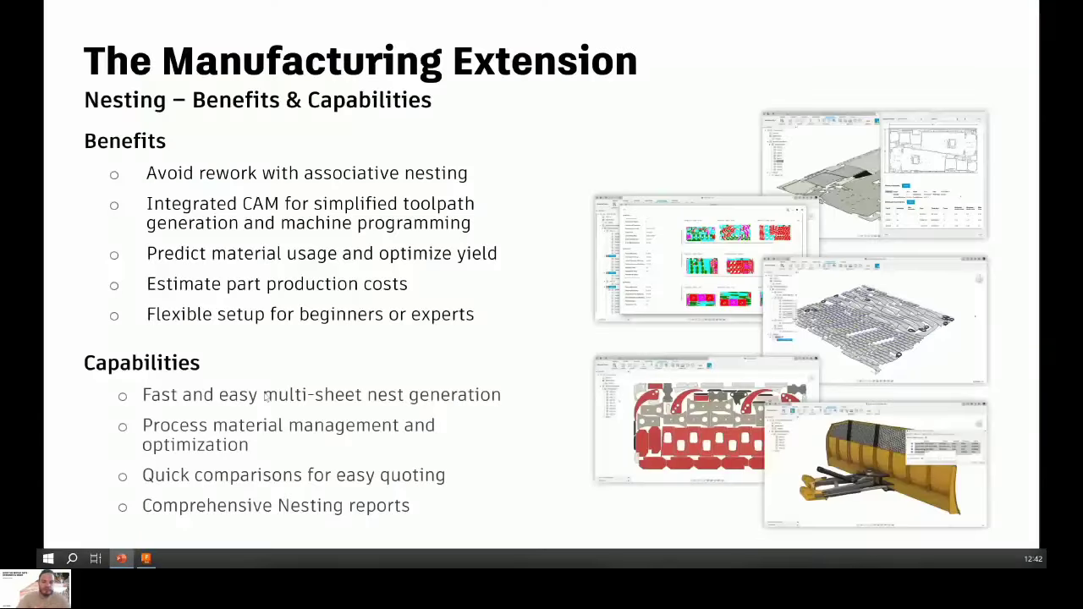